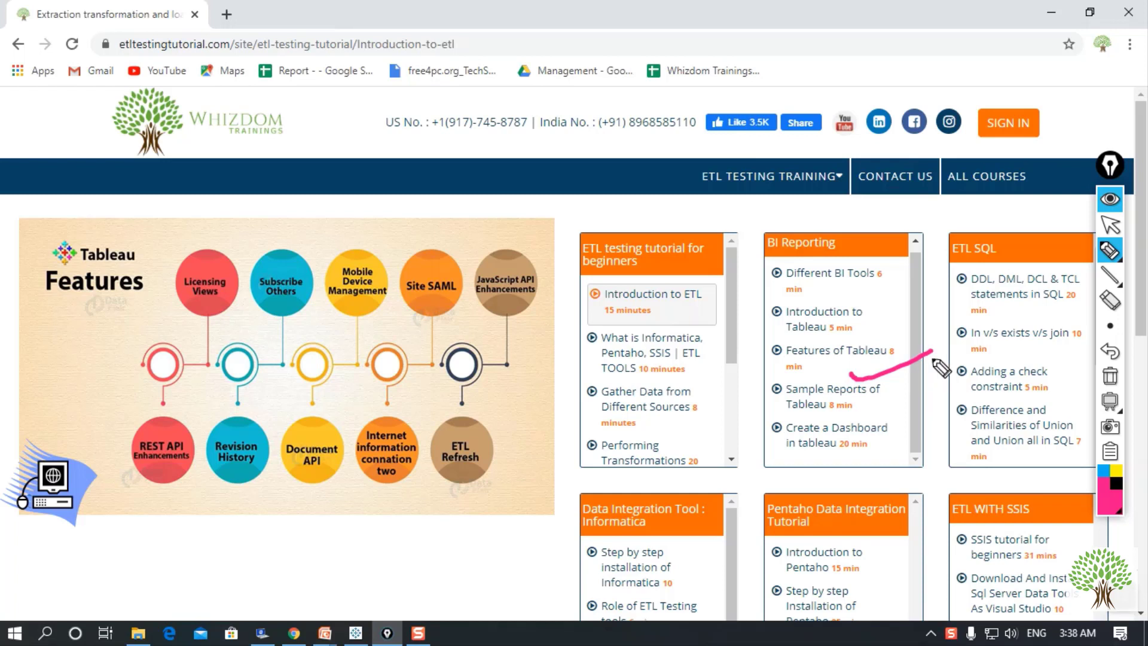
Step: Restore the annotation pointer and show the ETL testing training page's course menu and web address
left_click(1107, 229)
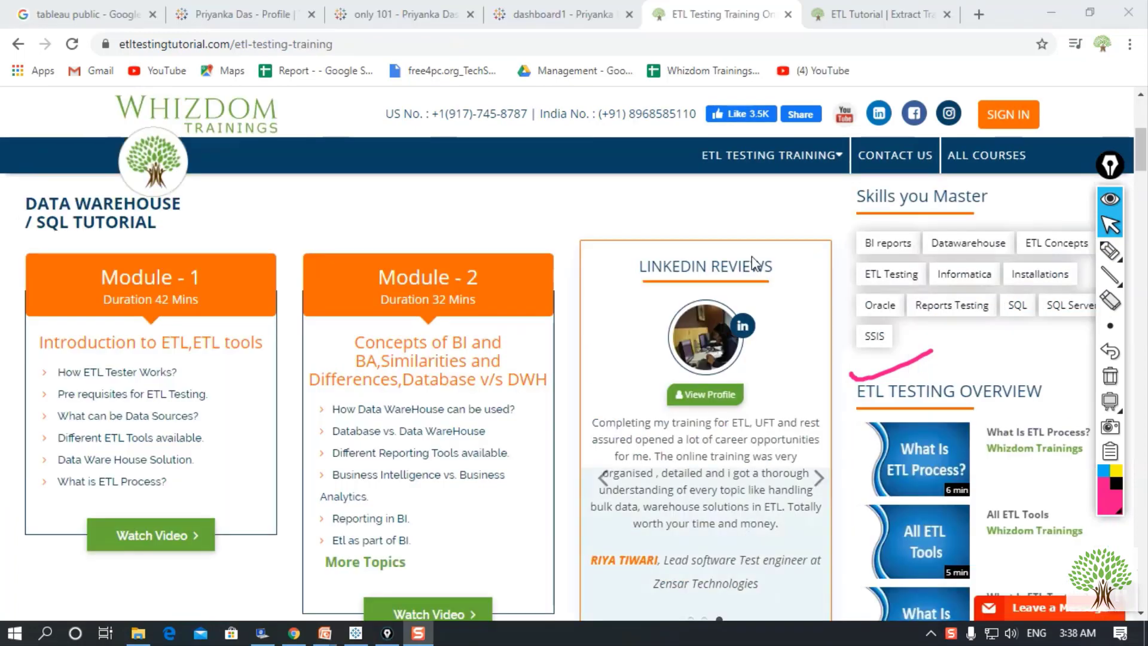
mouse_move(743, 169)
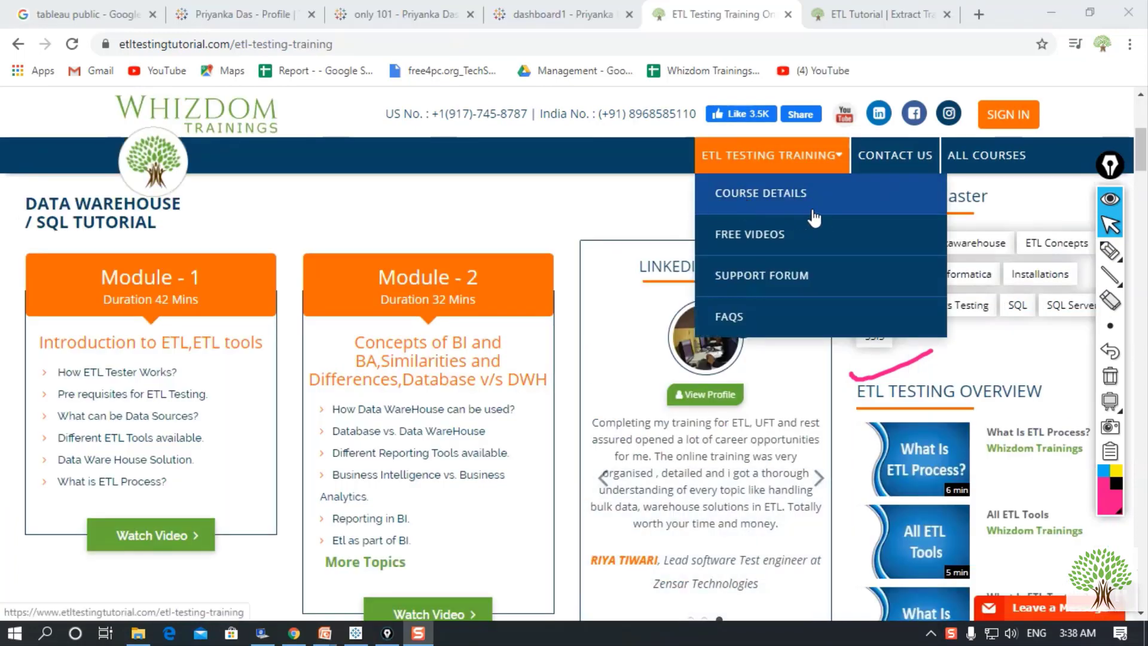
left_click(367, 45)
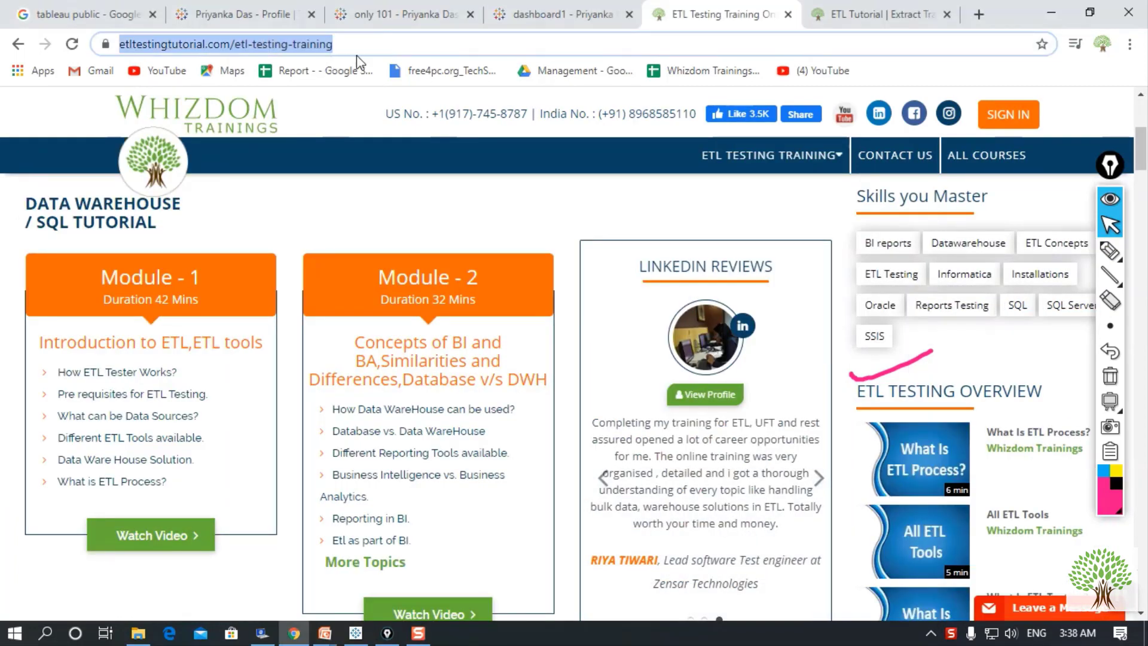
left_click(361, 45)
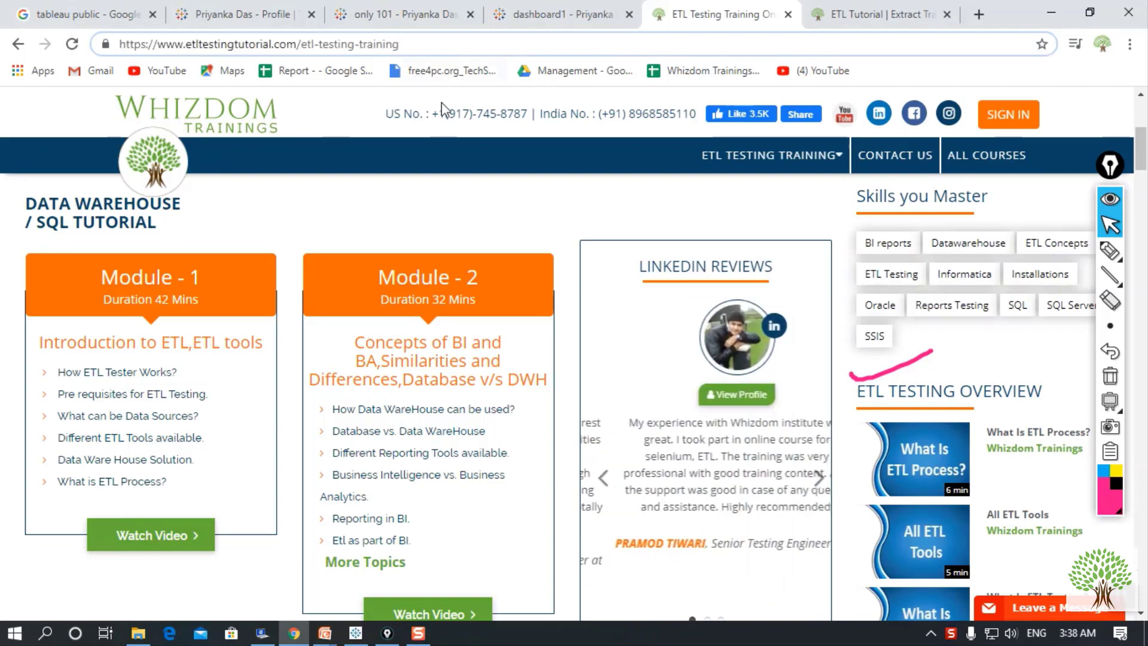
Step: Locate the QA Section comment box on the ETL tutorial page, highlight its heading, and return to the Features of Tableau slide
left_click(858, 18)
scroll(292, 461, "down", 15)
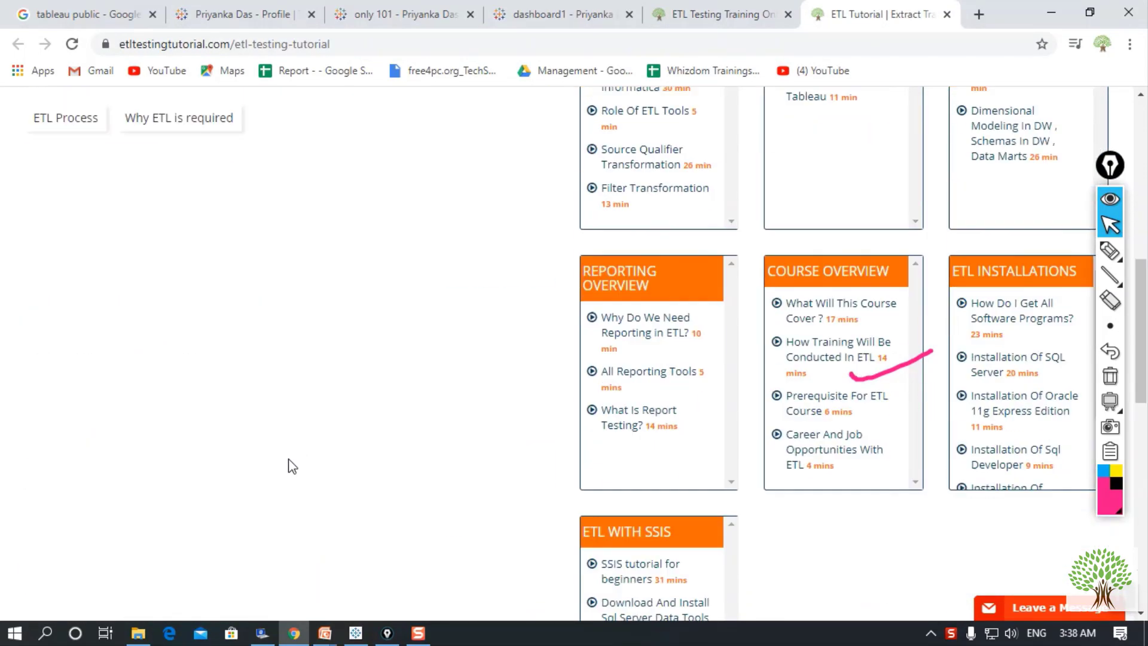
left_click(103, 238)
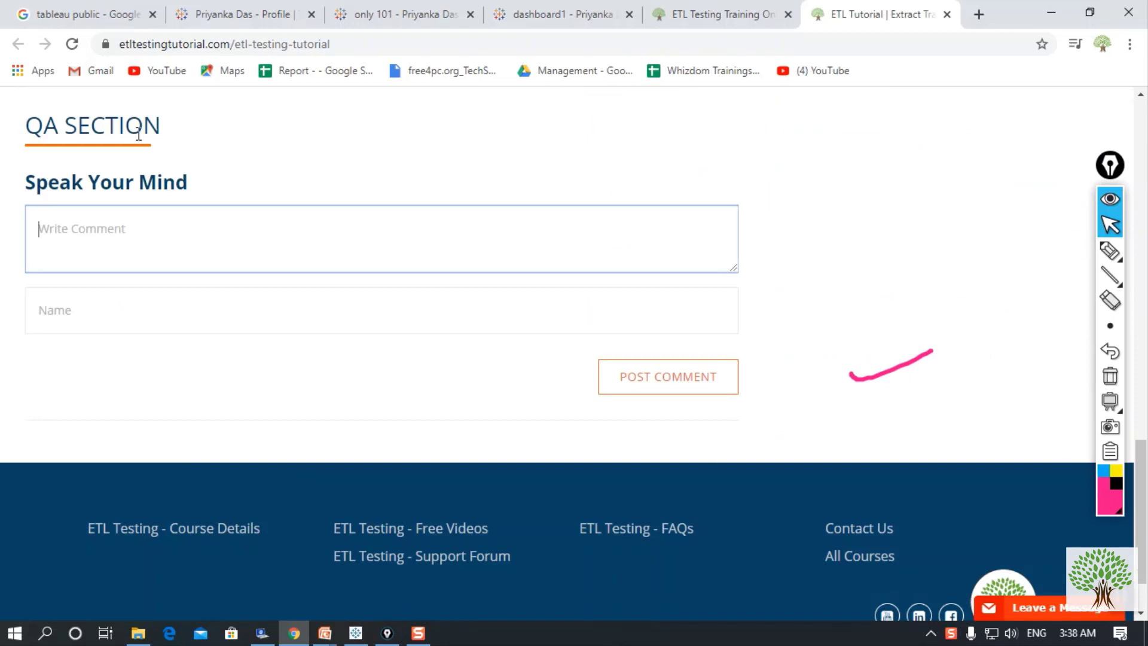
left_click_drag(161, 127, 18, 138)
key("alt+Tab")
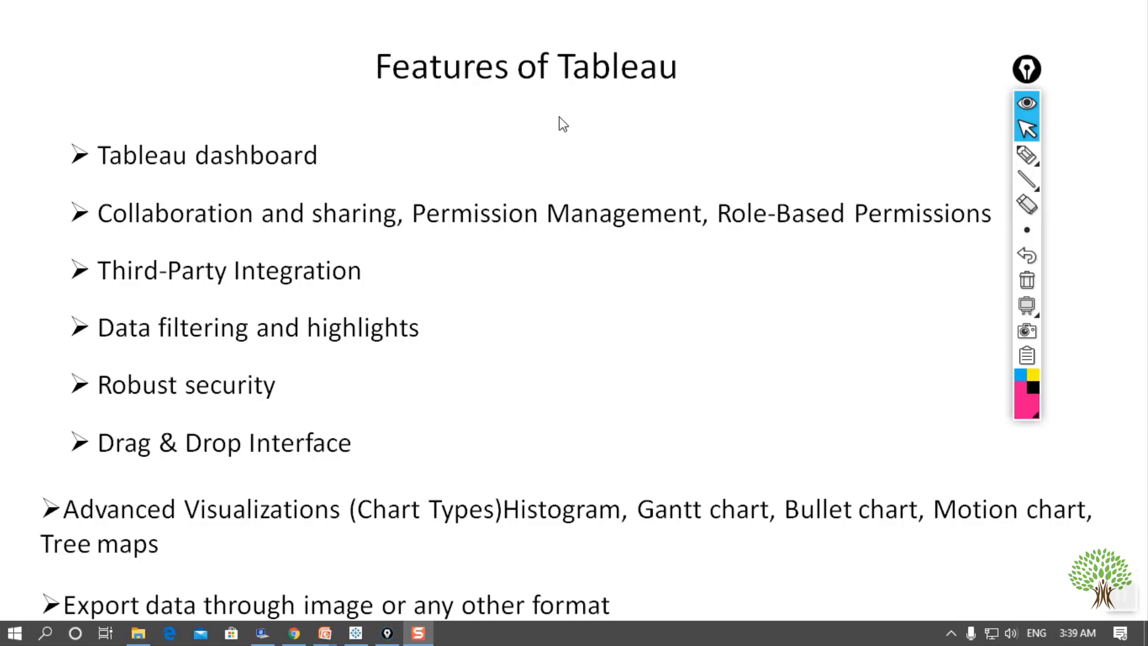
Step: Collapse the annotation tools, compare Sheet 1 and Sheet 2 in the Tableau workbook Book1, and open Dashboard 1
left_click(1026, 103)
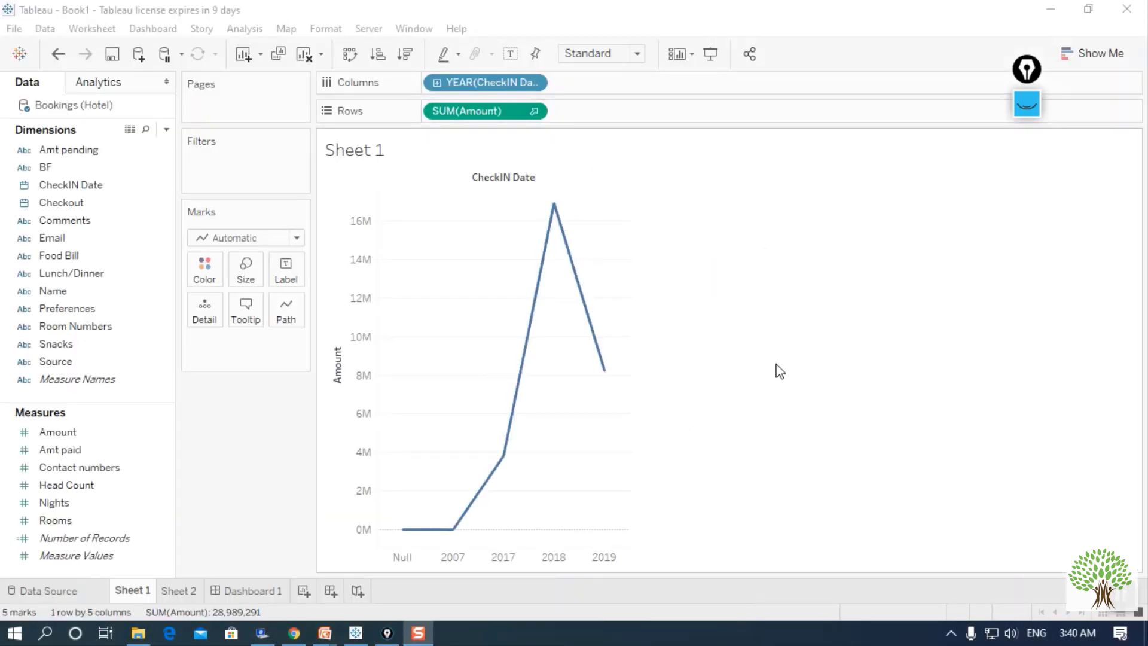
left_click(131, 590)
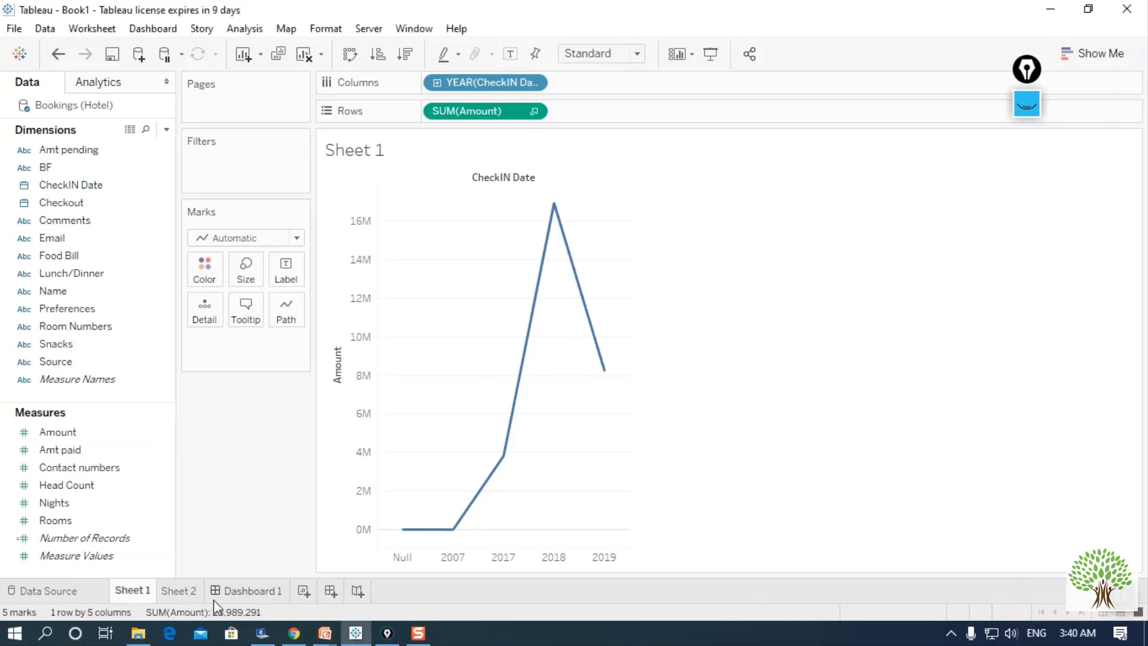
left_click(177, 592)
left_click(127, 592)
left_click(181, 592)
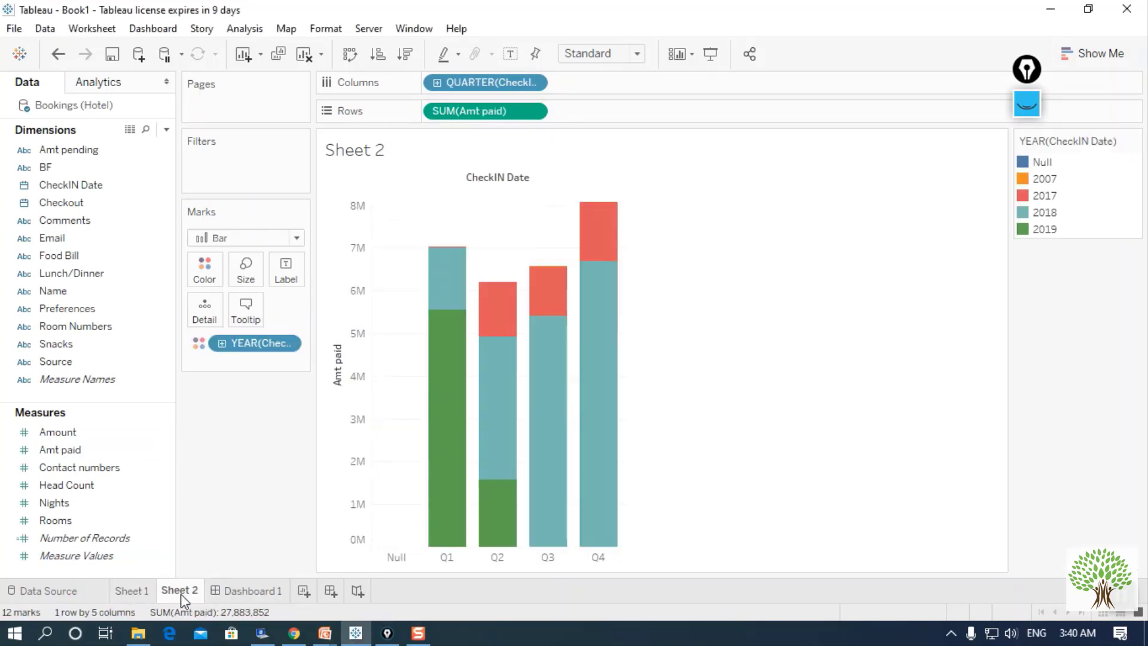
left_click(131, 591)
left_click(194, 597)
left_click(242, 595)
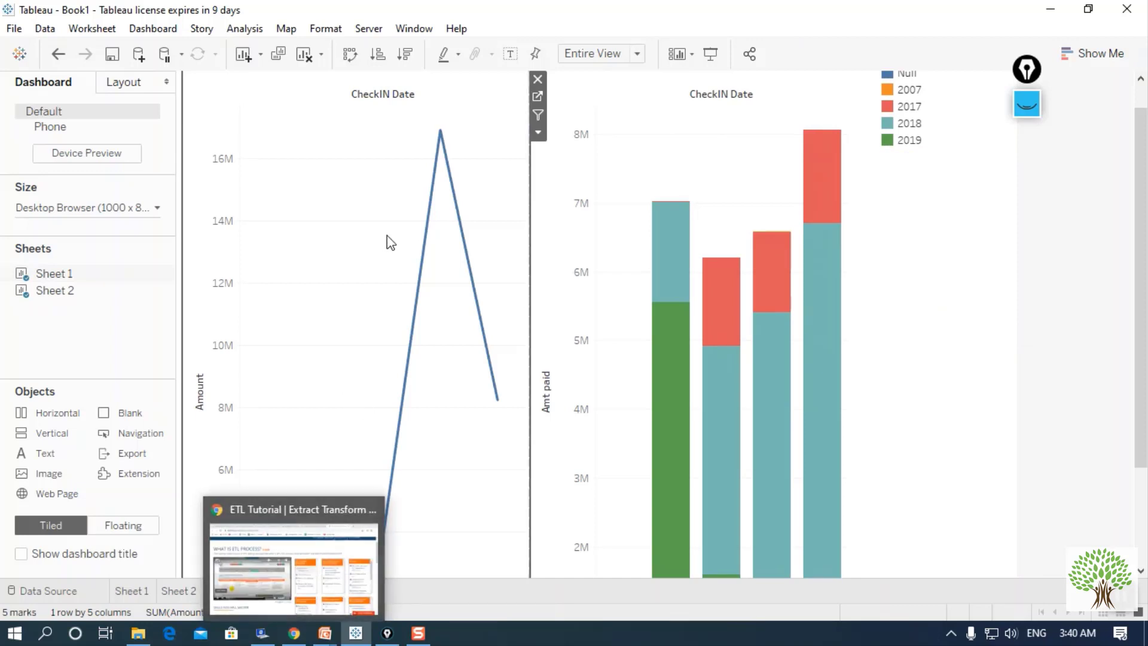
Step: Examine the line and bar charts in Dashboard 1, highlighting the 2018 segment of the Q3 bar
left_click(655, 297)
left_click(353, 288)
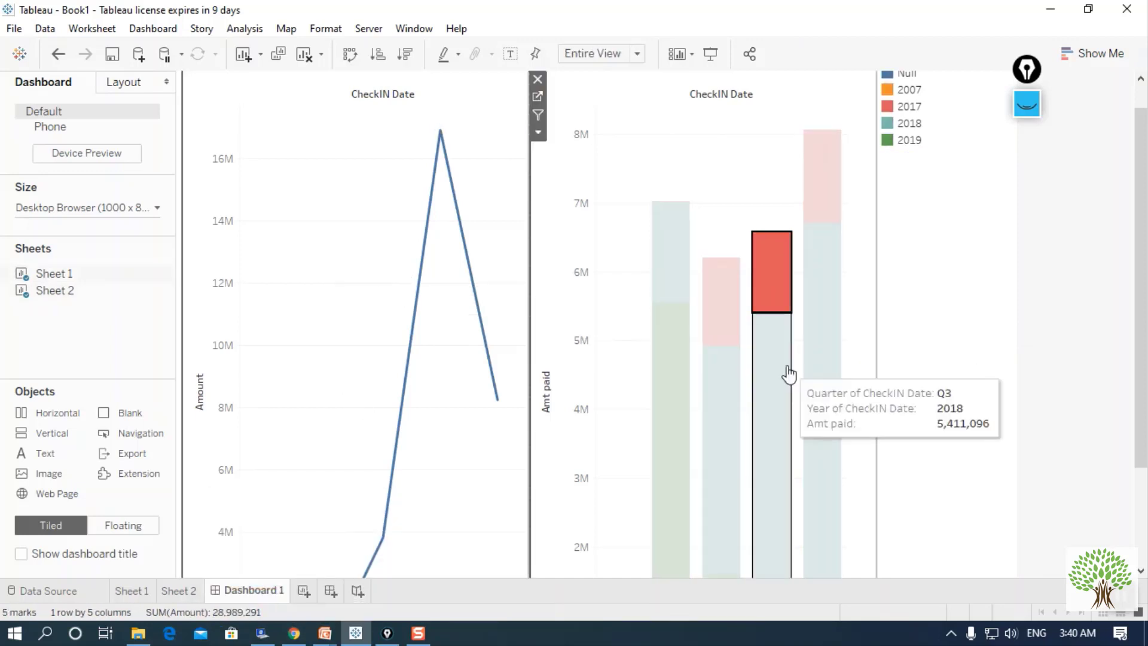
left_click(787, 369)
left_click(950, 334)
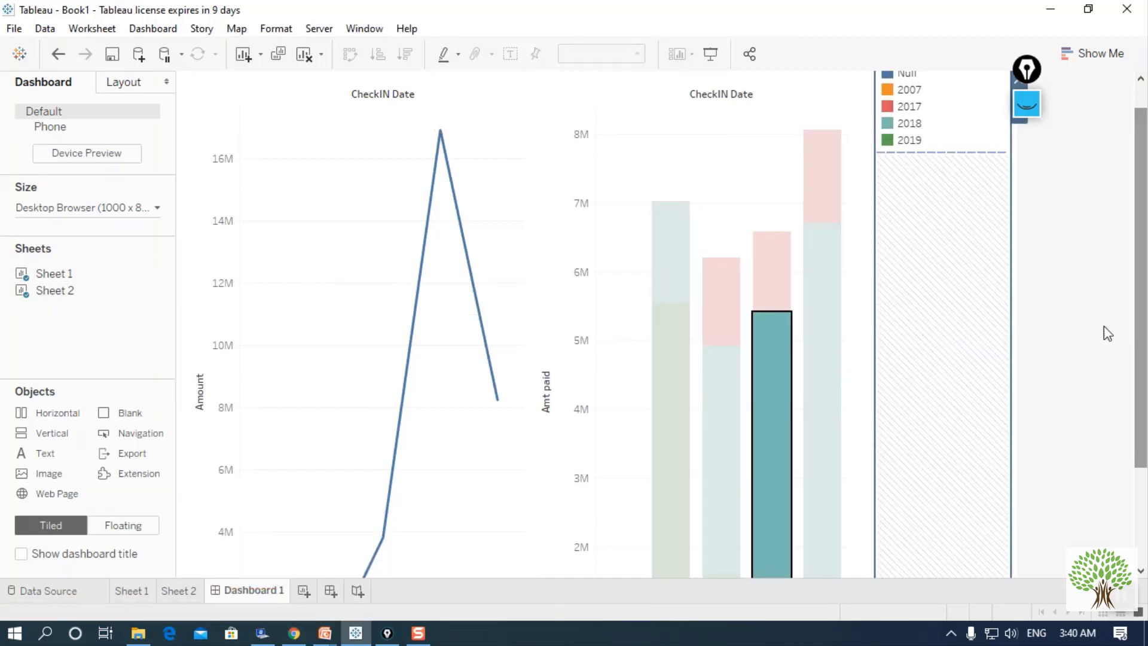
left_click(506, 98)
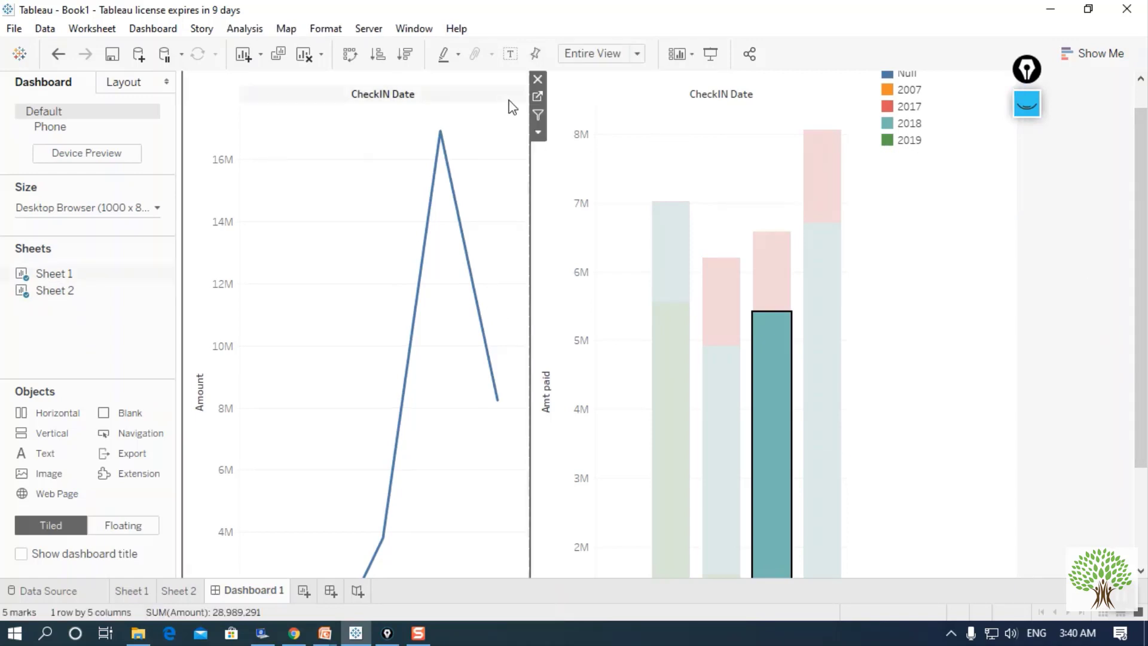
left_click(756, 130)
left_click(1087, 420)
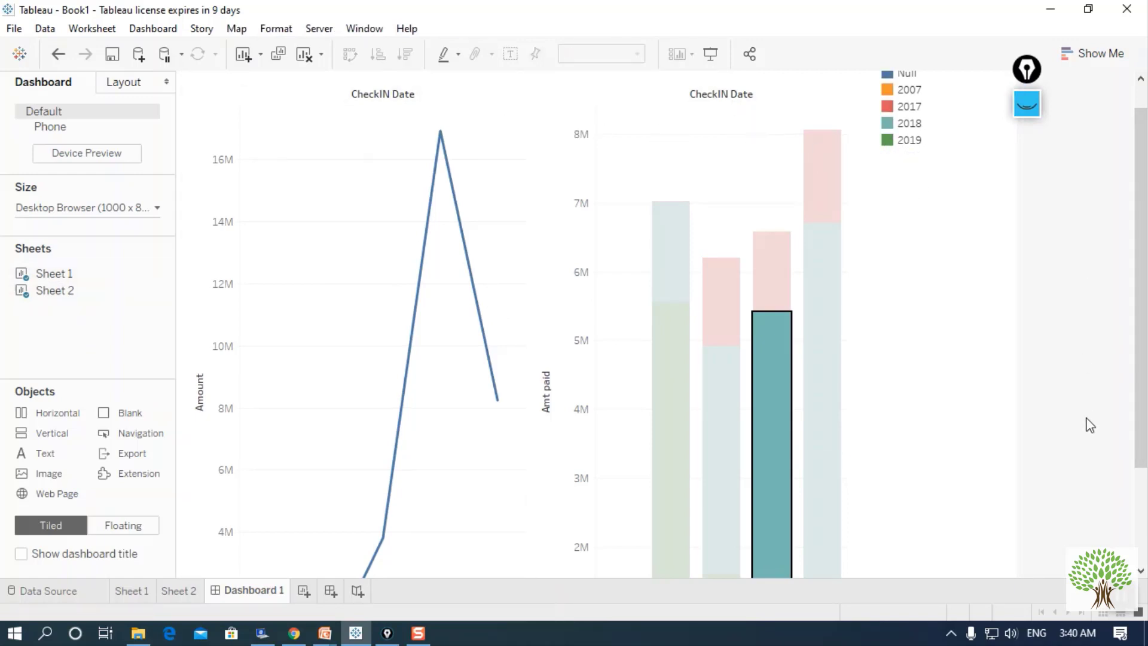
scroll(568, 516, "down", 1)
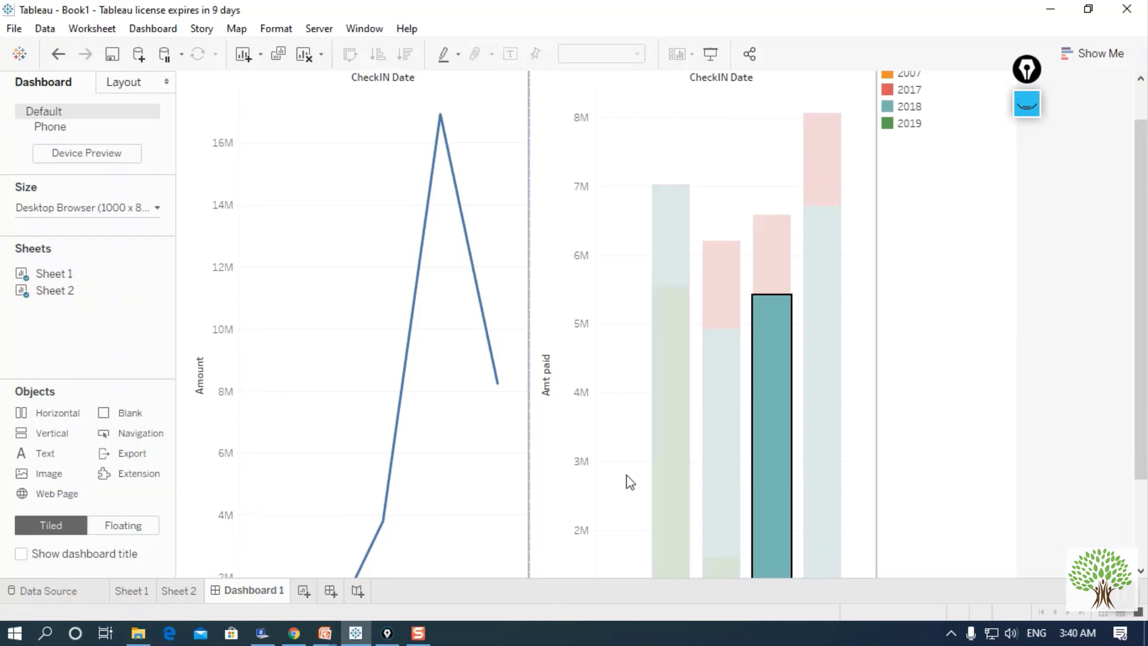
left_click(594, 441)
left_click(591, 438)
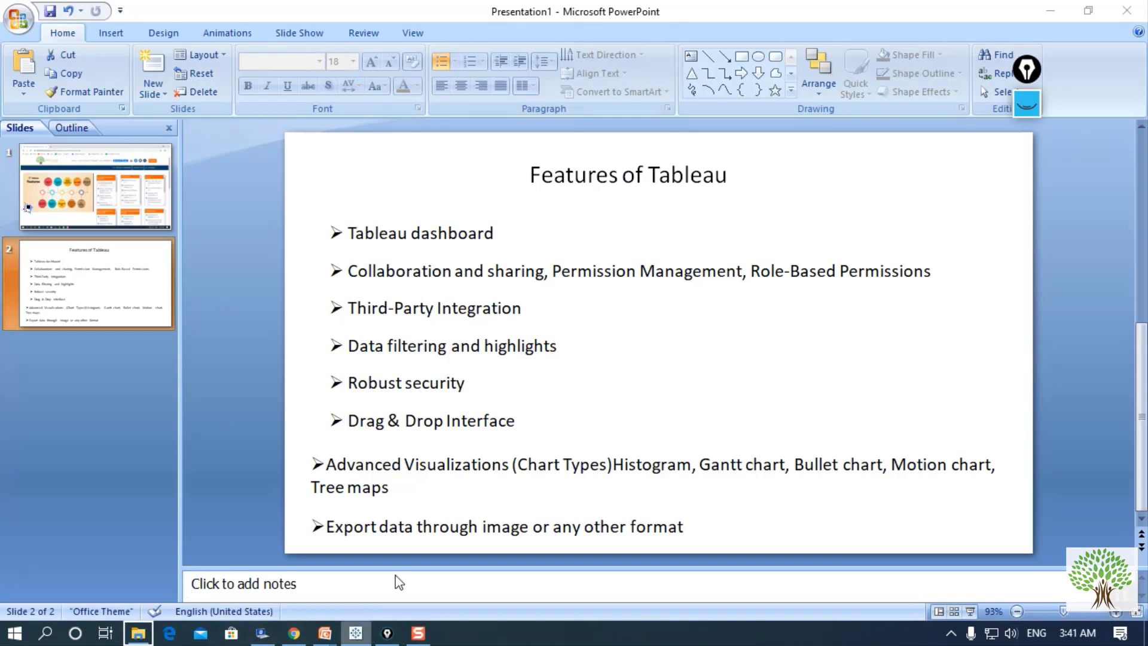
Step: Switch from the slides back to Tableau and compare the charts on Sheet 1 and Sheet 2
right_click(355, 632)
left_click(344, 636)
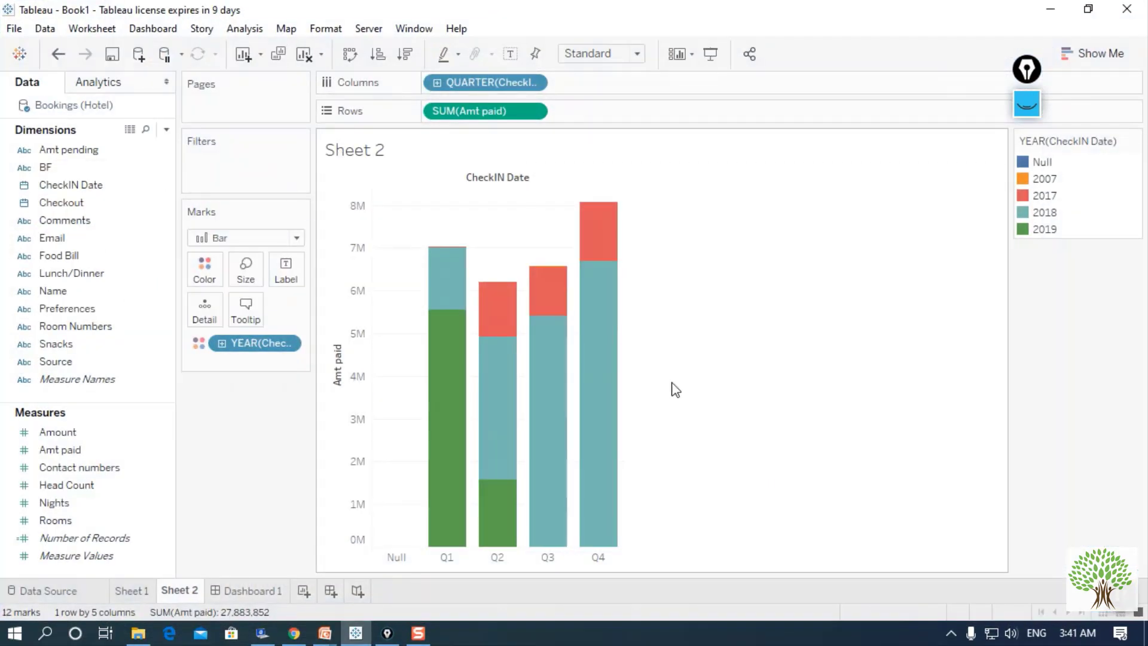
left_click(126, 589)
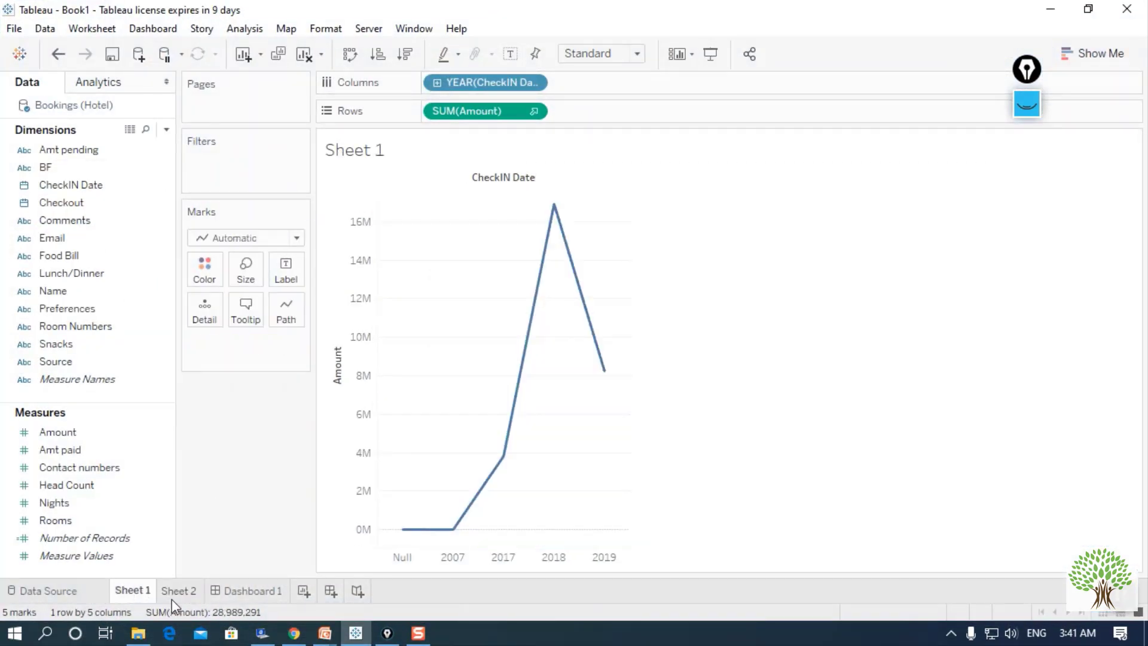
left_click(172, 595)
left_click(137, 592)
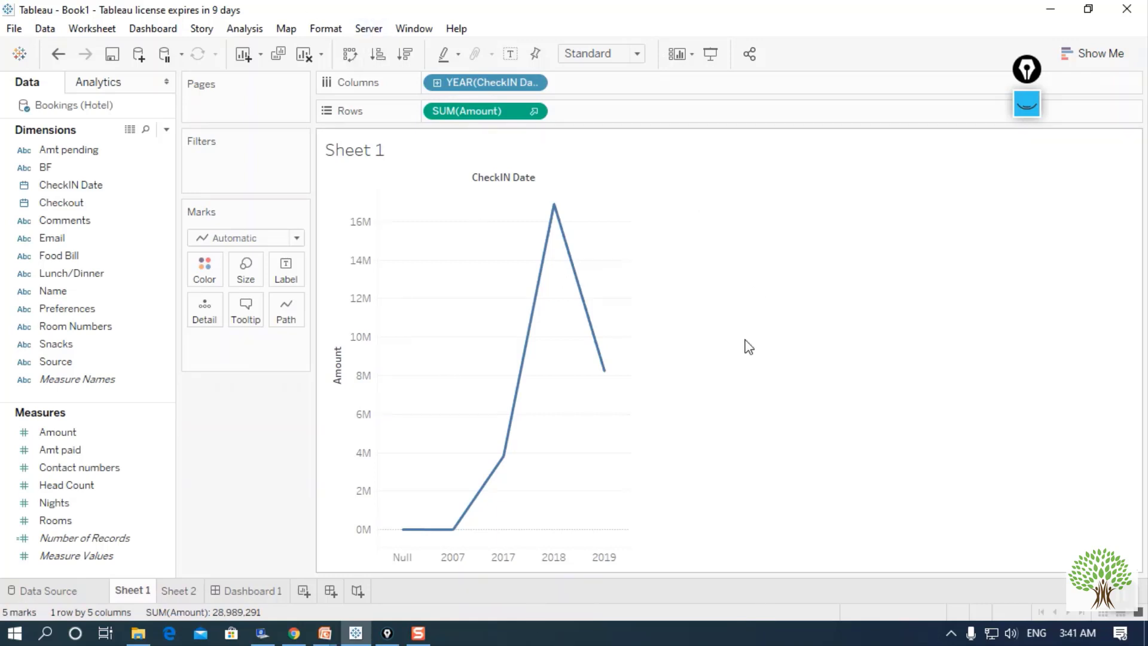
Step: Switch to PowerPoint and bring up the "pree" presentation at its "What is Tableau?" slide
left_click(324, 632)
left_click(230, 580)
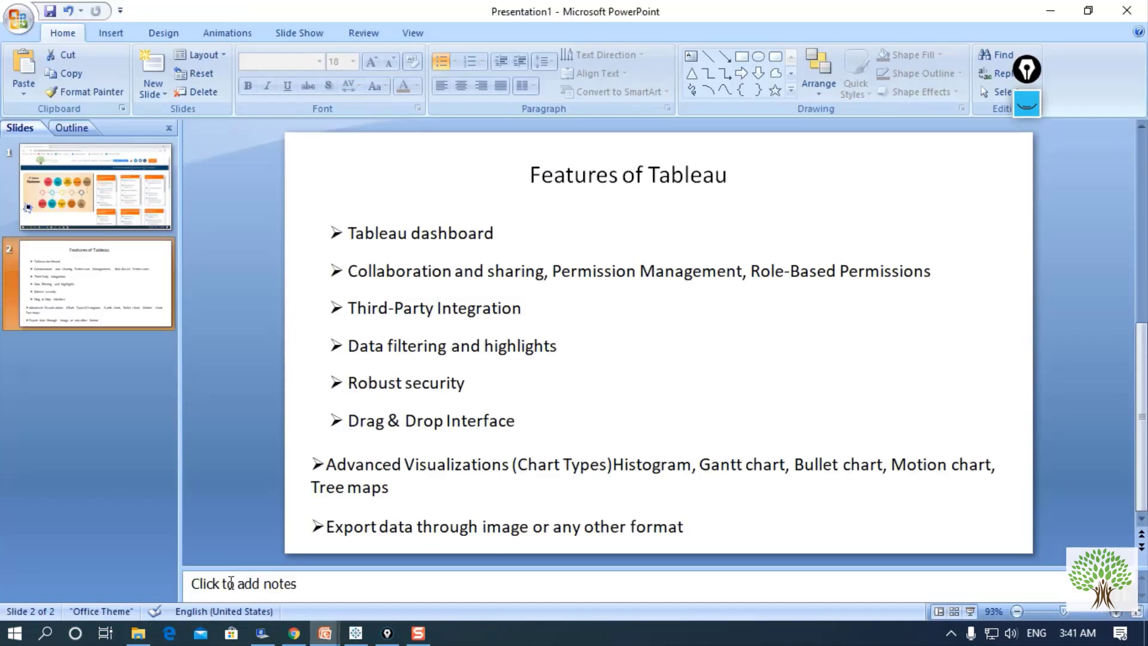
left_click(325, 634)
left_click(374, 585)
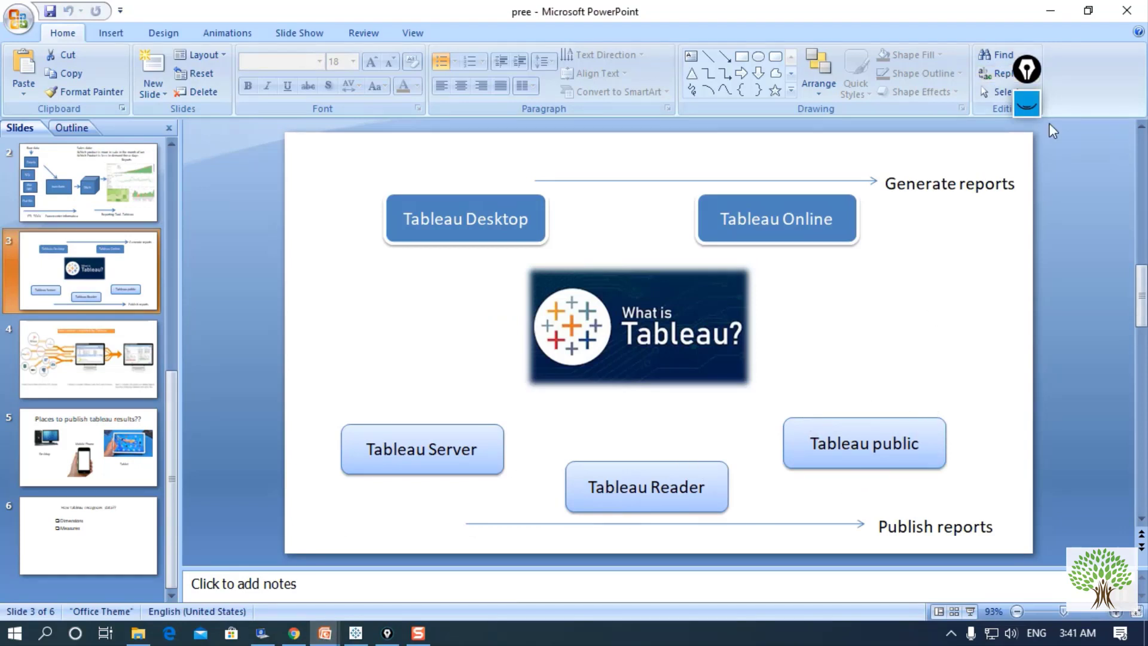
Step: Draw a pink check mark above the Tableau public box and restore the annotation pointer
left_click(1034, 114)
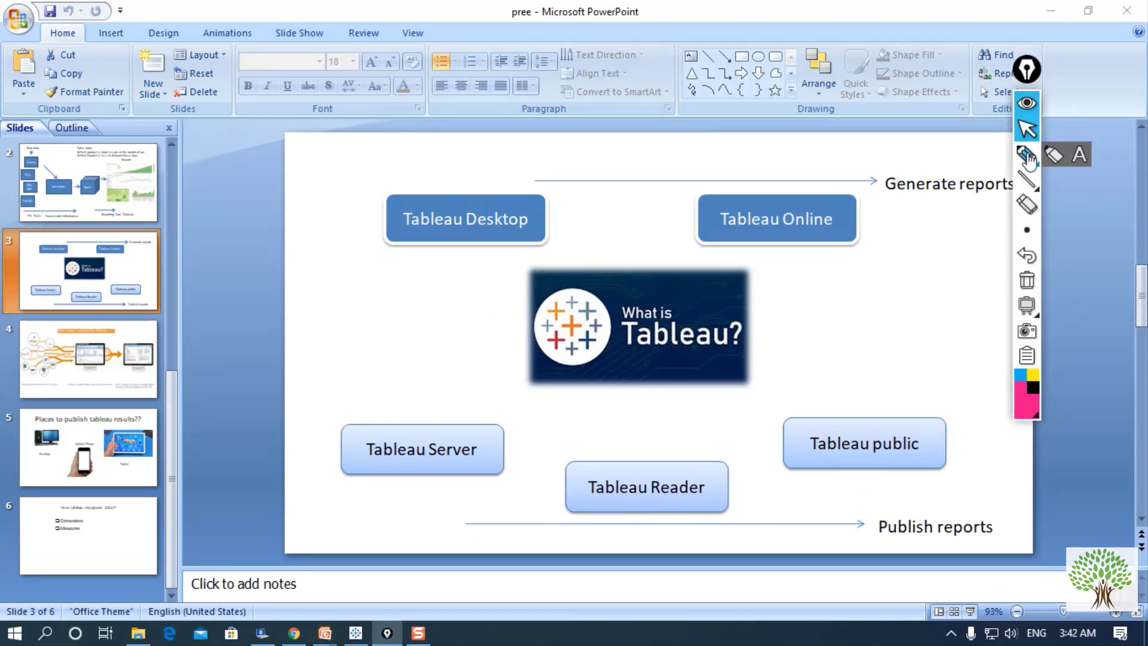
left_click_drag(882, 397, 918, 368)
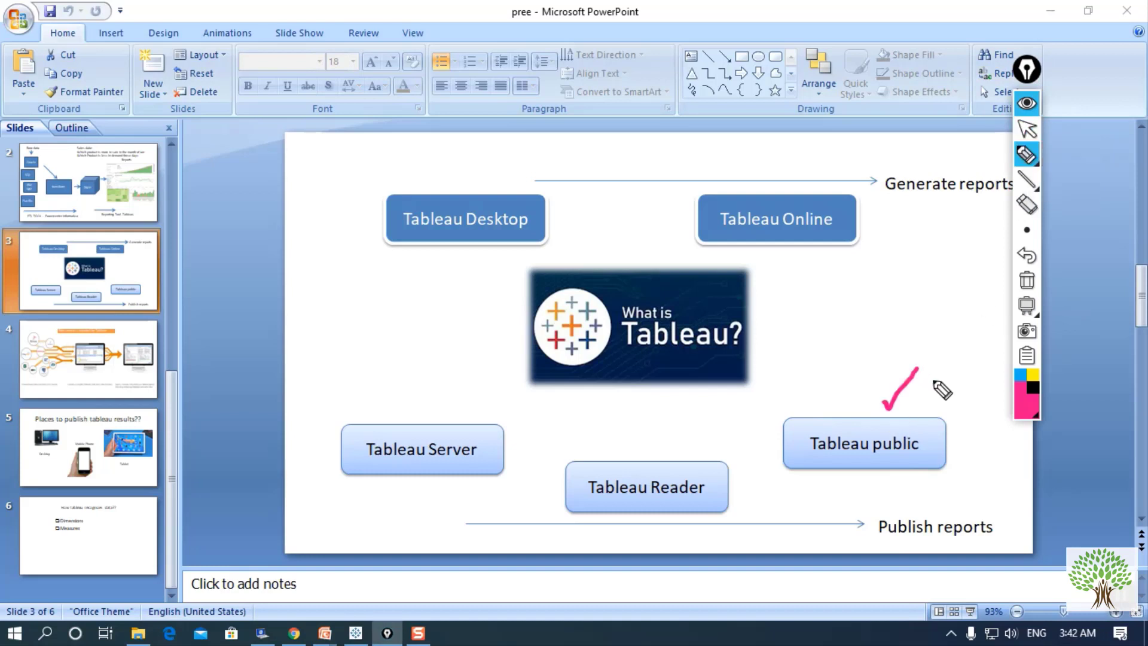
mouse_move(1034, 184)
left_click(1026, 129)
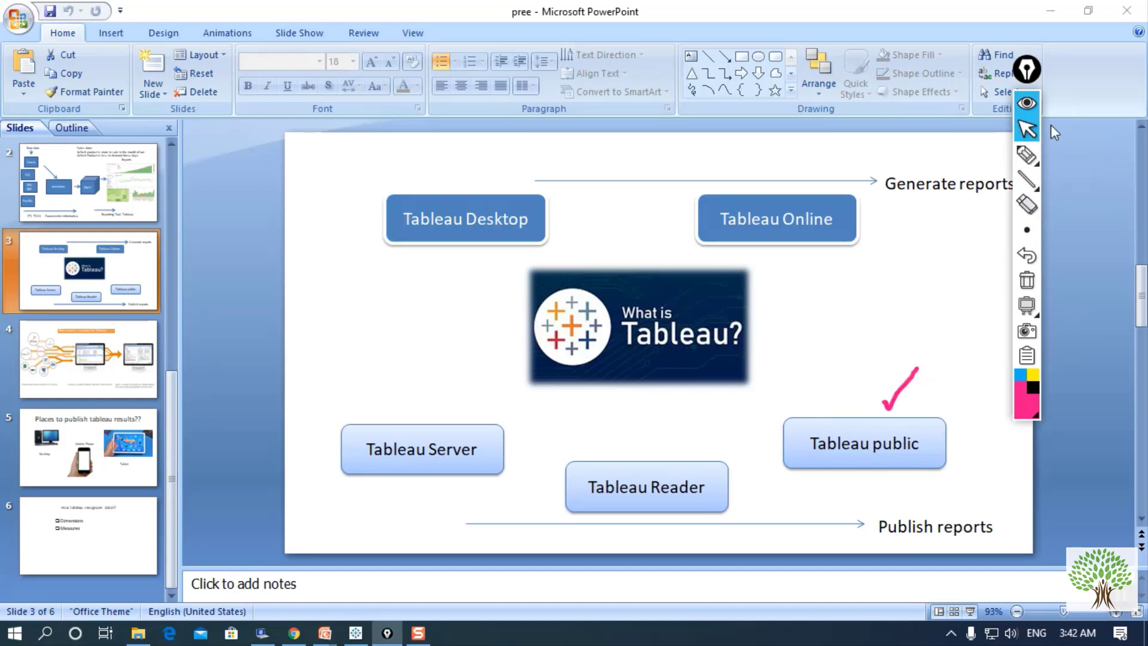
Step: Switch to Chrome, show the search results for "tableau public", and bring up the open Tableau Public profile page
left_click(294, 633)
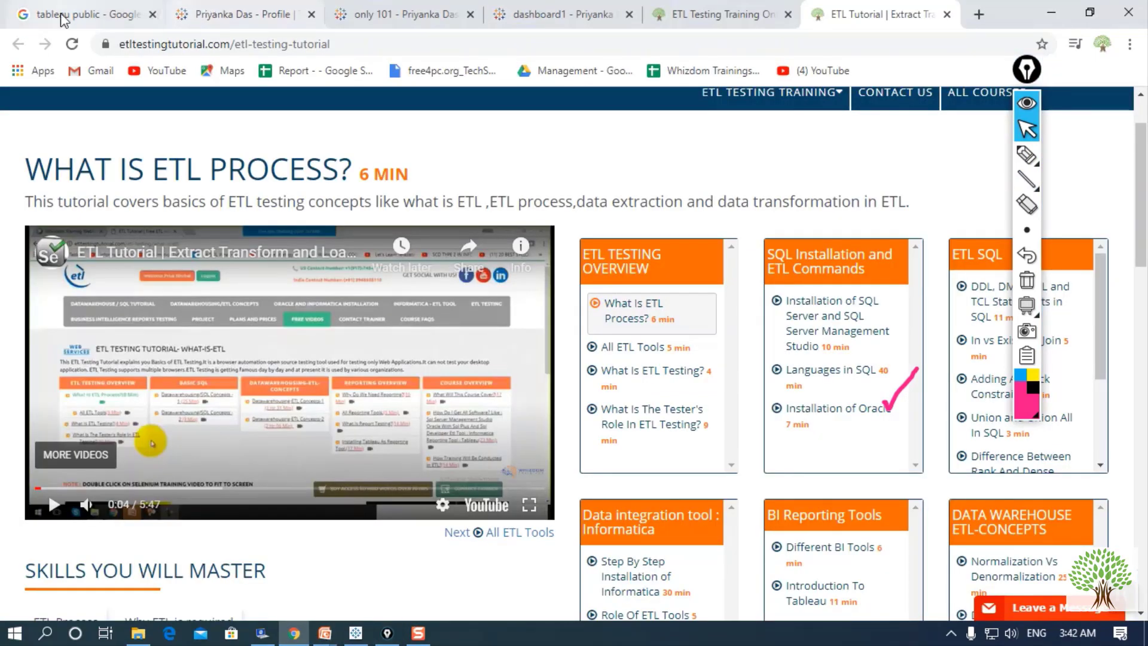
left_click(87, 14)
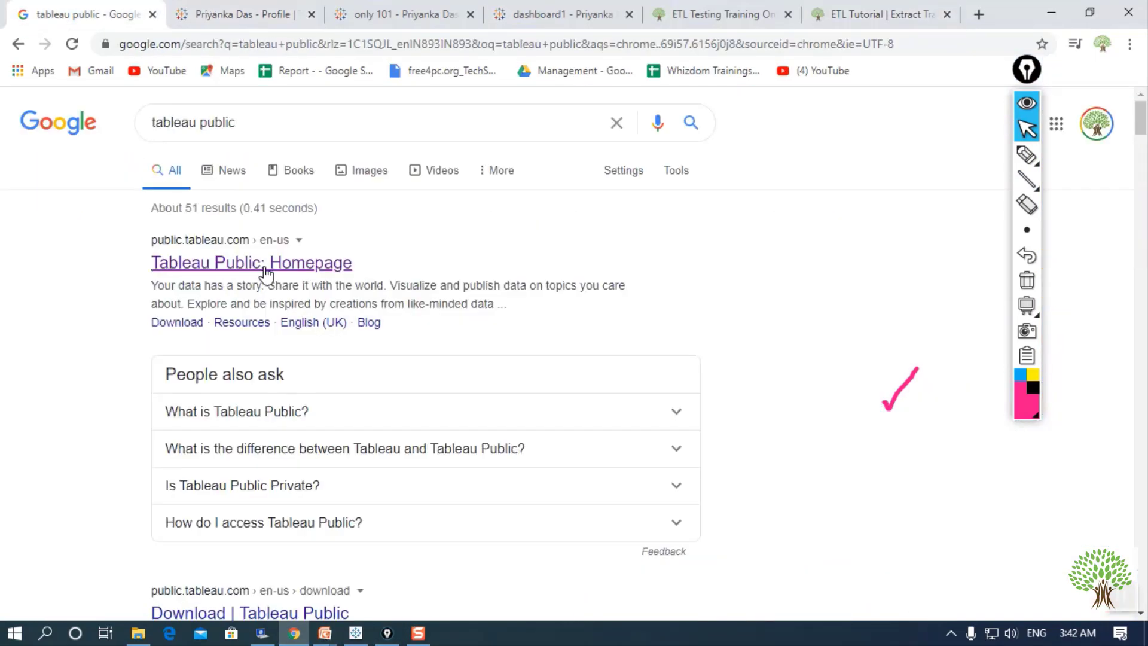
left_click(232, 21)
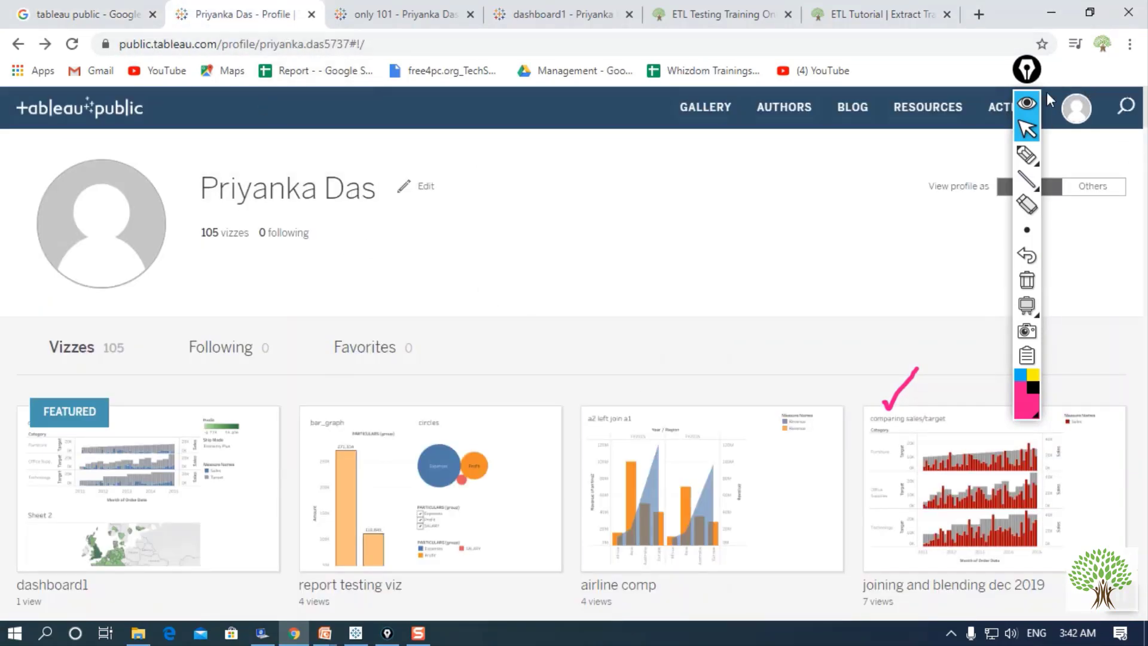
Step: Move the annotation toolbar clear of the profile controls and look through the vizzes published on the Tableau Public profile
left_click_drag(1025, 94, 910, 83)
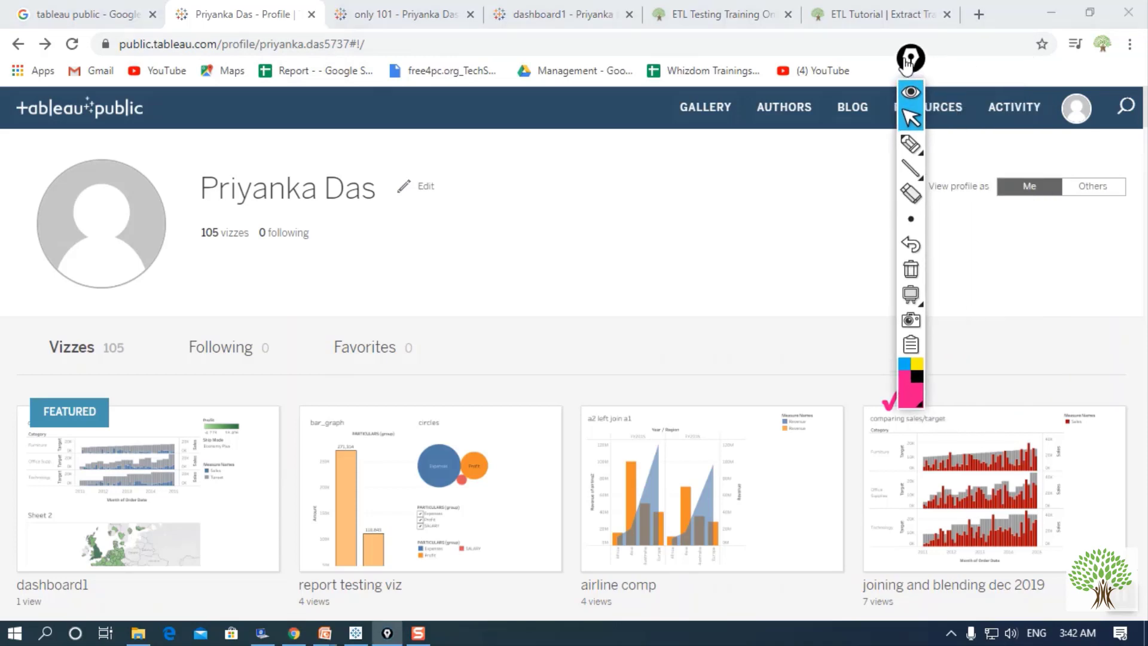
scroll(397, 290, "down", 3)
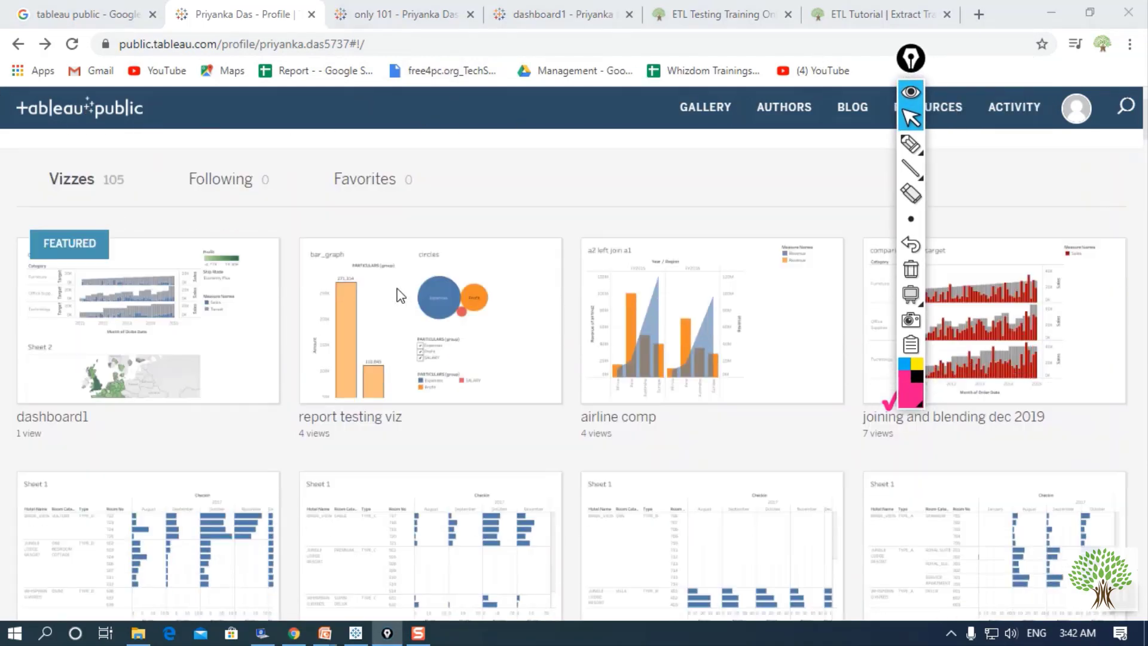
scroll(606, 371, "up", 3)
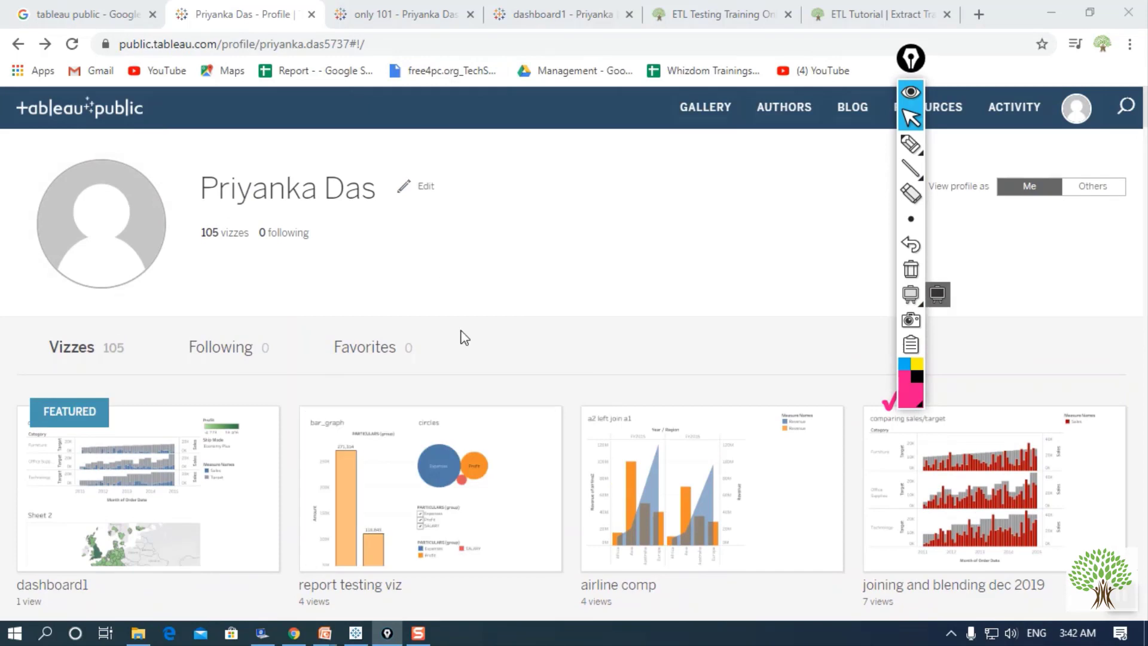
scroll(465, 337, "down", 5)
scroll(529, 444, "down", 1)
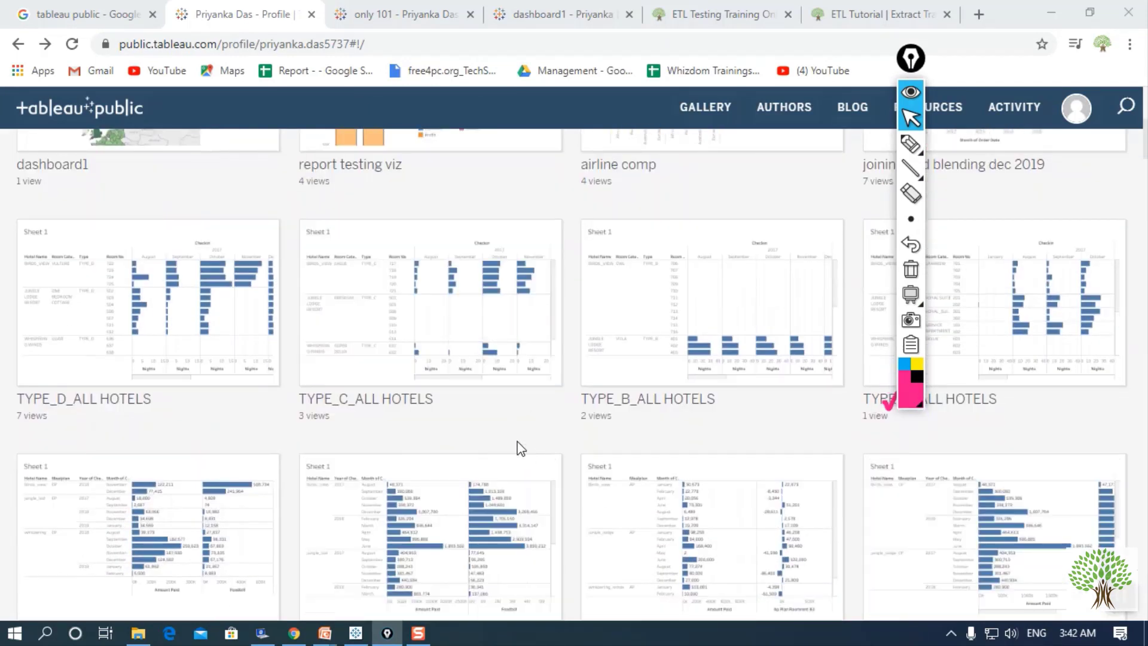
scroll(477, 436, "up", 5)
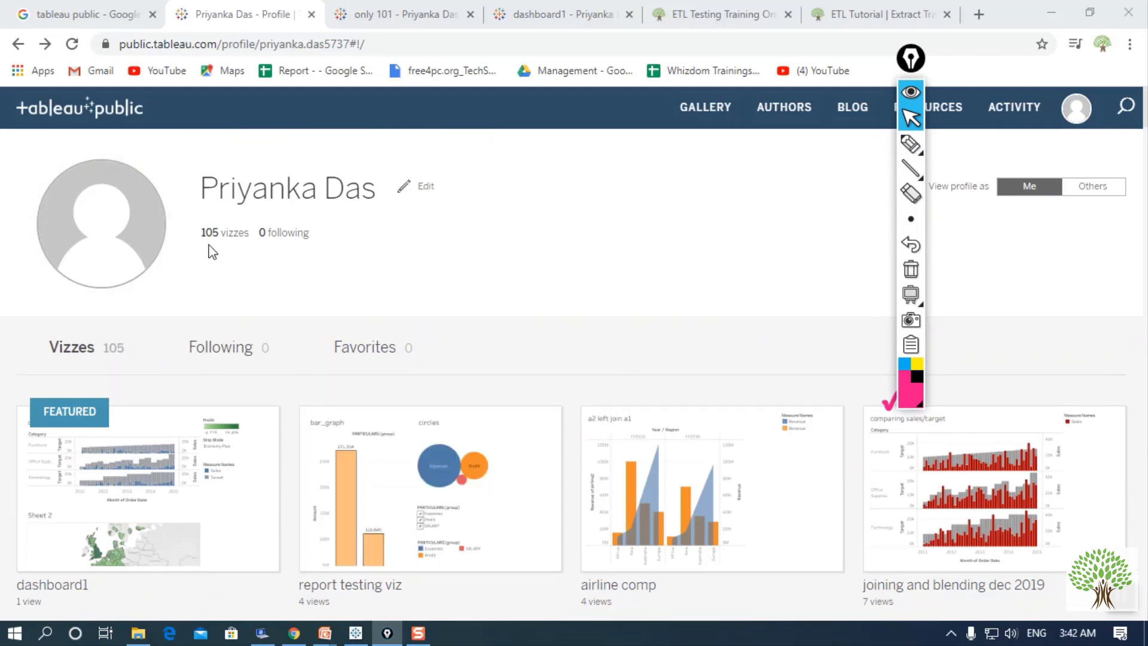
scroll(479, 433, "down", 8)
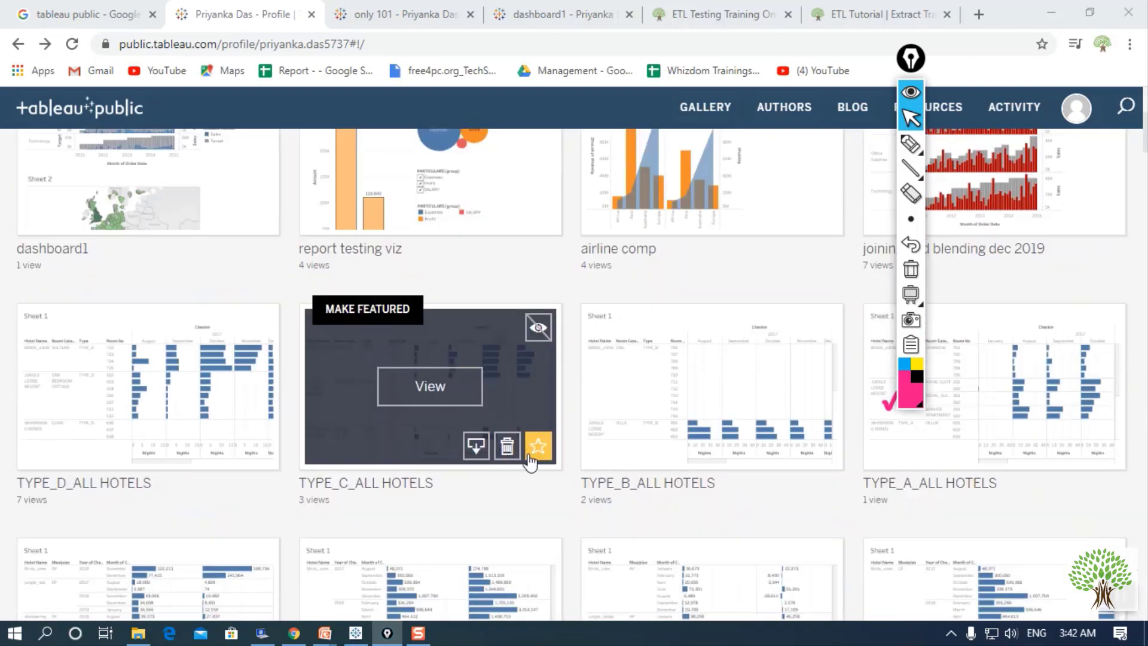
scroll(533, 478, "down", 12)
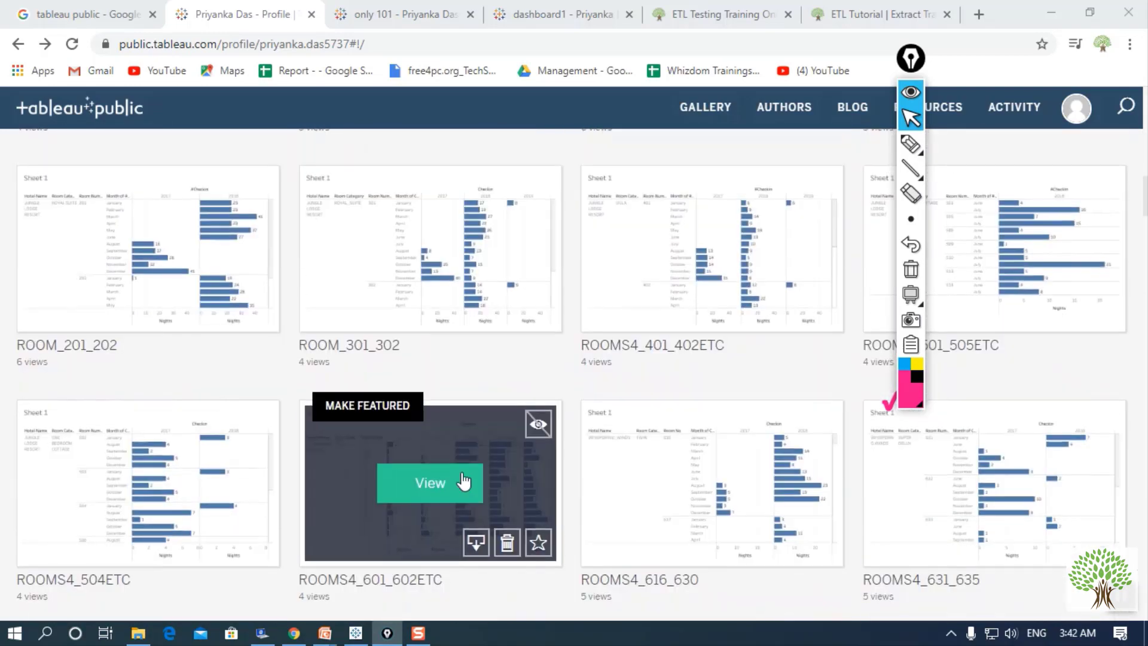
Step: Switch to Tableau, start saving the workbook to Tableau Public to show its sign-in form, and dismiss the form
scroll(457, 473, "up", 20)
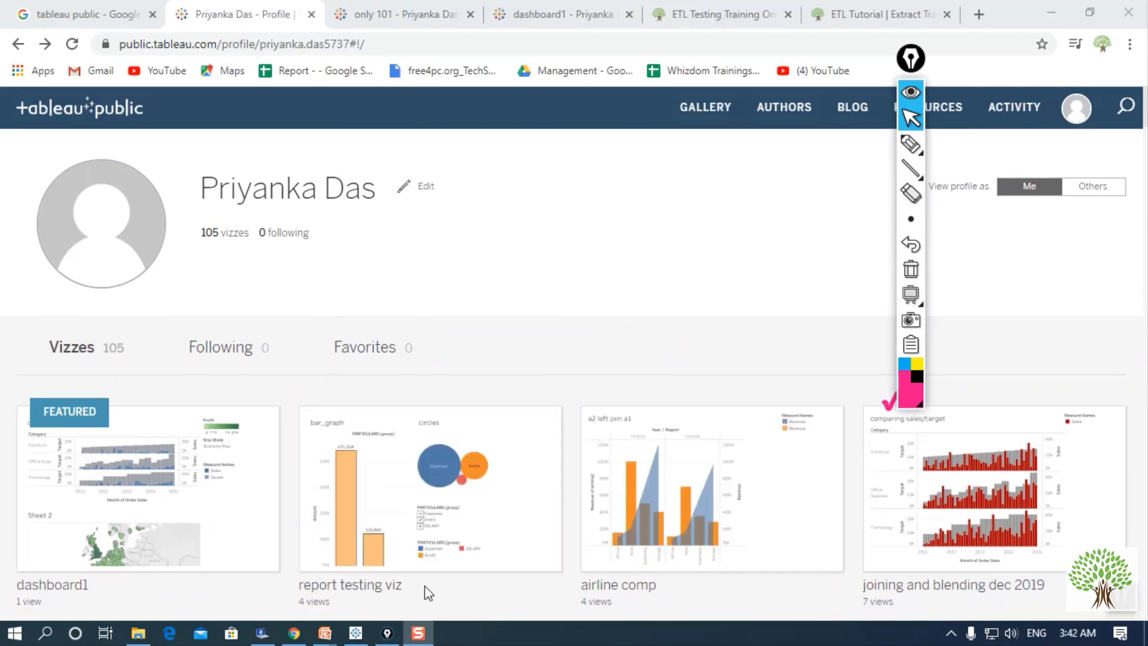
left_click(355, 632)
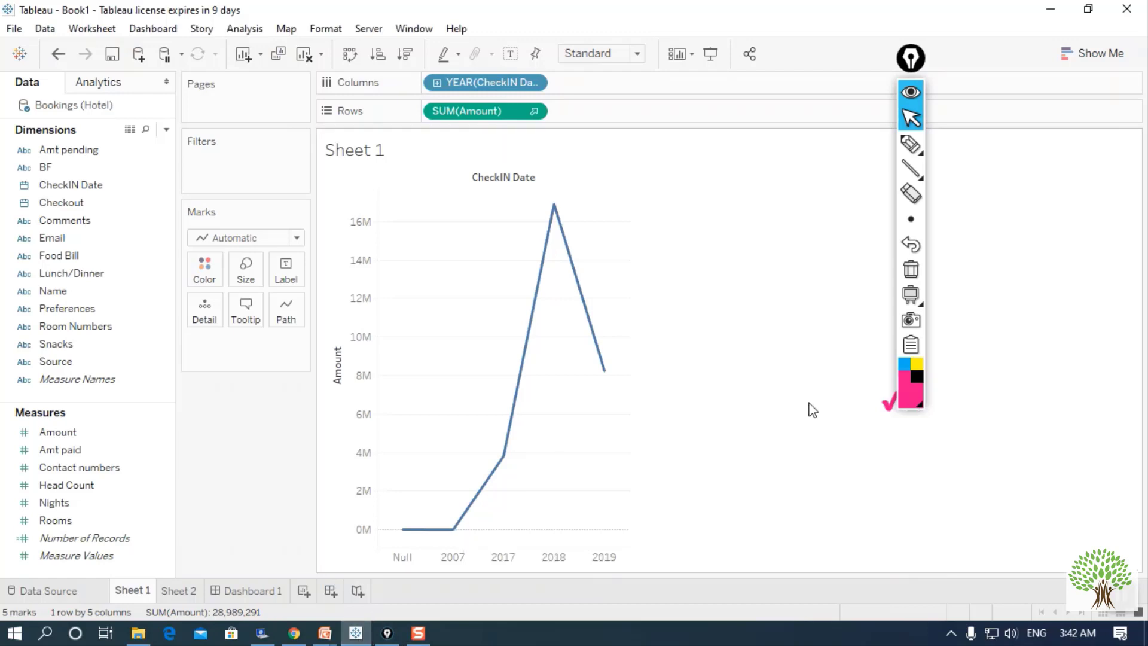
left_click(369, 28)
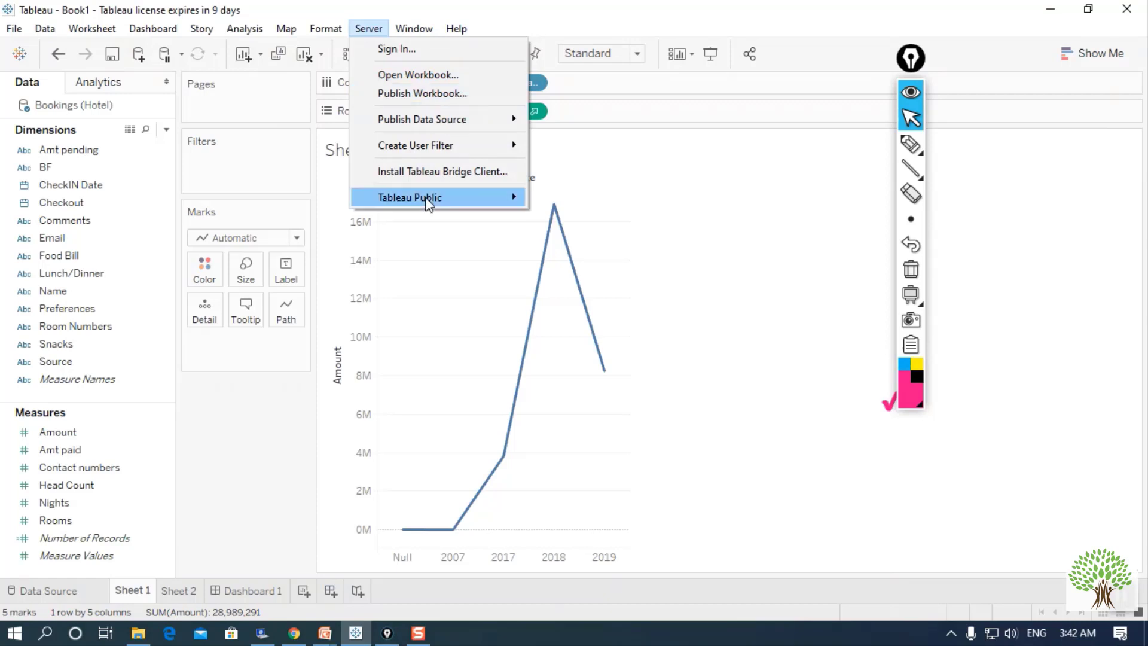
mouse_move(428, 199)
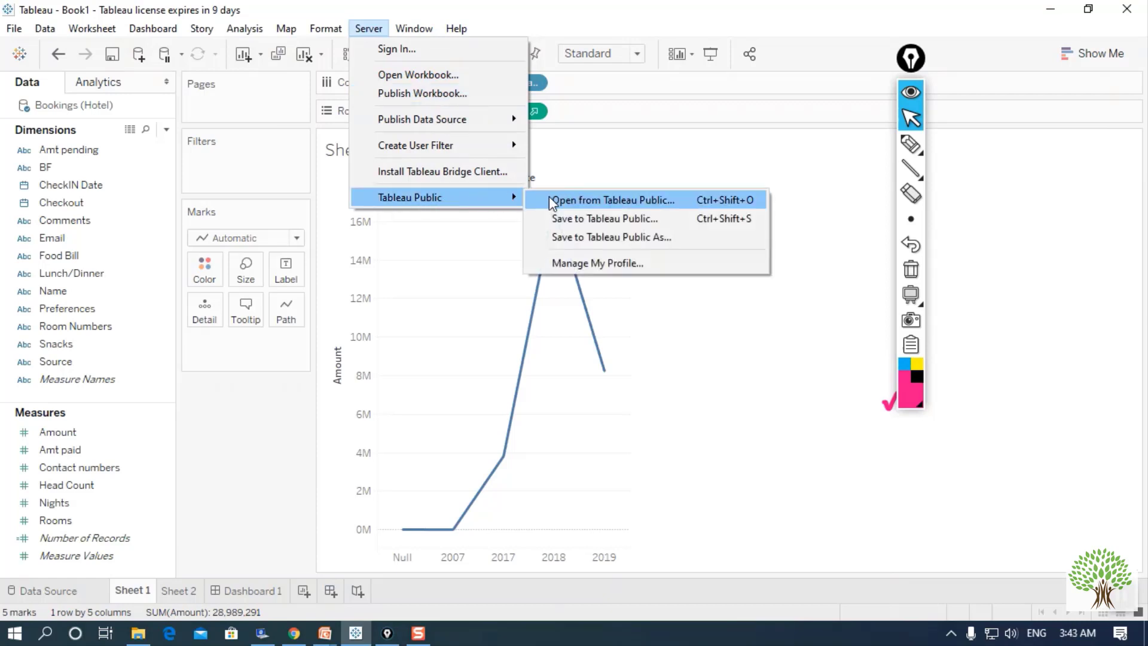
left_click(619, 219)
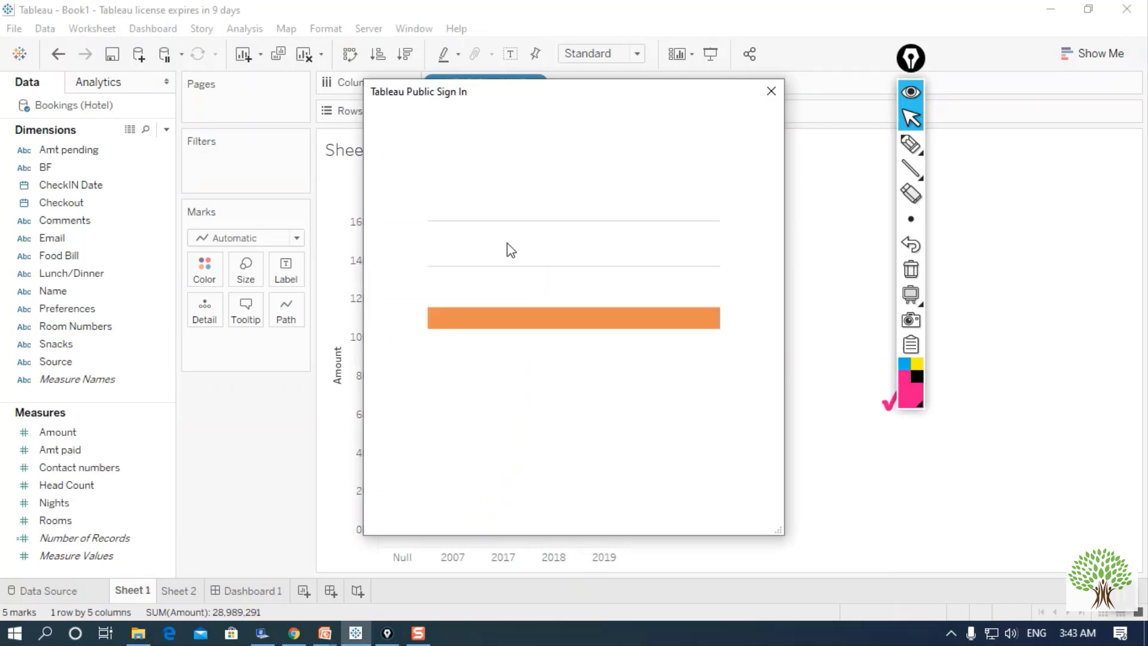
left_click(553, 287)
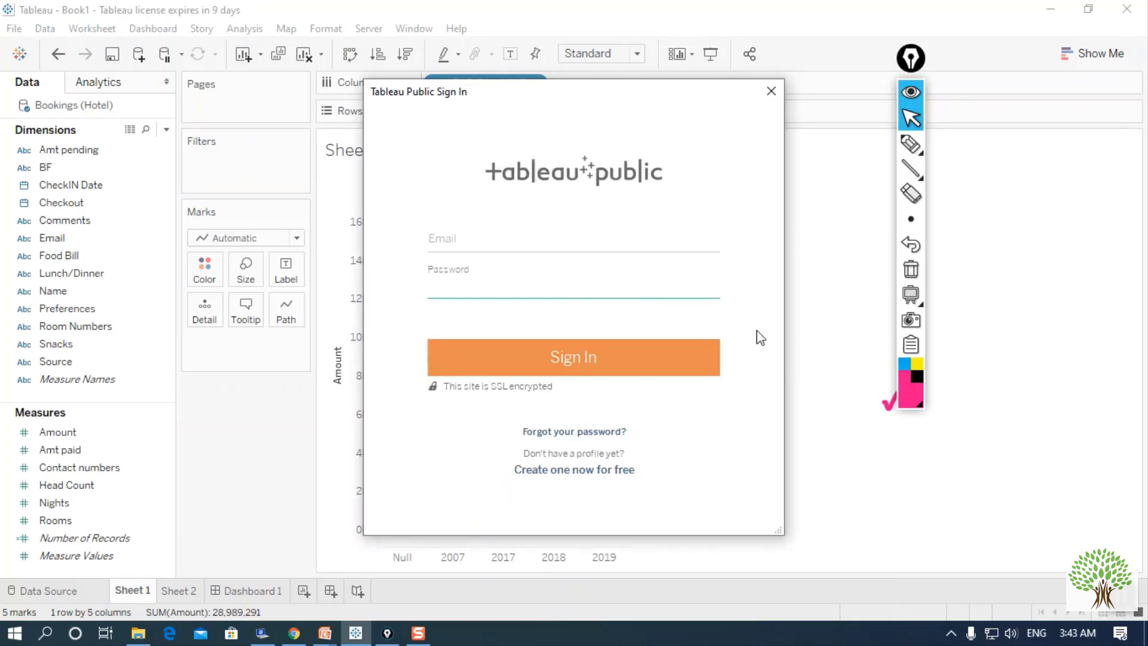
left_click(771, 91)
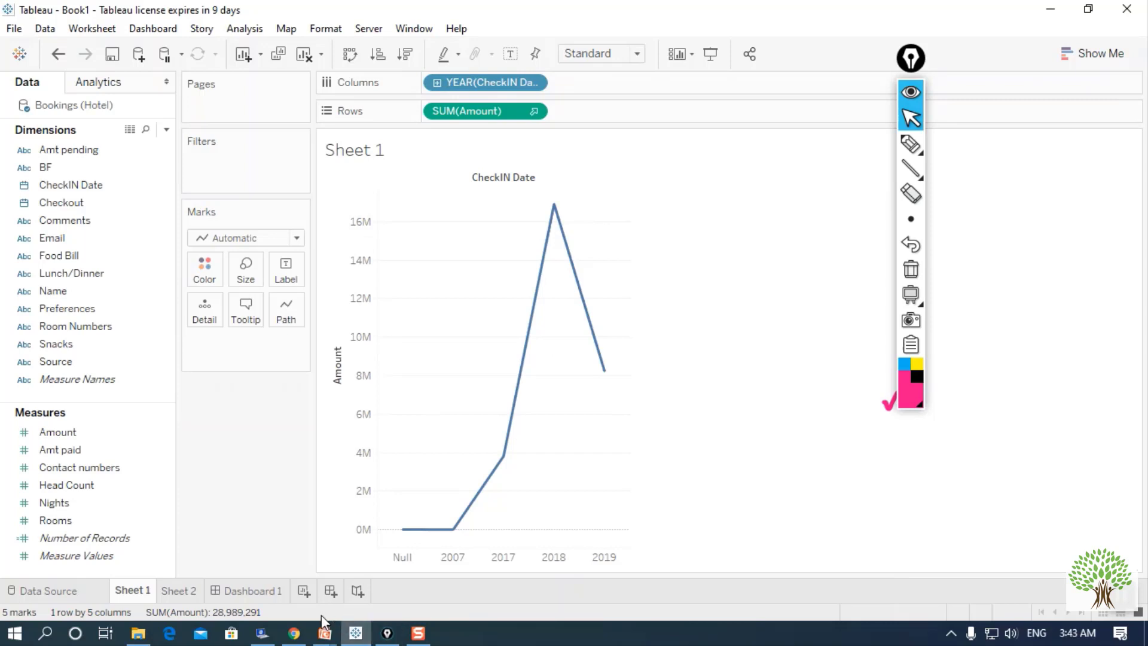
Step: Switch to PowerPoint's Presentation1 and highlight "Collaboration and sharing" and "Permission Management" in turn on the Features of Tableau slide
mouse_move(387, 634)
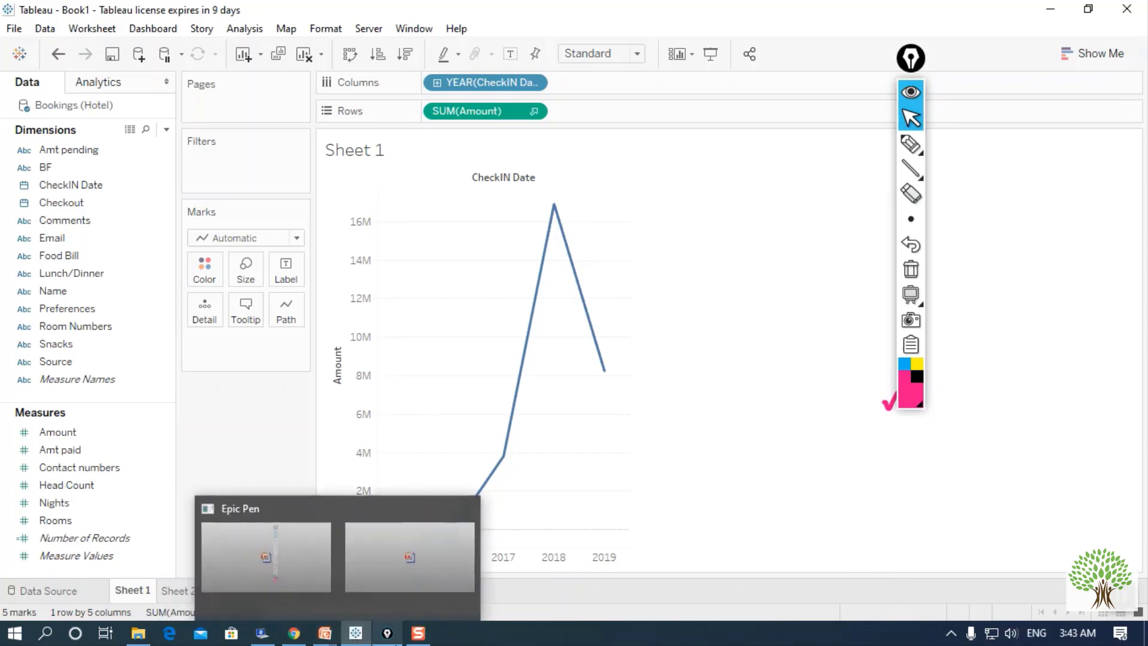
left_click(333, 639)
left_click(334, 640)
mouse_move(334, 640)
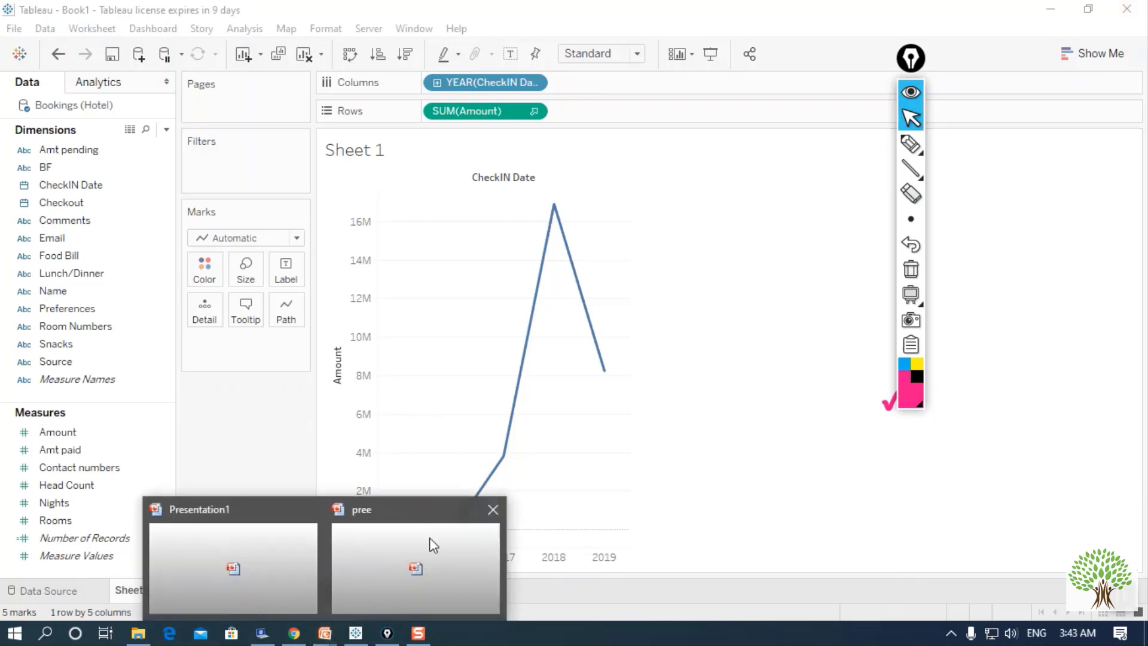
left_click(169, 573)
left_click(420, 275)
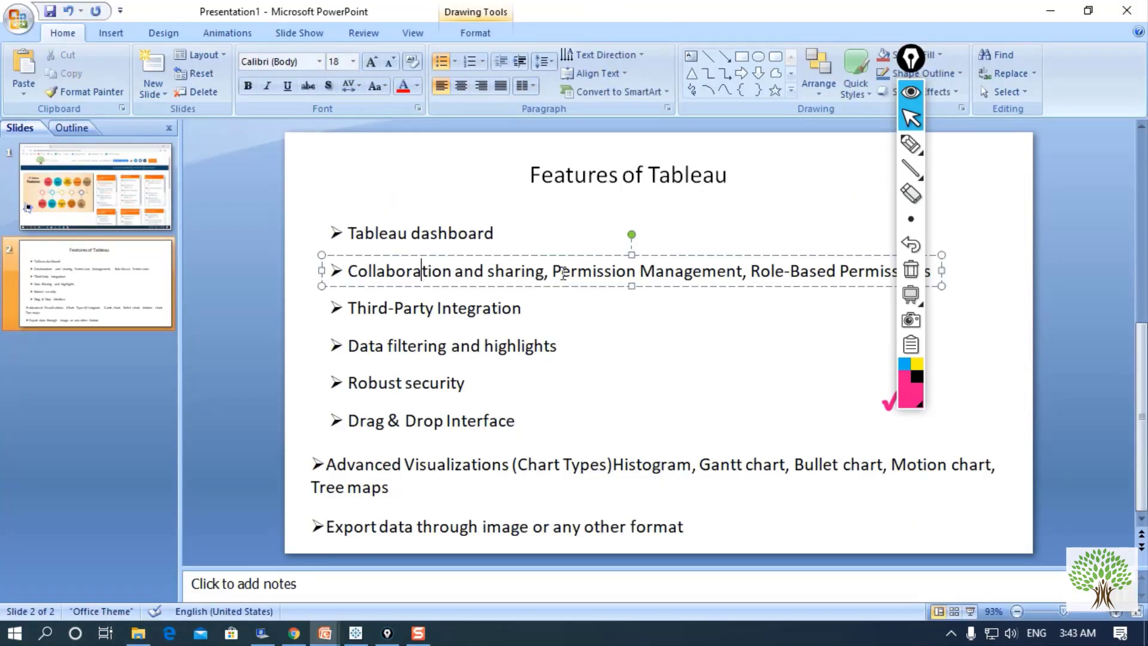
left_click_drag(542, 276, 369, 276)
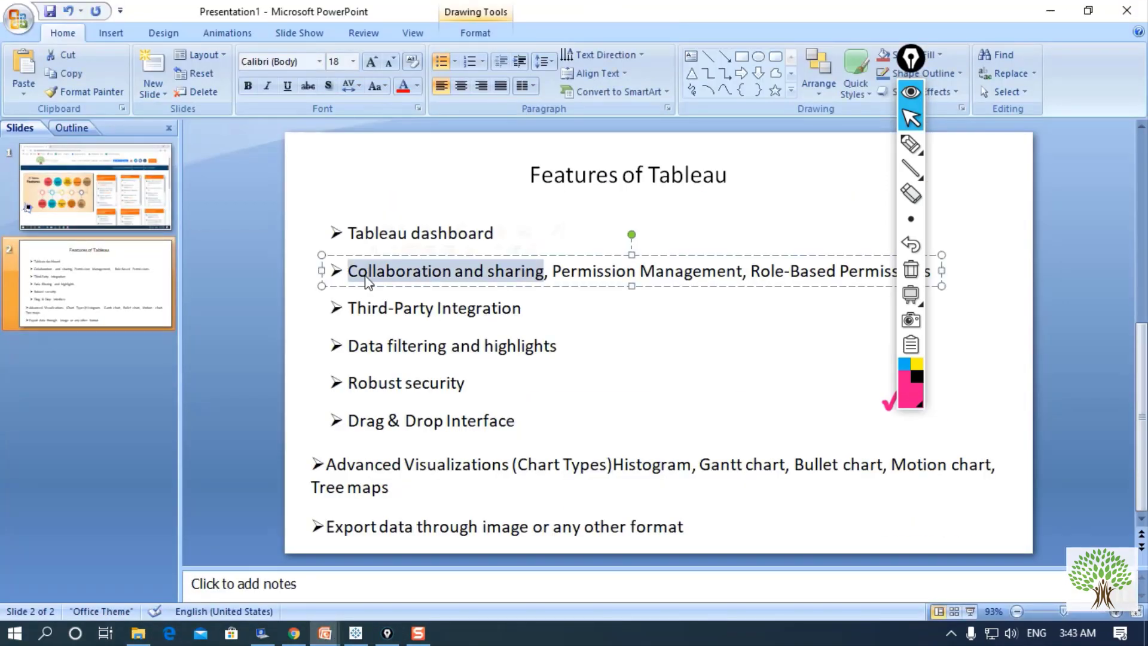
left_click(617, 276)
left_click_drag(549, 276, 714, 273)
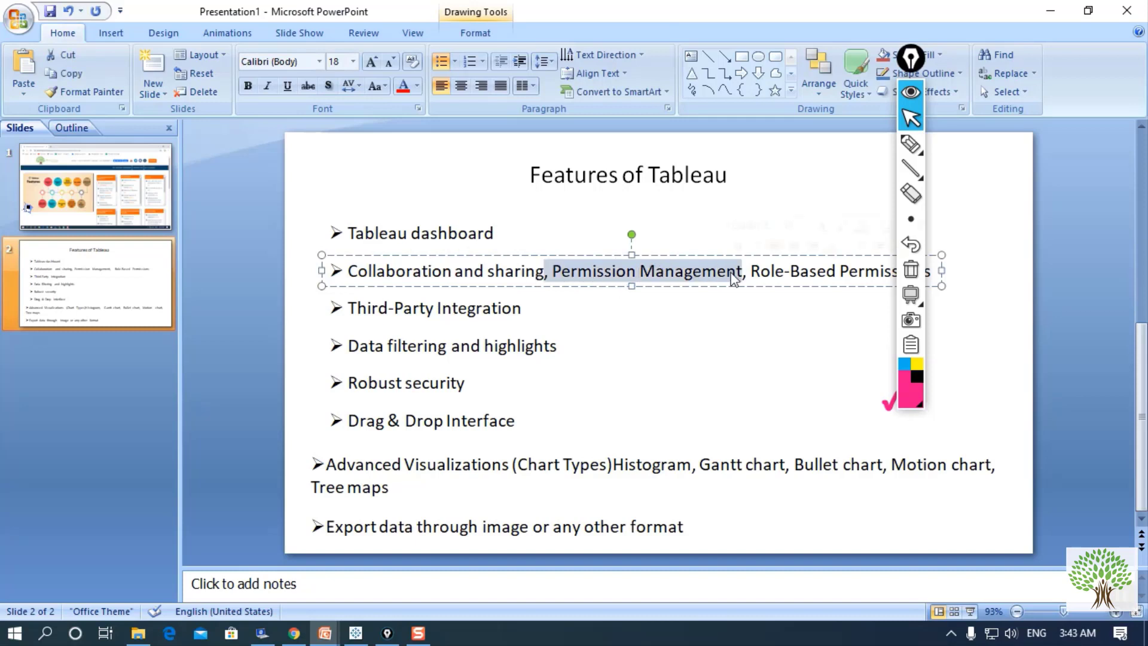
left_click(761, 316)
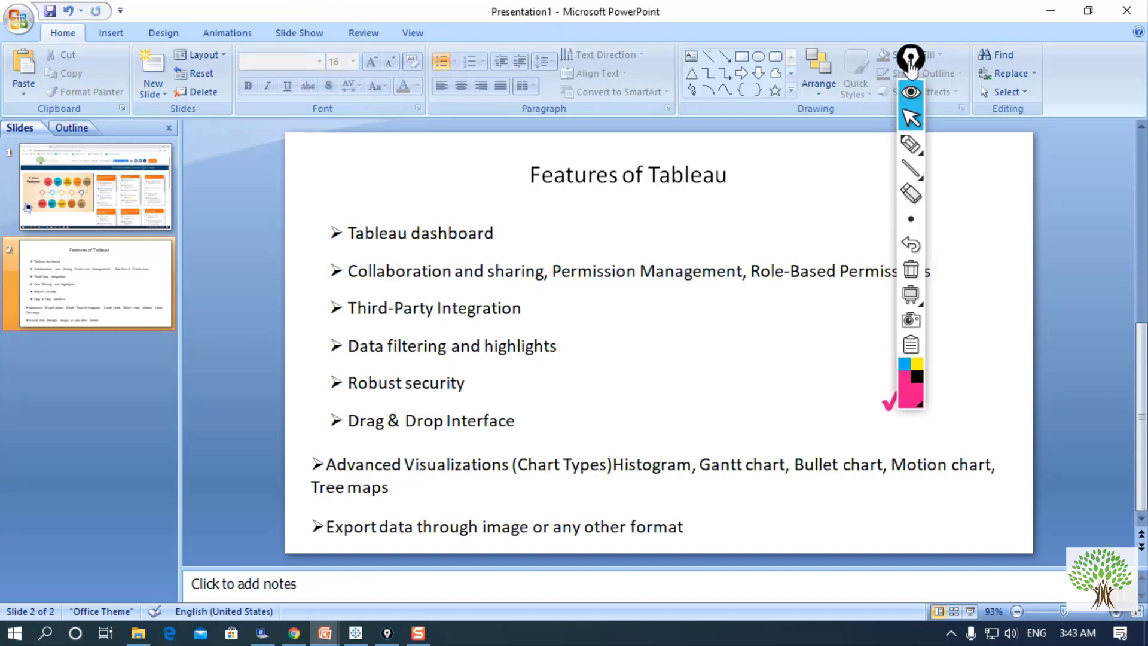
Step: Move the annotation toolbar clear of the "Role-Based Permissions" text and erase the pink check mark from the screen
left_click_drag(910, 63, 1004, 112)
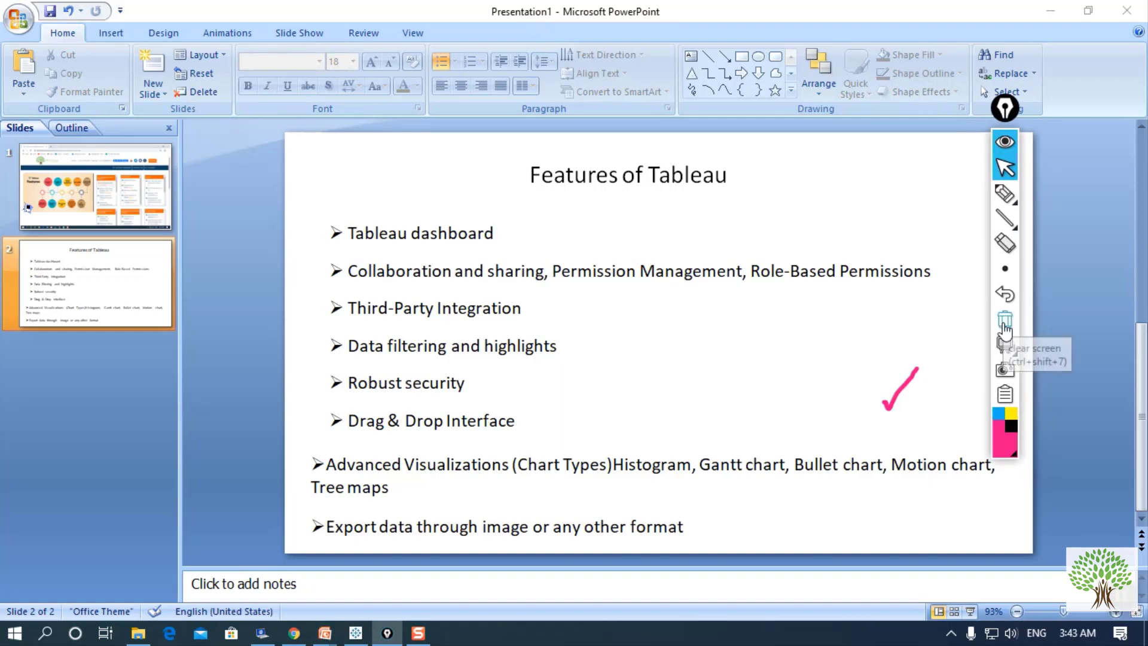
left_click(1004, 323)
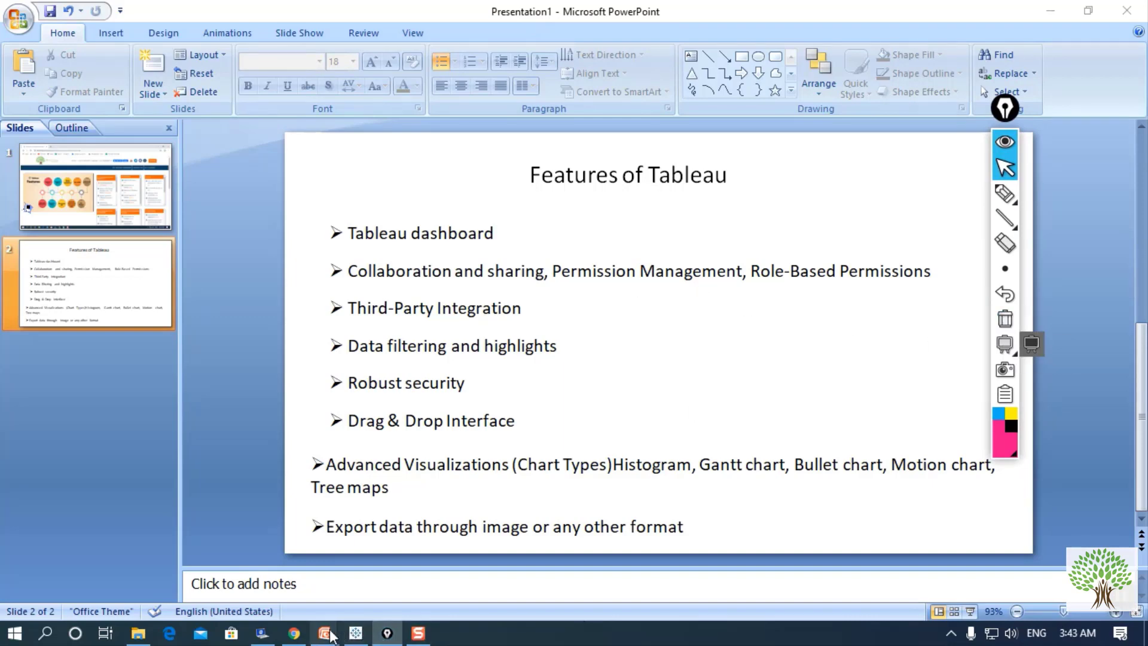
Step: Switch to Chrome and hide the featured dashboard1 viz from others on the Tableau Public profile
left_click(293, 633)
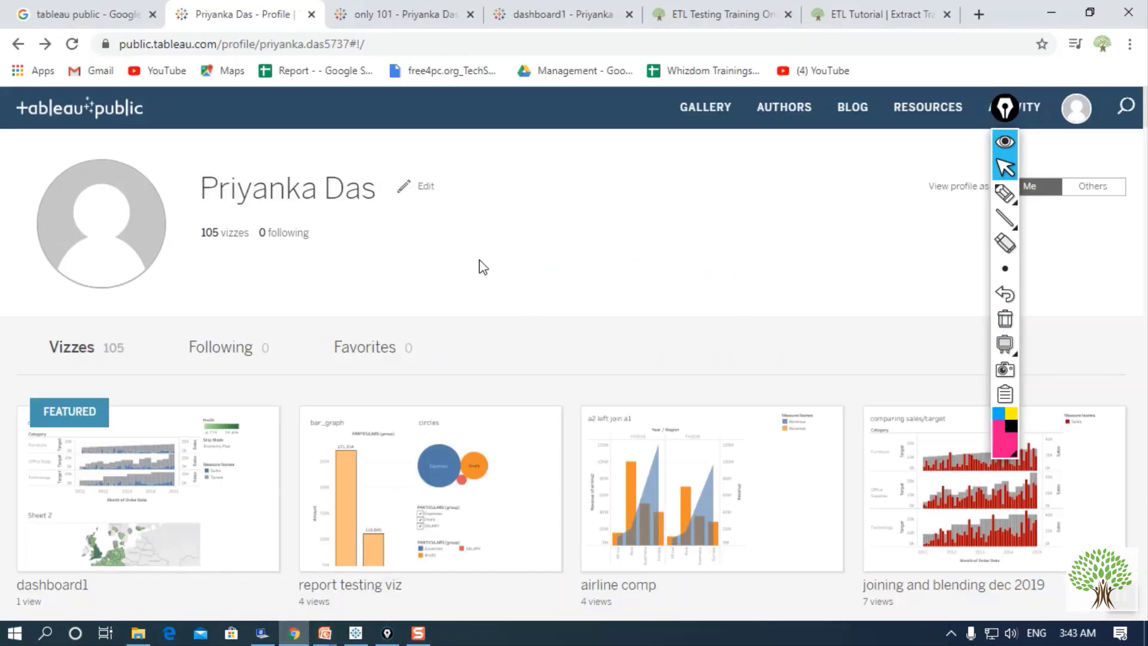
scroll(478, 281, "down", 3)
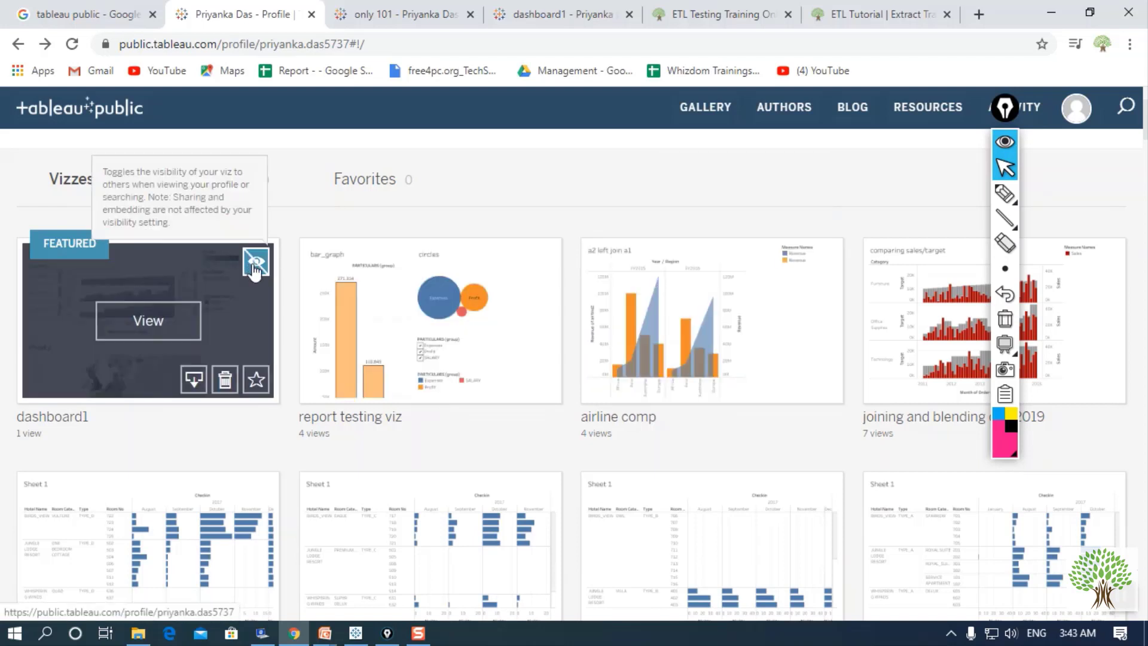
left_click(256, 267)
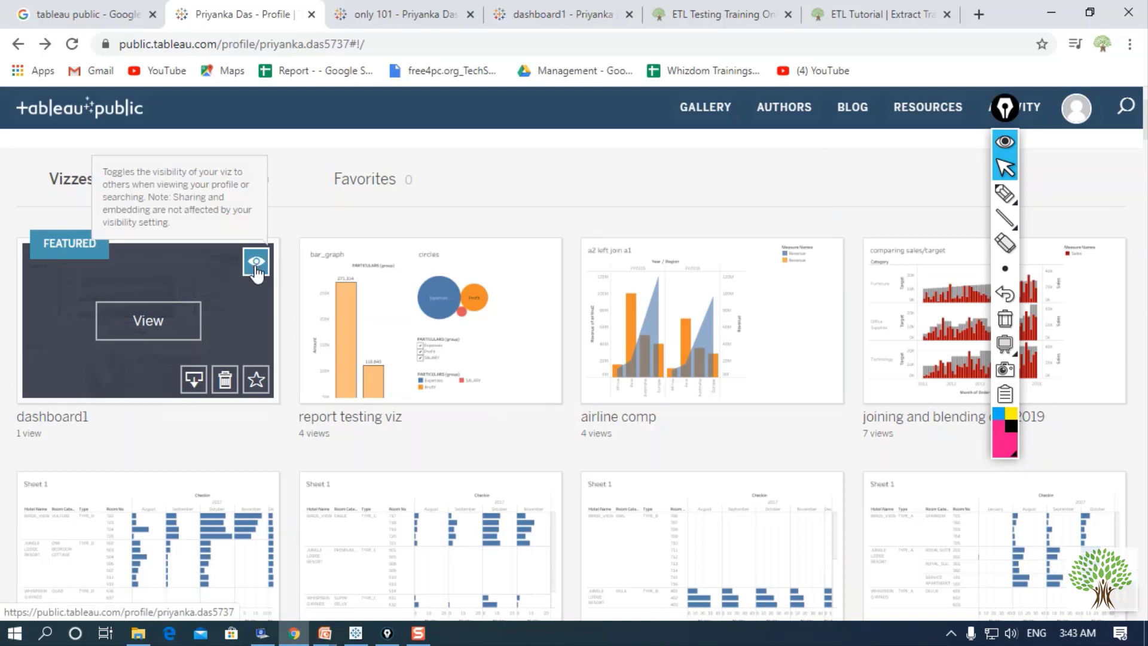
left_click(263, 260)
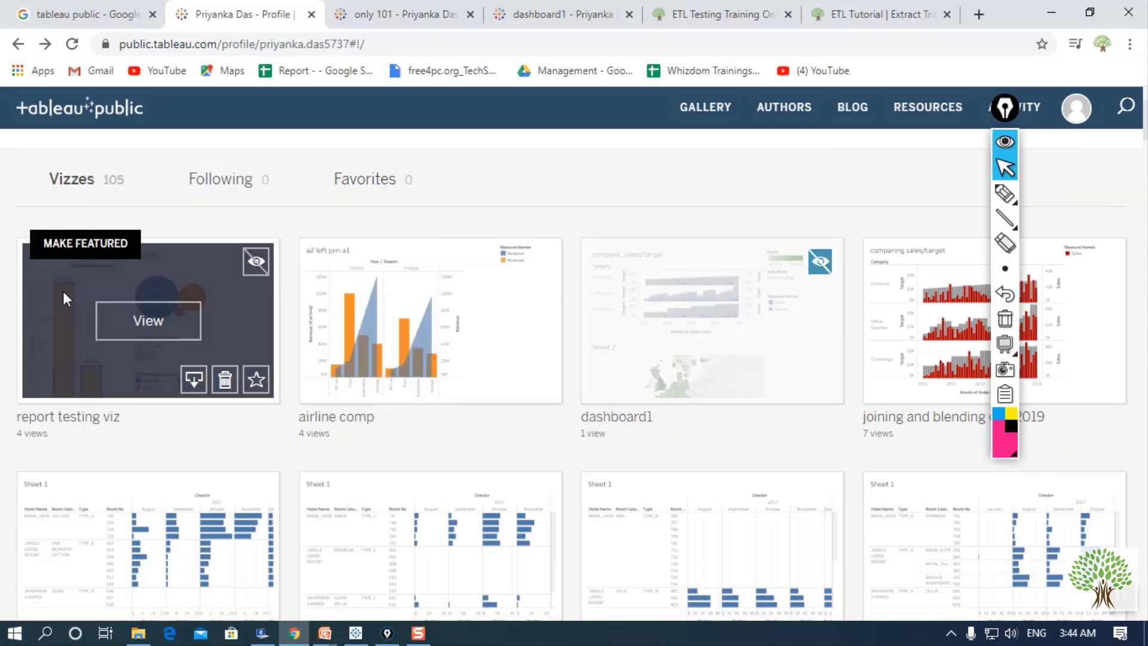
Step: Hide the report testing viz and the airline comp viz from others, and make report testing viz visible again
left_click(258, 266)
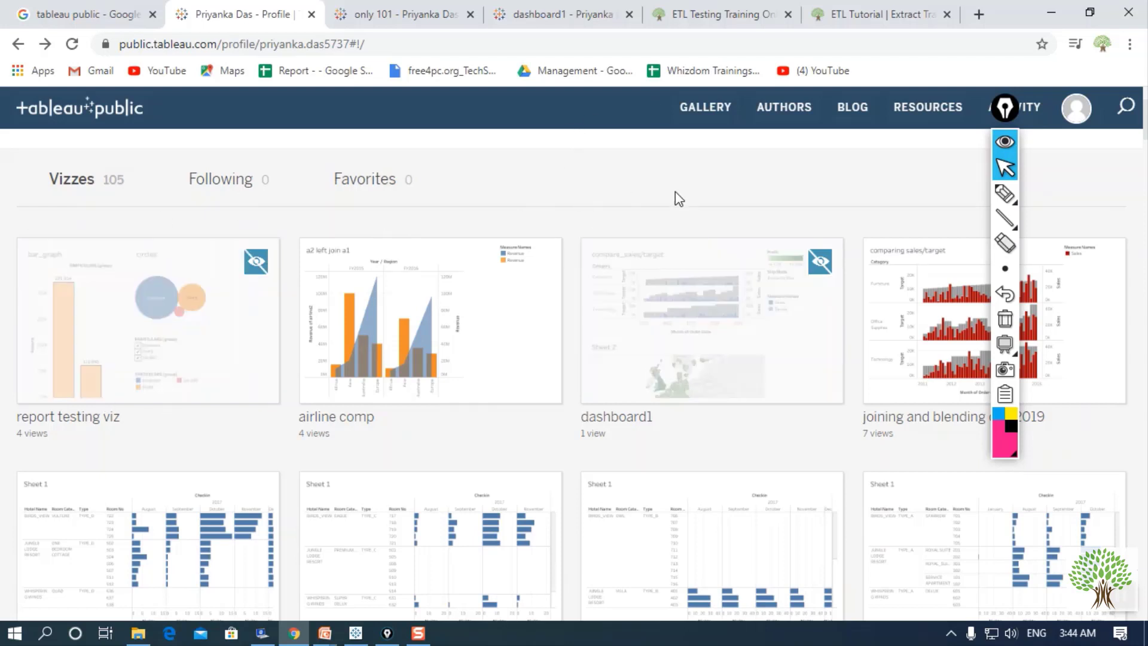
mouse_move(434, 328)
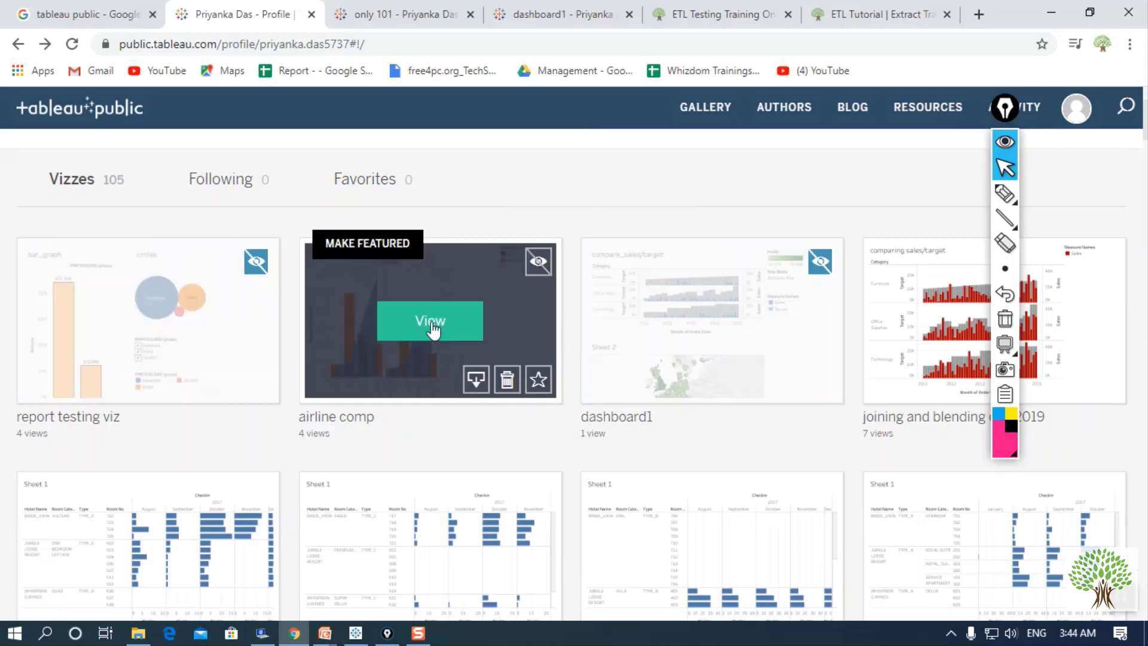
left_click(538, 264)
mouse_move(178, 266)
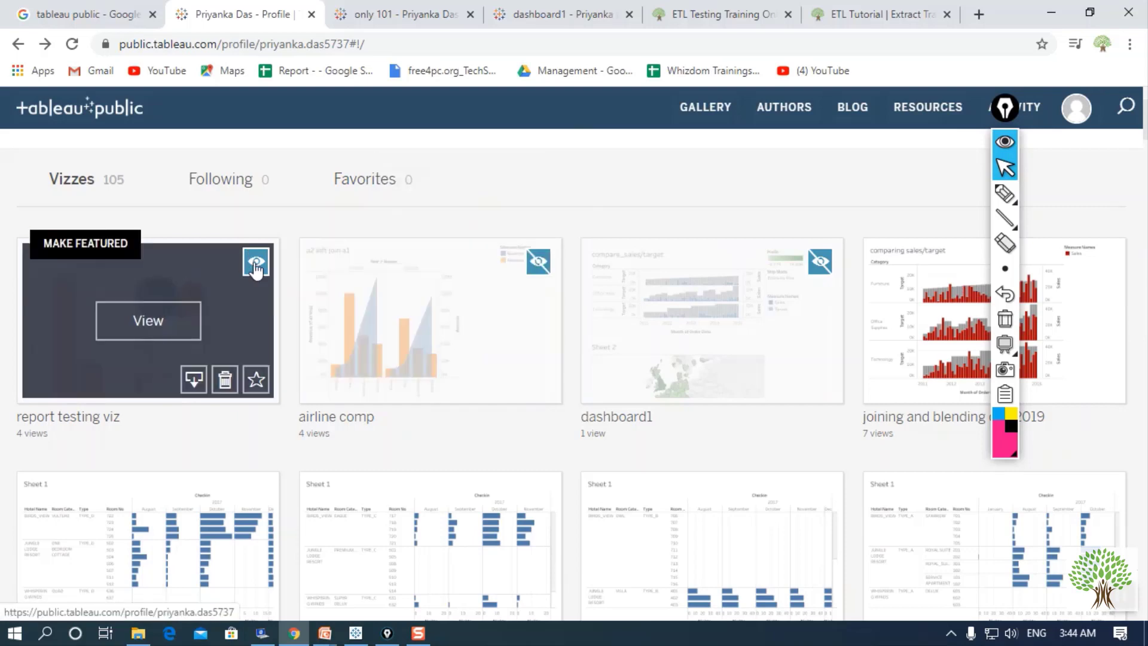
Step: Hide the TYPE_D_ALL HOTELS and TYPE_C_ALL HOTELS vizzes from others viewing the profile
scroll(313, 505, "down", 3)
mouse_move(231, 365)
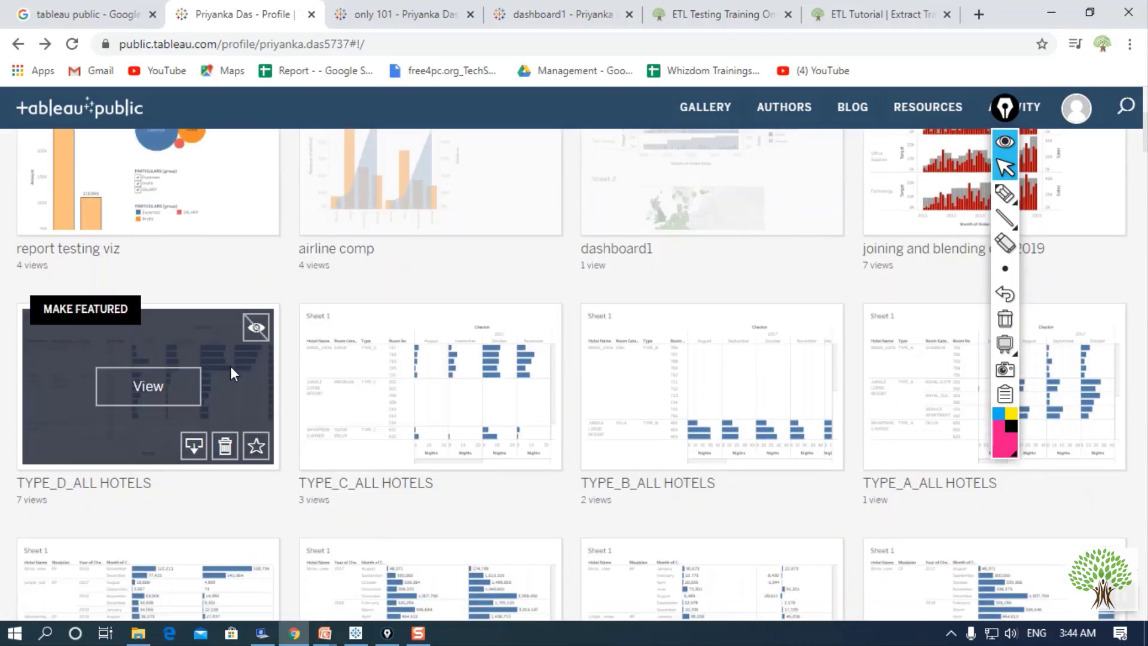
left_click(265, 340)
mouse_move(483, 352)
left_click(540, 330)
mouse_move(675, 339)
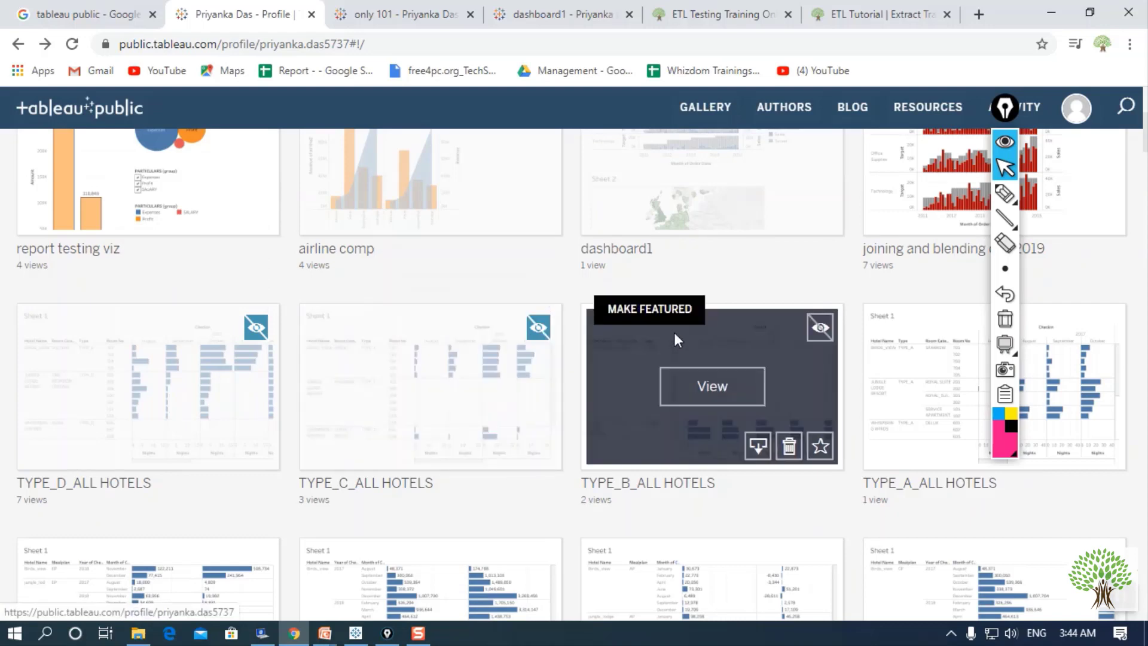
Step: Collapse the annotation toolbar, move it off the site's header, and sign out of the Tableau Public account
scroll(561, 397, "up", 6)
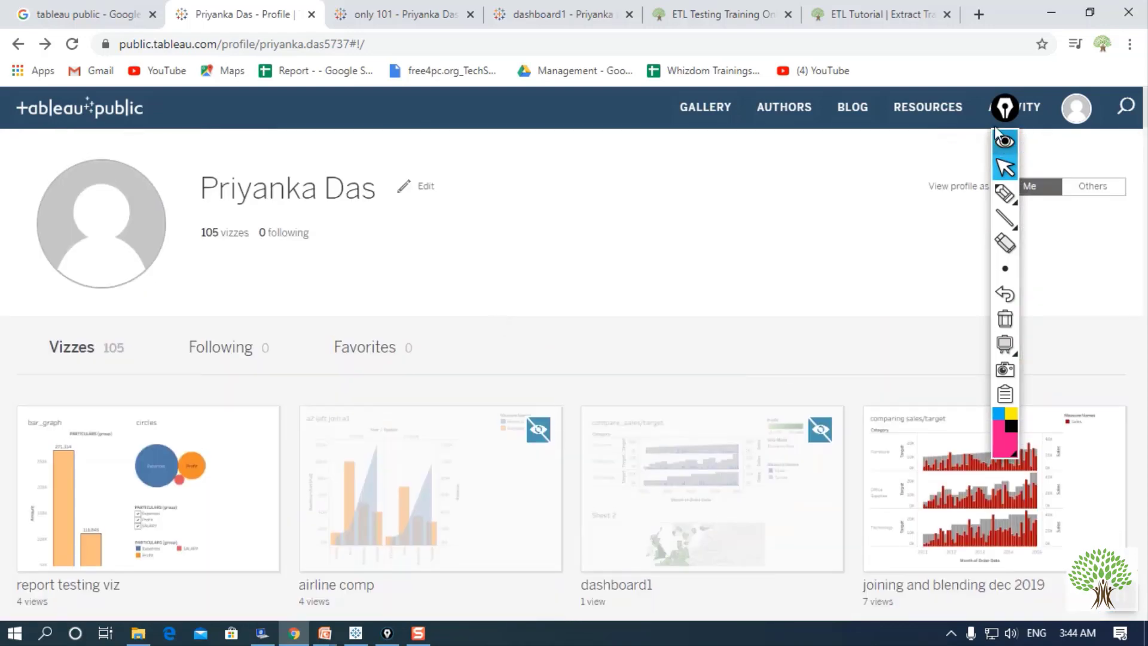
left_click(1004, 143)
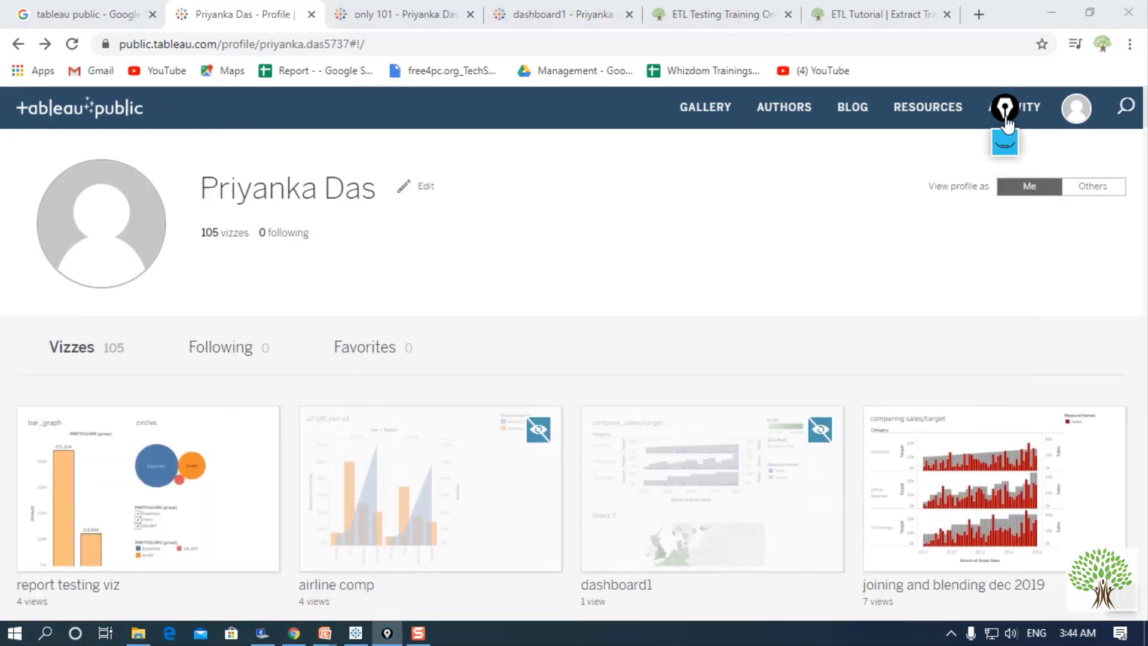
left_click_drag(1008, 123, 1091, 295)
left_click(1076, 108)
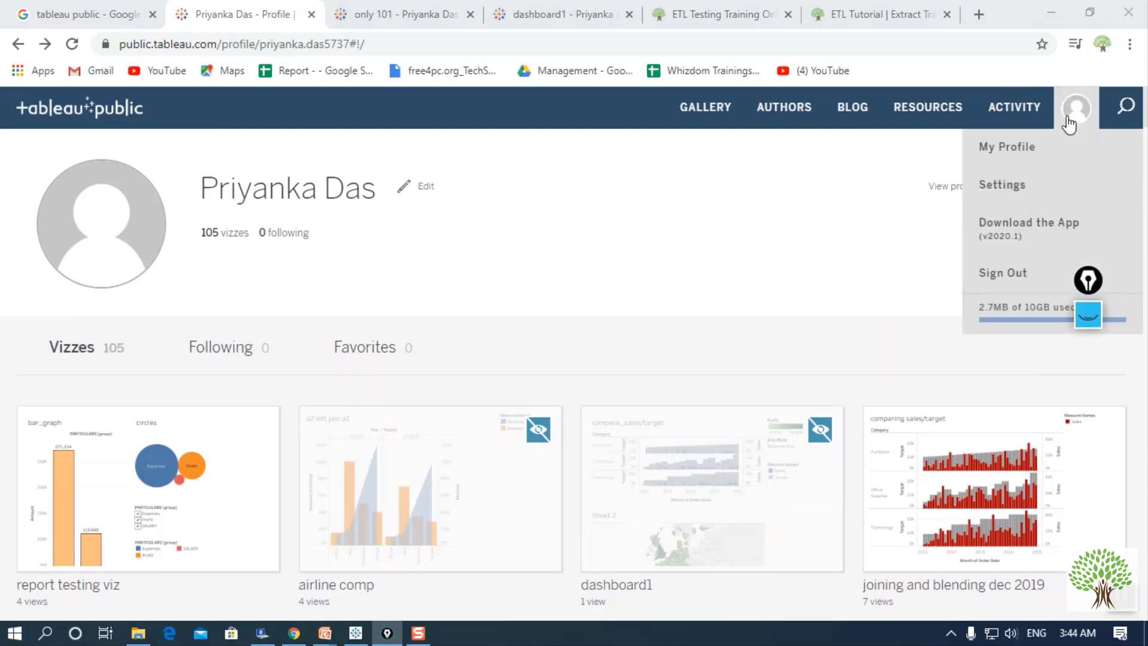
left_click(1030, 277)
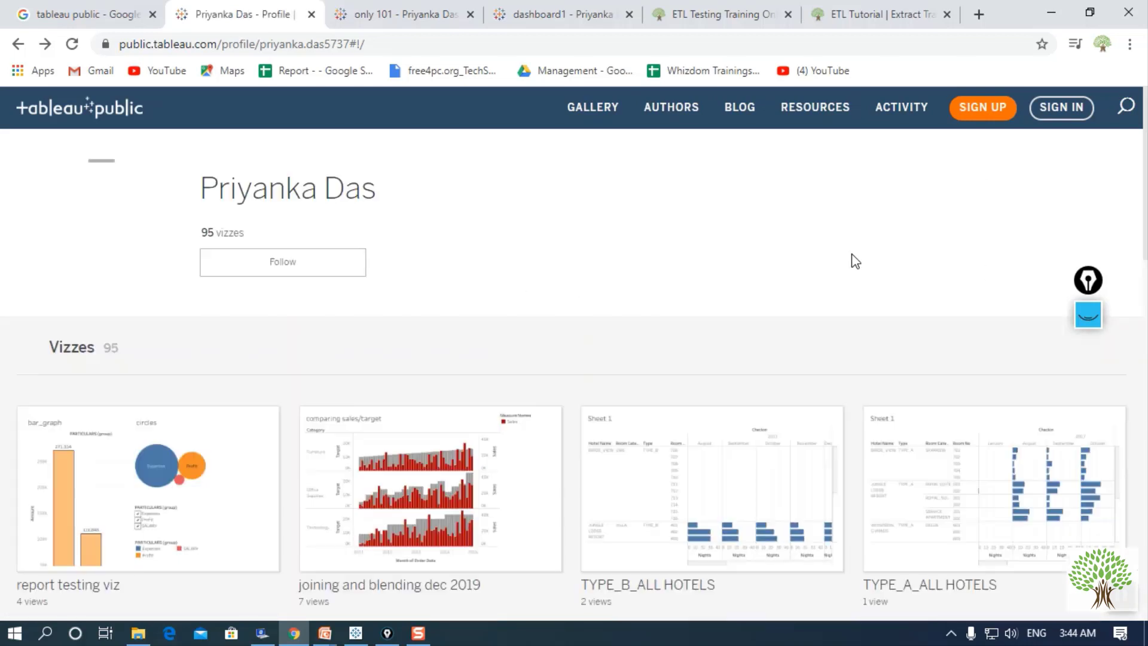
Step: Look through the signed-out profile page to check which vizzes other people can see
scroll(576, 346, "down", 4)
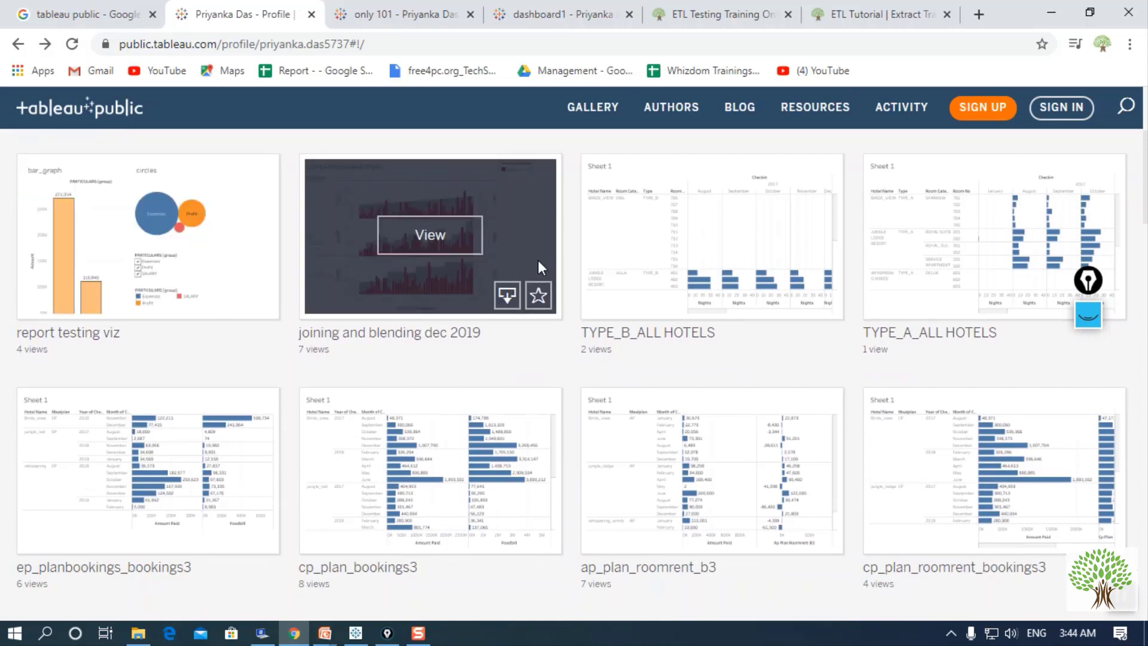
scroll(562, 499, "up", 4)
scroll(379, 367, "down", 3)
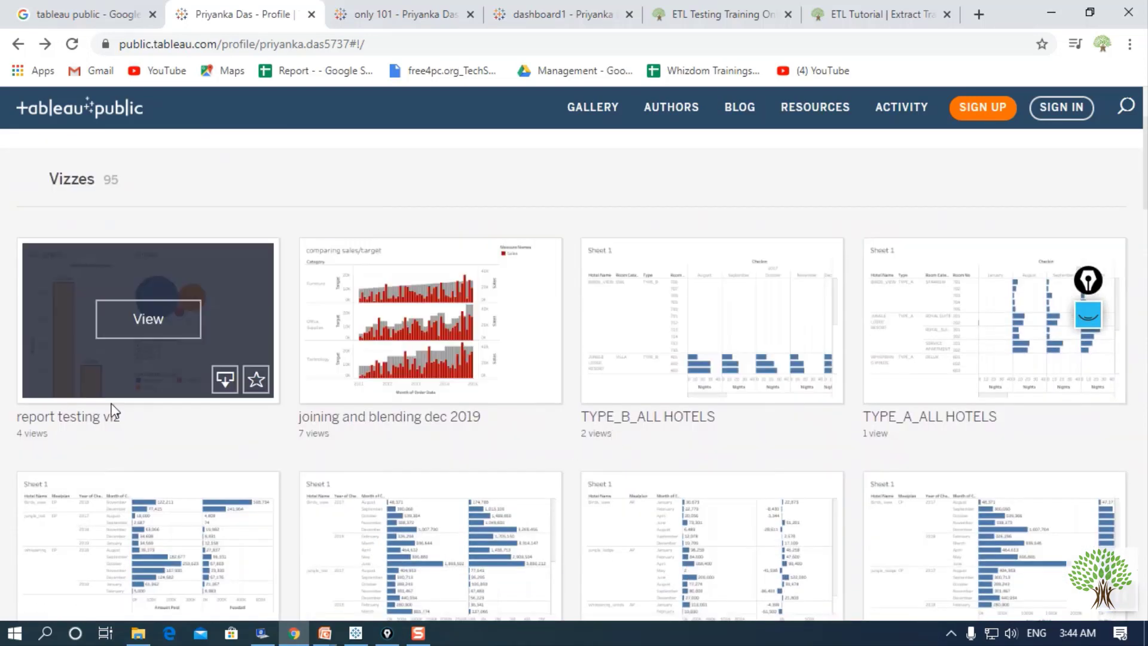
scroll(126, 410, "up", 3)
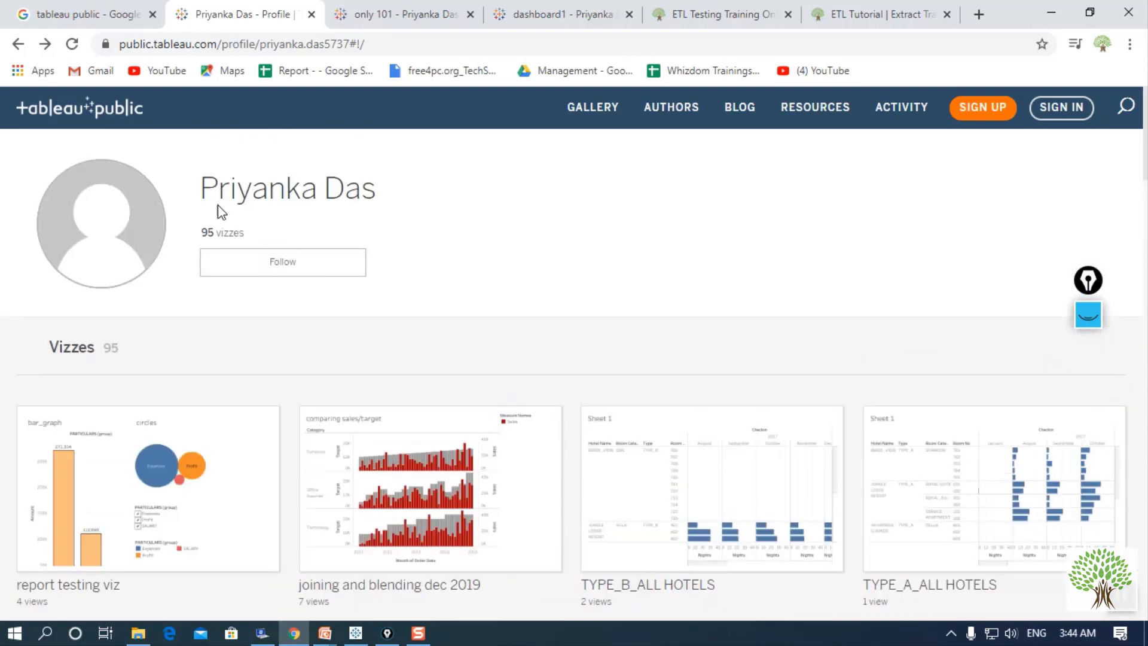
scroll(479, 369, "down", 1)
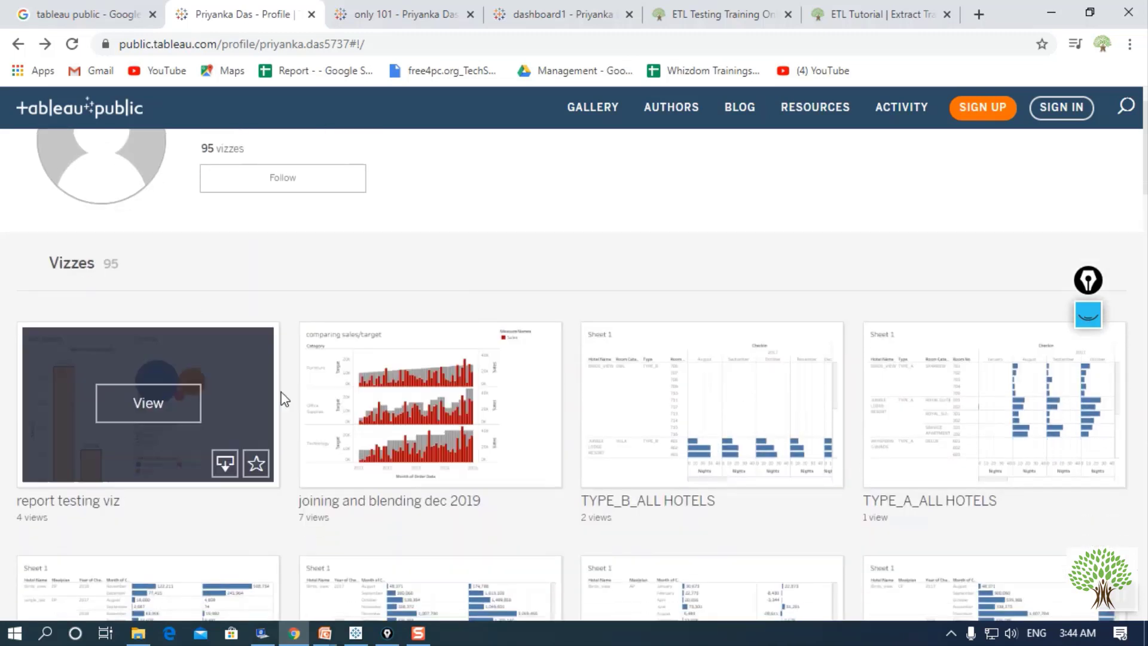
scroll(513, 335, "up", 1)
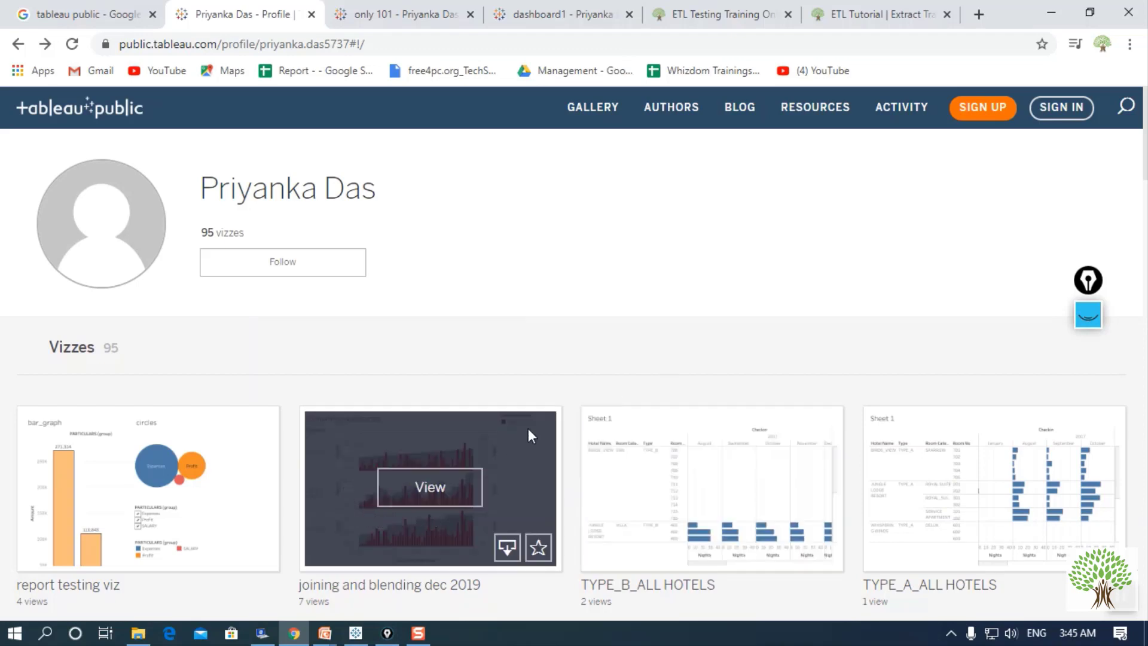
scroll(486, 361, "down", 4)
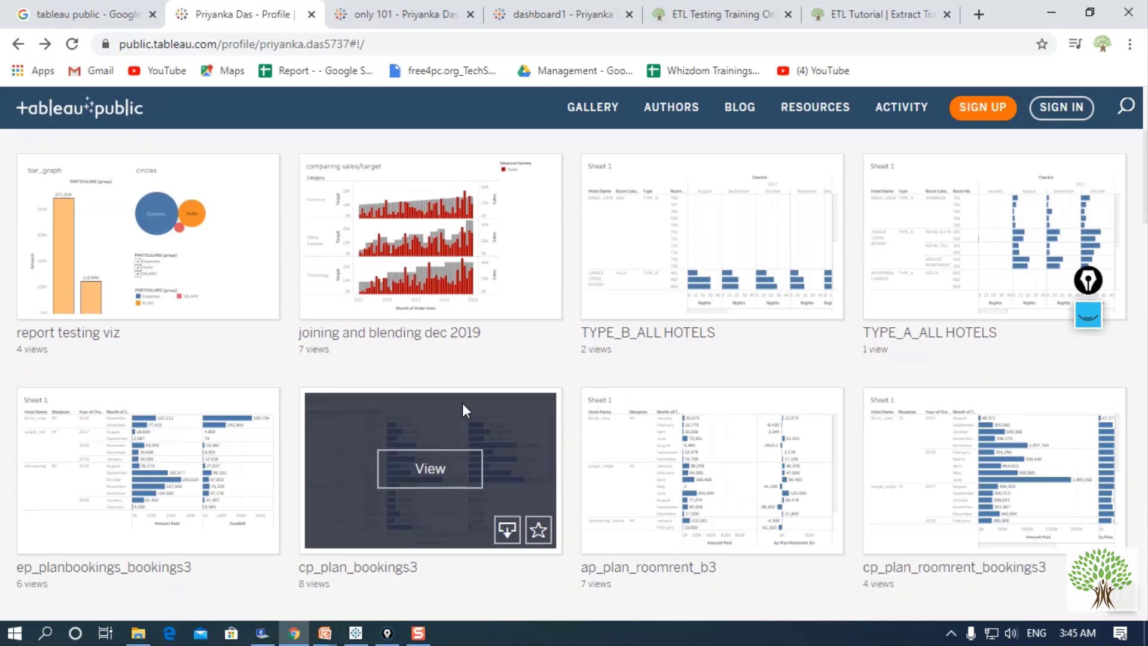
scroll(462, 412, "up", 4)
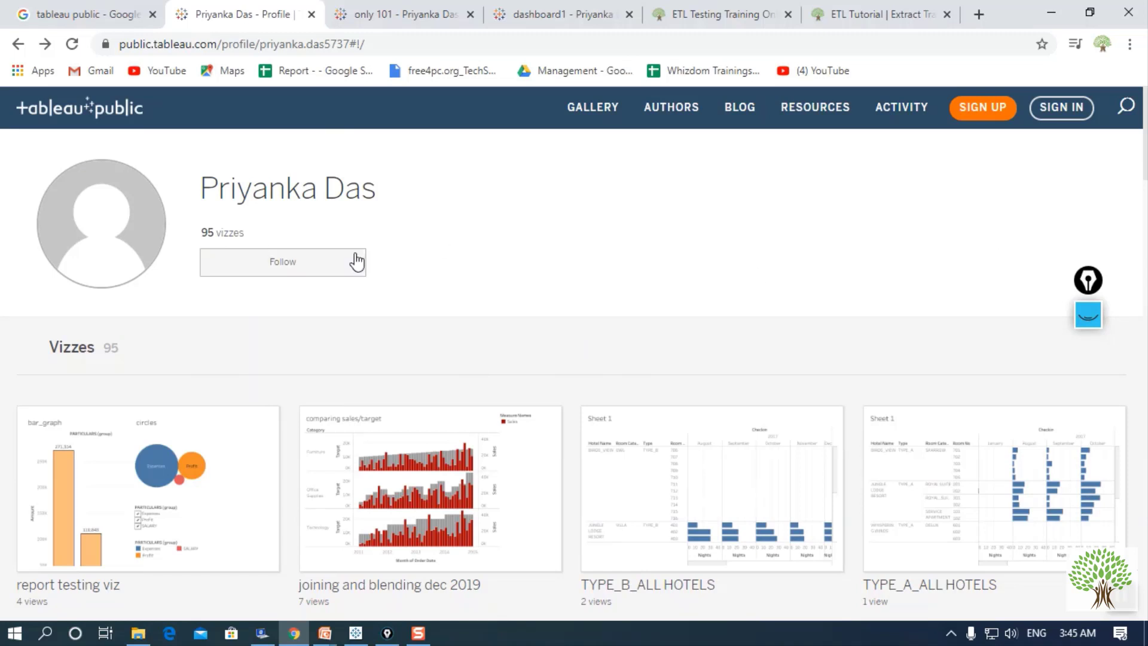
Step: Switch to the Features of Tableau slide in PowerPoint and look briefly at Sheet 1 of Book1 in Tableau
key("alt+Tab")
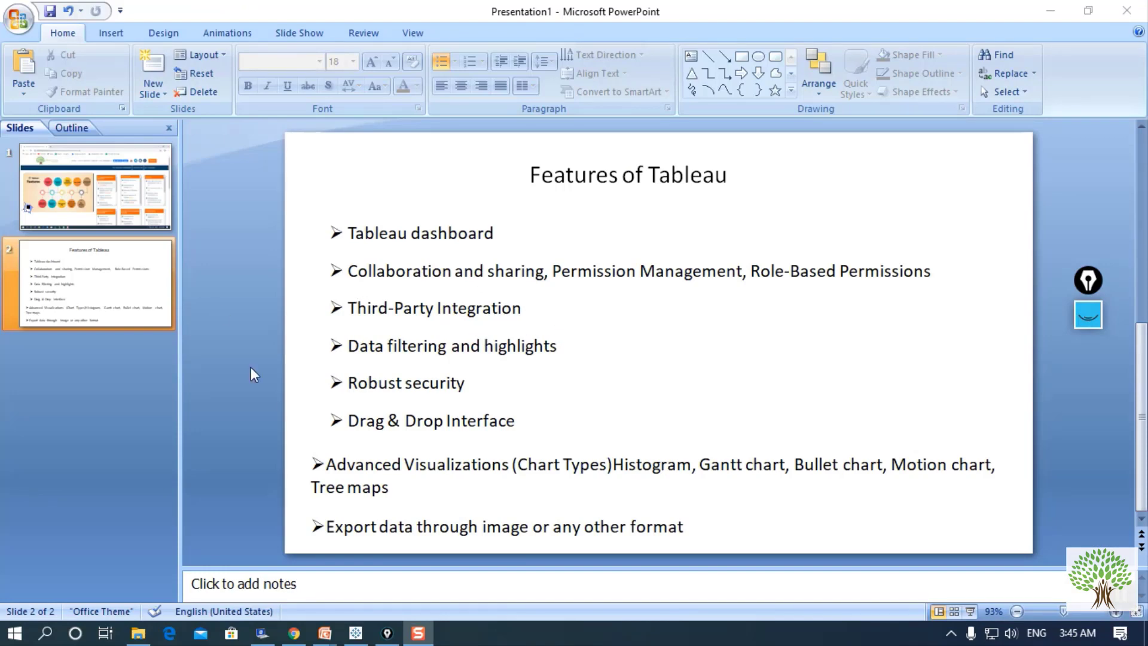
left_click(356, 633)
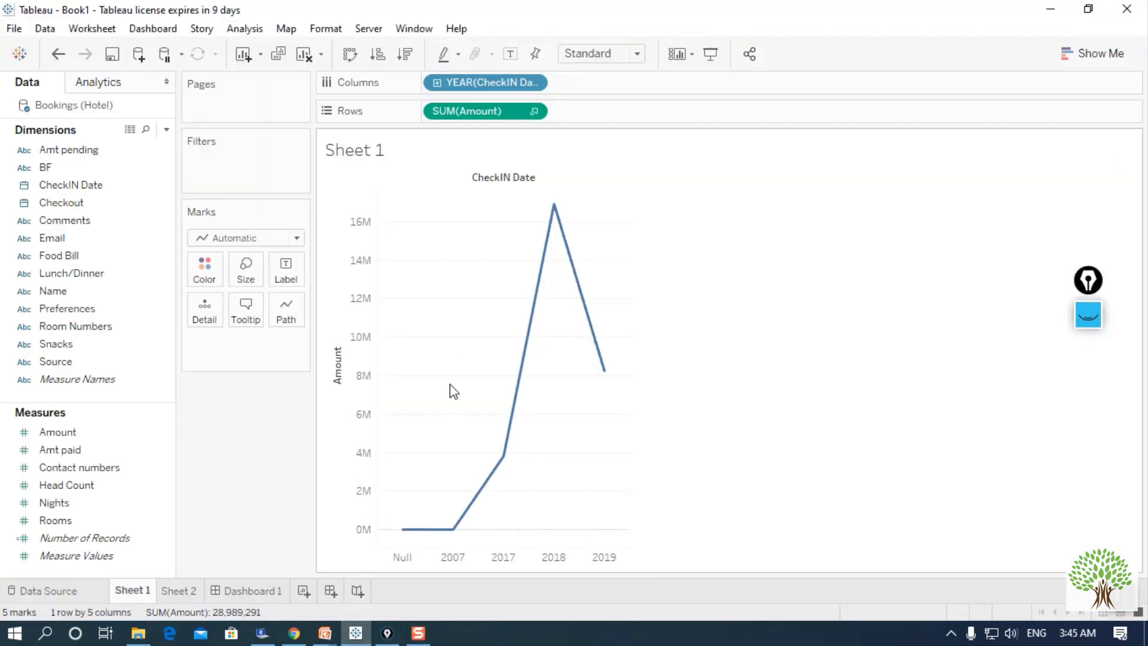
left_click(1050, 9)
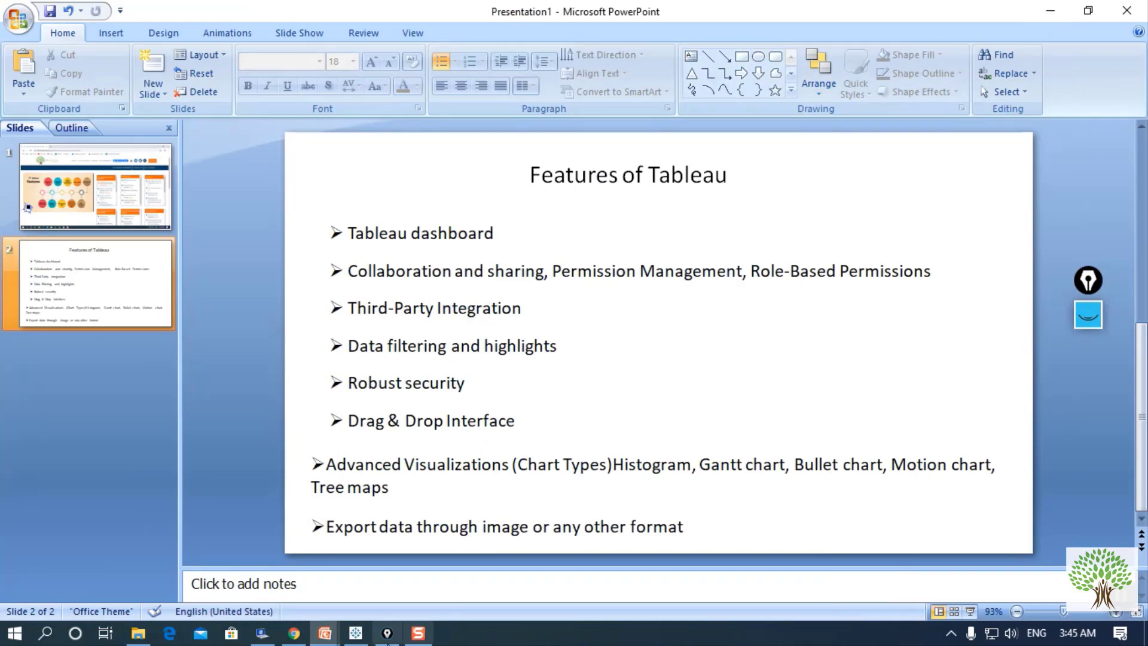
Step: Switch to Chrome, look over the already open dashboard1 and only 101 vizzes, and return to the signed-in profile page
left_click(303, 635)
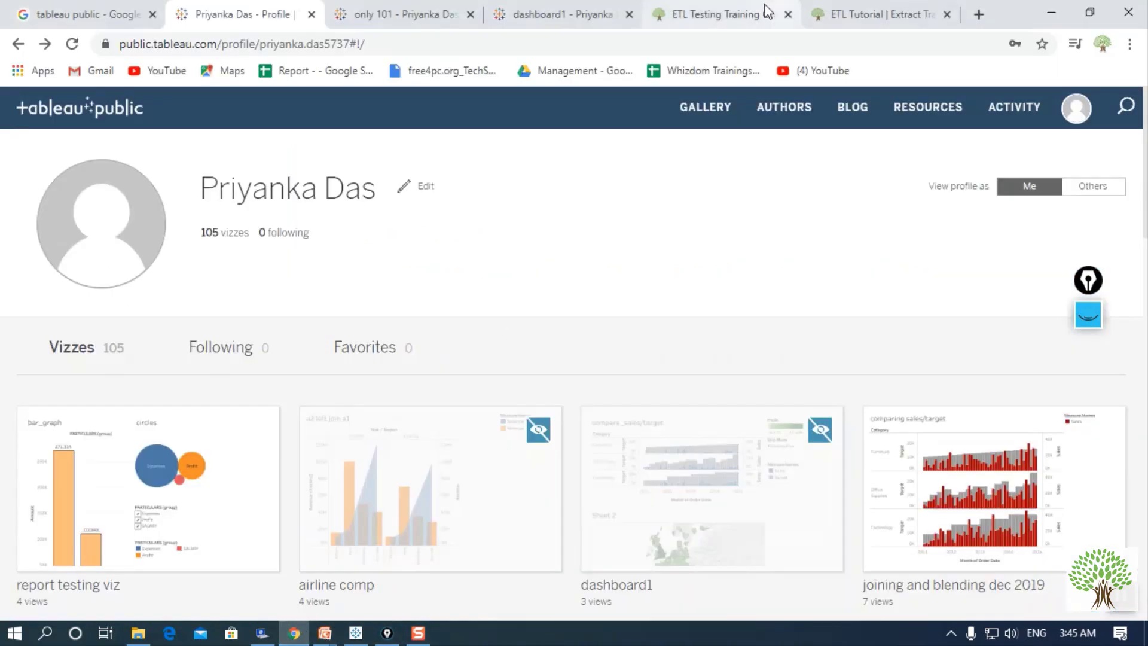
left_click(553, 18)
scroll(500, 353, "up", 3)
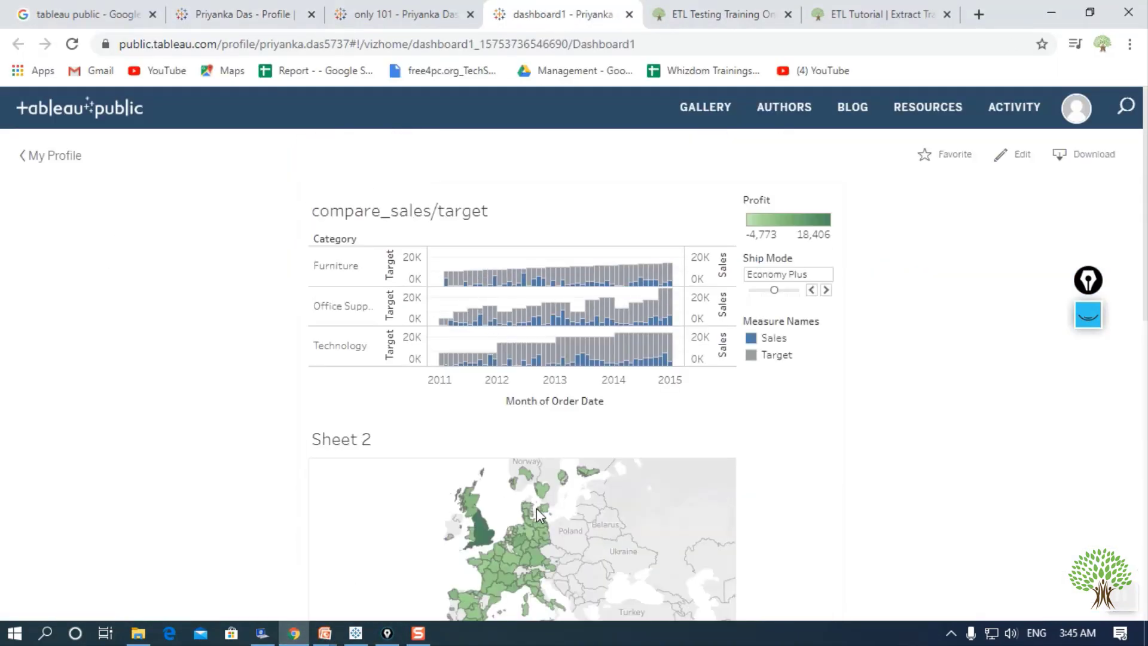
scroll(536, 508, "down", 4)
scroll(538, 512, "up", 4)
mouse_move(670, 365)
left_click(412, 15)
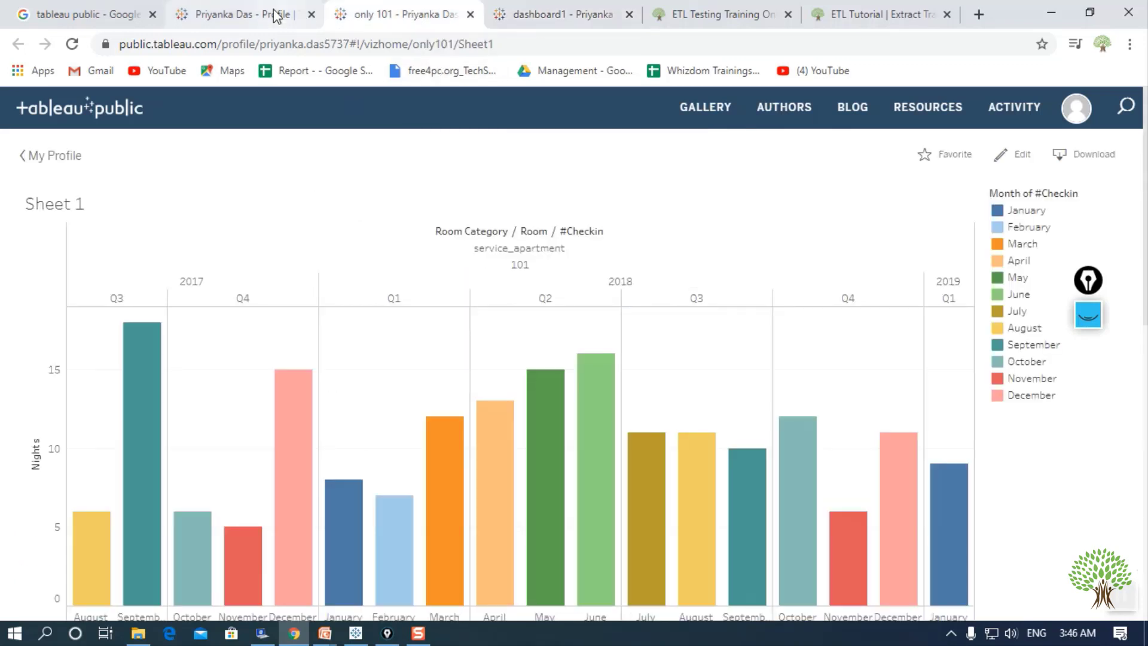
left_click(236, 13)
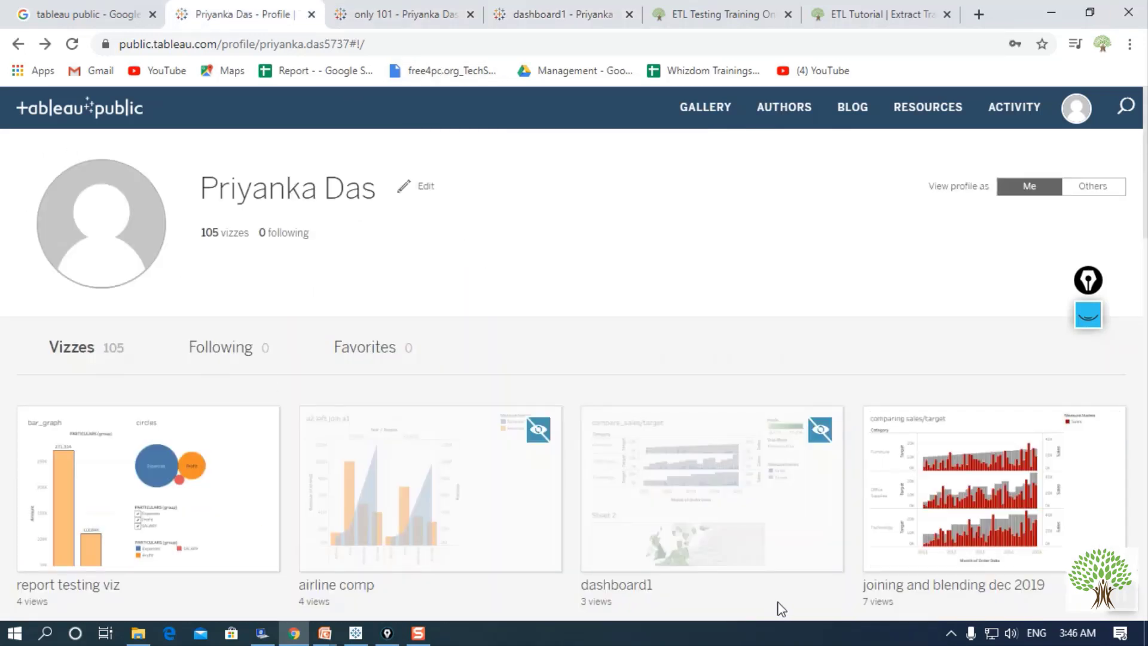
Step: Open the dashboard1 viz from the profile, look through its contents, and go back to the profile
left_click(704, 506)
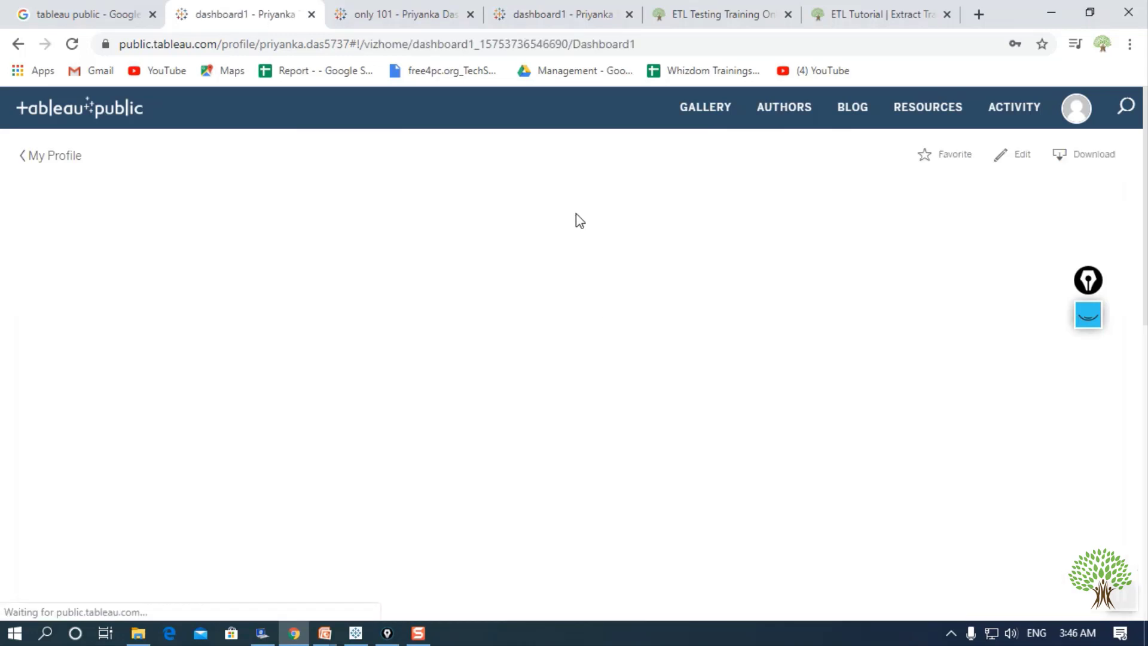
scroll(895, 453, "down", 6)
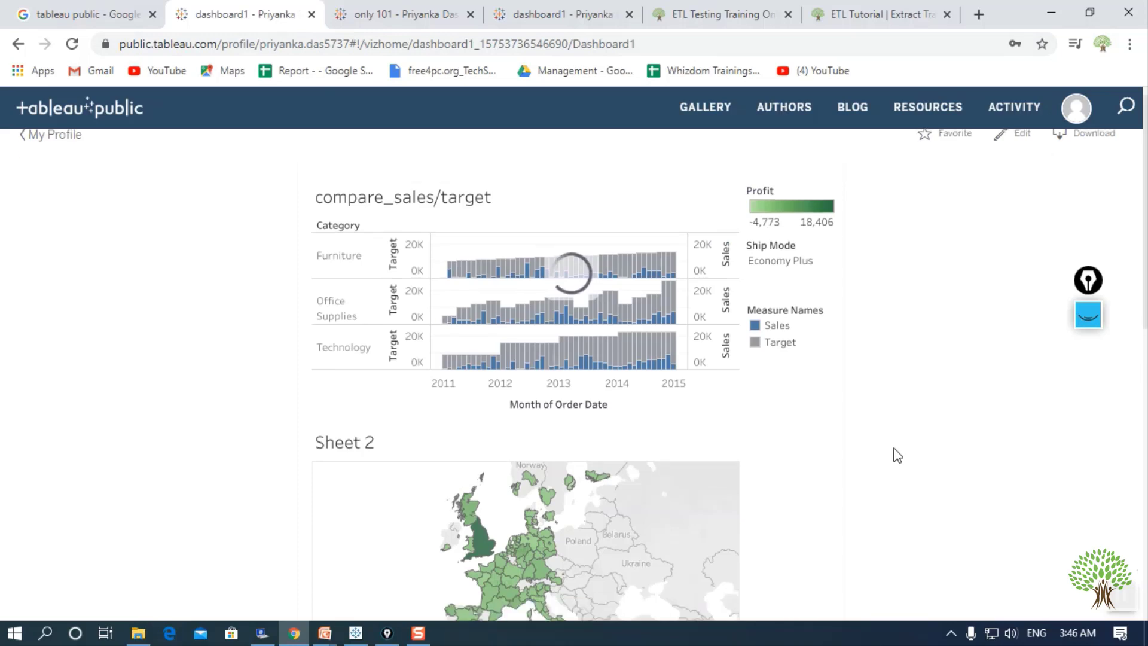
scroll(887, 464, "up", 6)
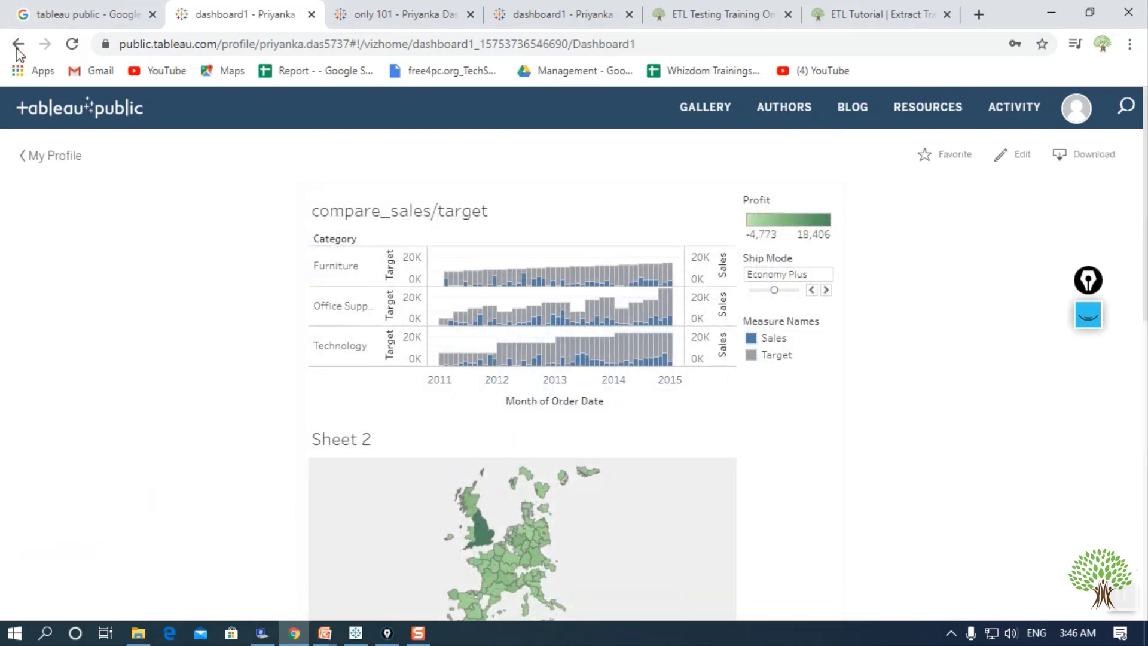
left_click(18, 44)
Step: Examine the compare_sales/target chart and the Sheet 2 map in the separately opened dashboard1 viz
left_click(524, 18)
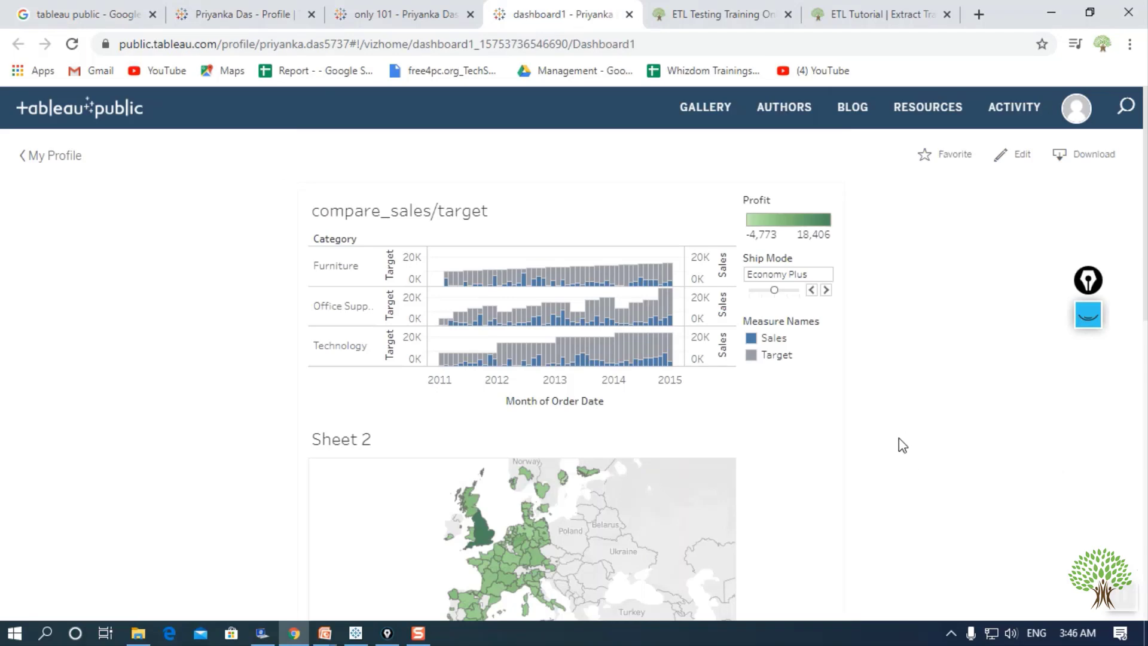
scroll(898, 438, "down", 4)
scroll(897, 438, "up", 4)
scroll(894, 436, "down", 1)
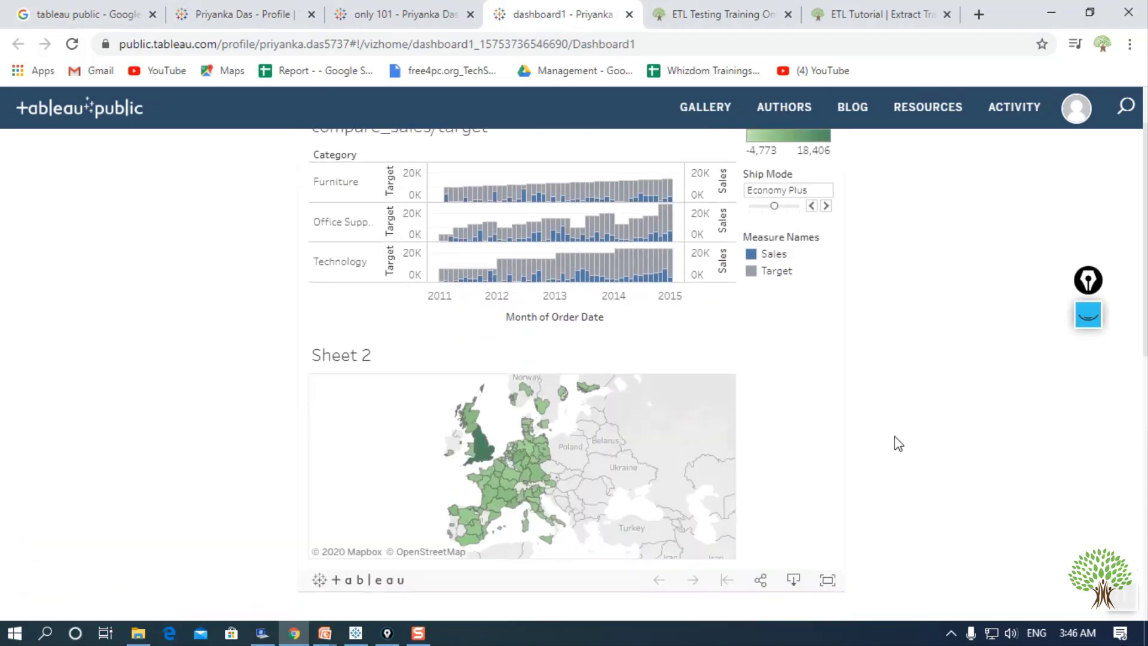
scroll(897, 443, "up", 1)
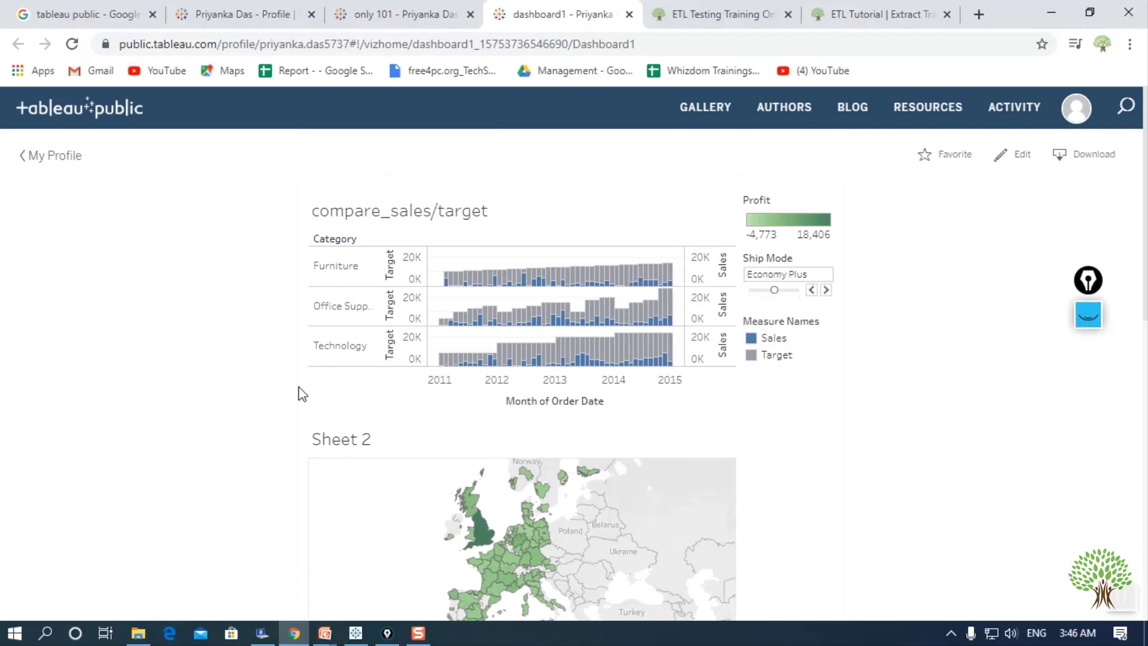
scroll(898, 470, "down", 4)
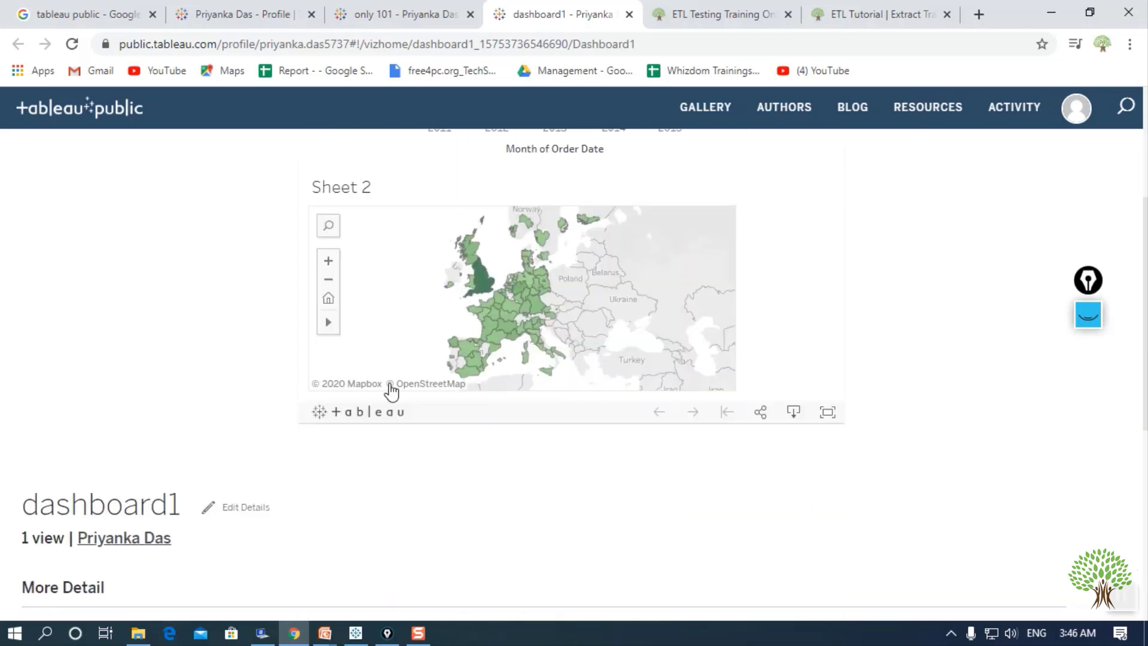
scroll(632, 359, "up", 4)
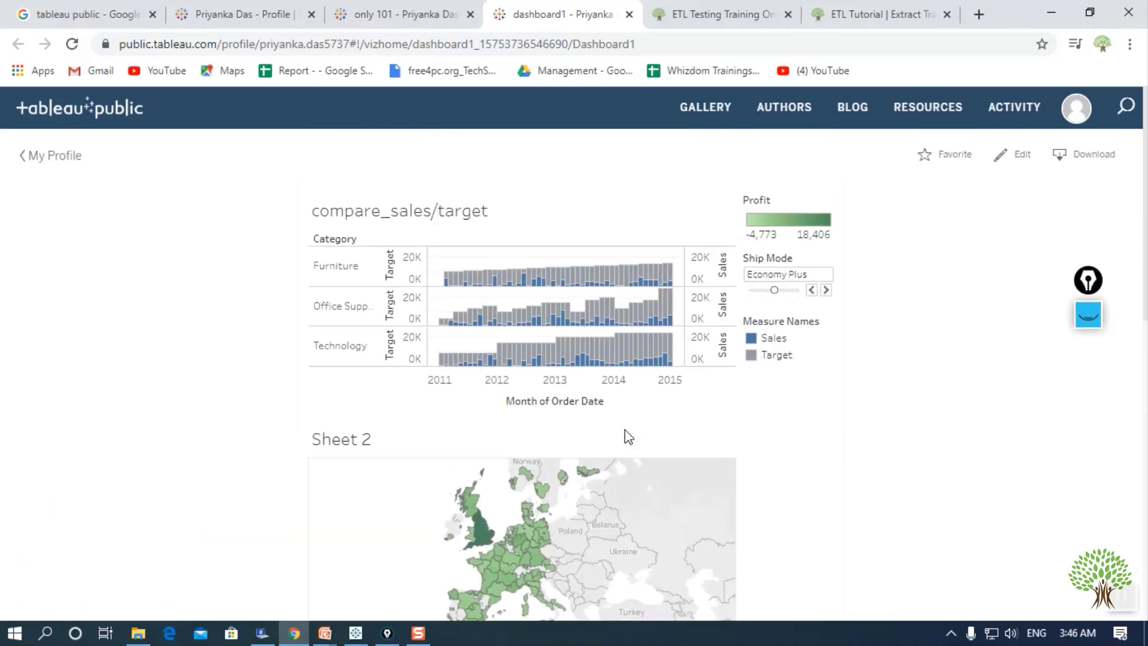
scroll(622, 436, "down", 4)
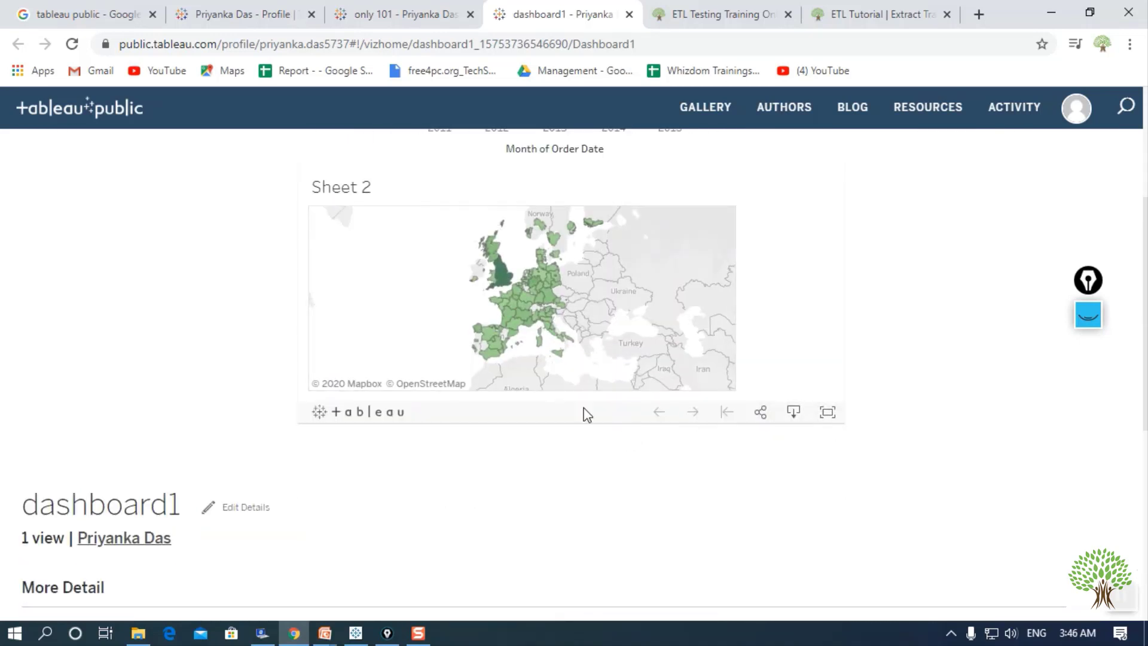
Step: Mark the download option below the dashboard with the annotation pen, and collapse the annotation toolbar
left_click(793, 411)
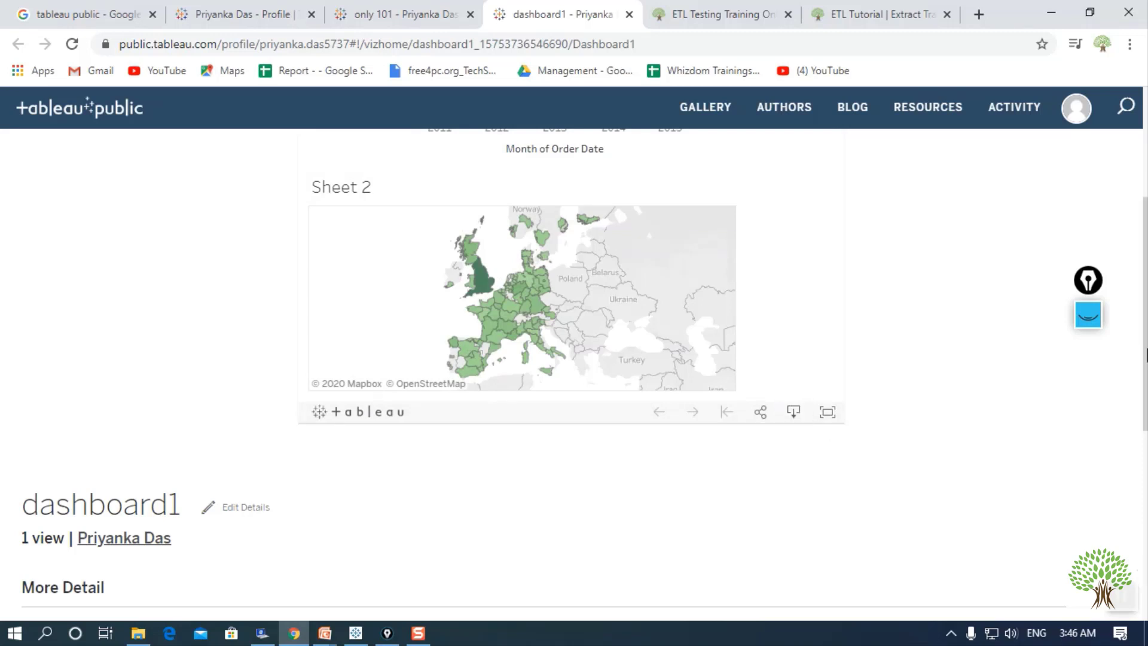
left_click(1088, 316)
left_click(1088, 366)
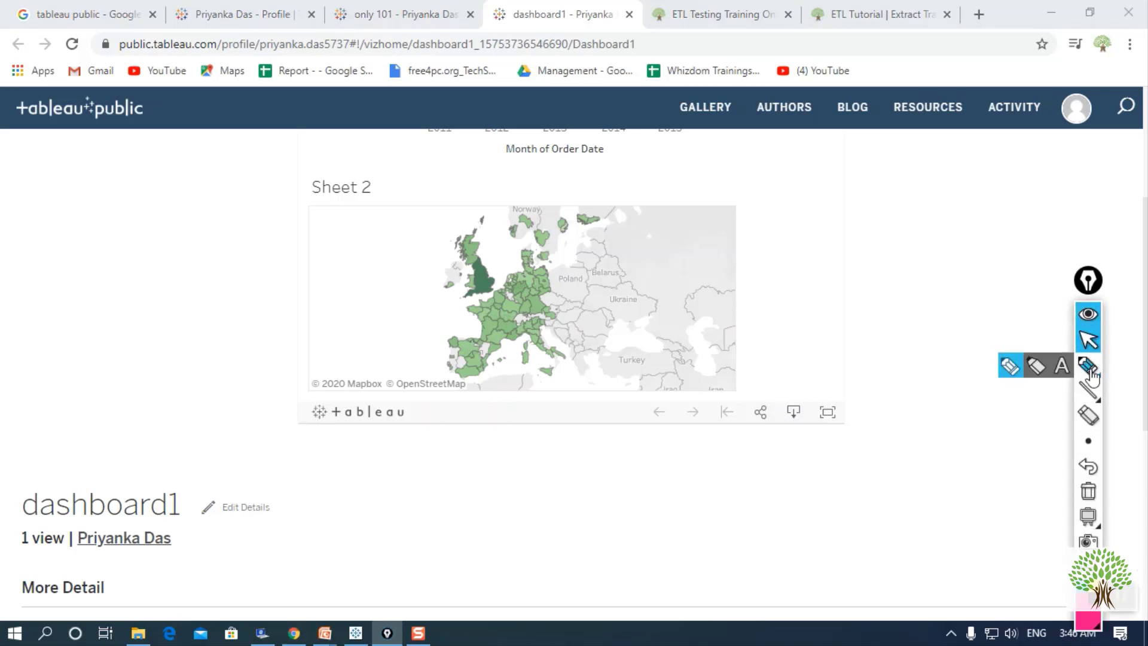
left_click_drag(788, 423, 802, 420)
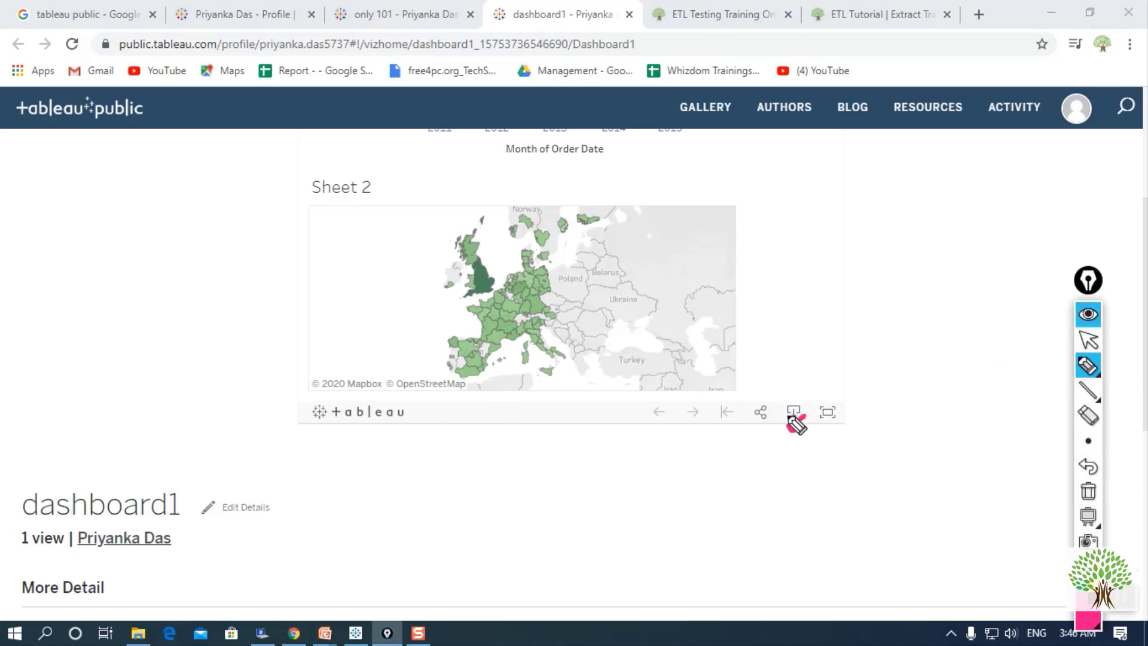
left_click(1087, 313)
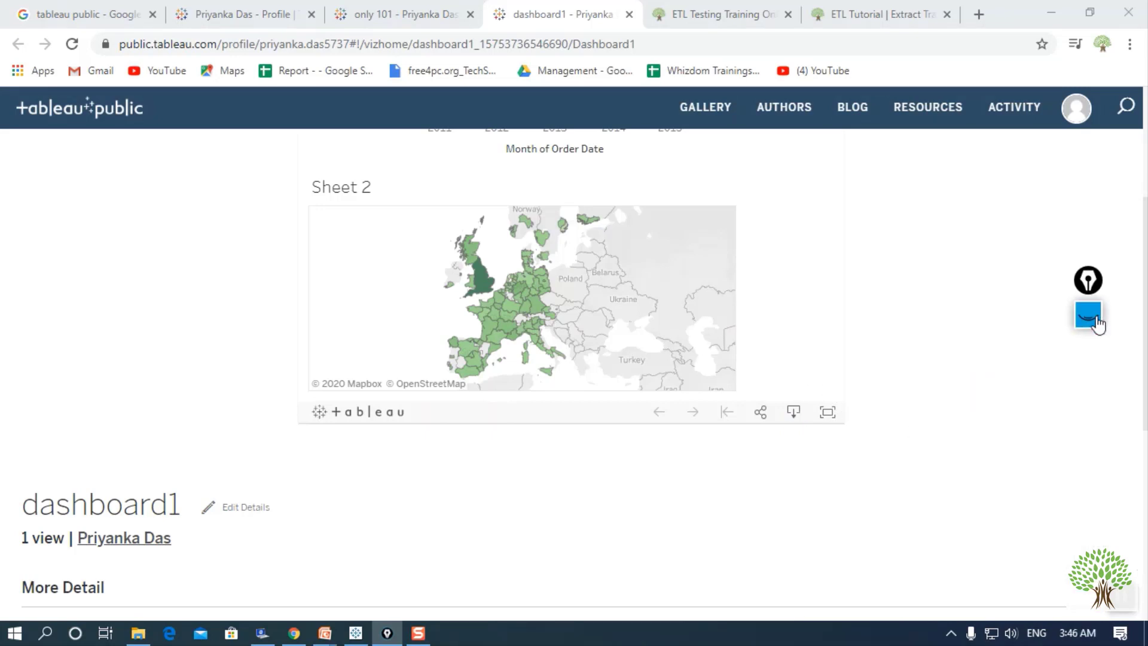
Step: Open the sharing options of dashboard1, select its share link, and close them
left_click(760, 418)
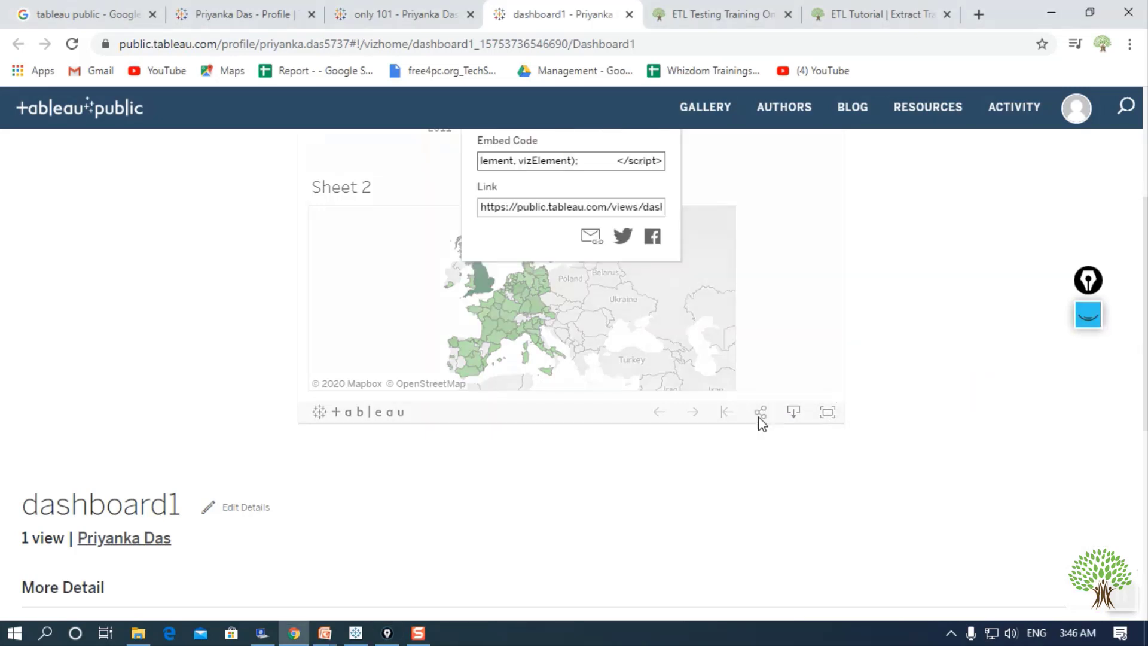
scroll(785, 357, "up", 3)
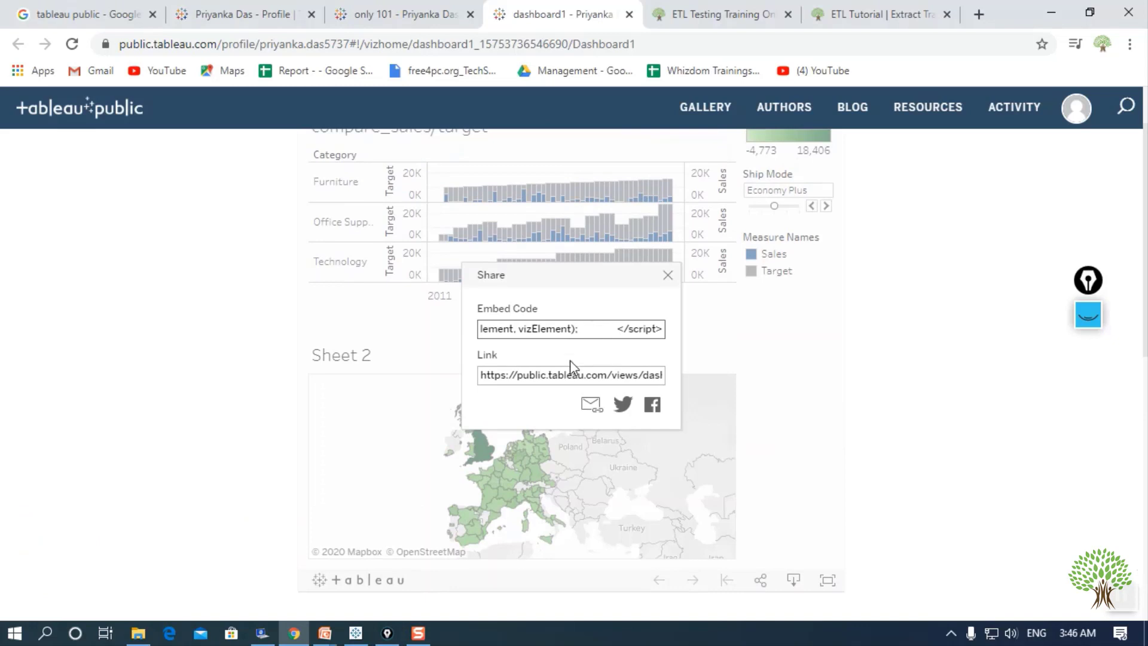
left_click(484, 373)
left_click_drag(506, 374, 714, 382)
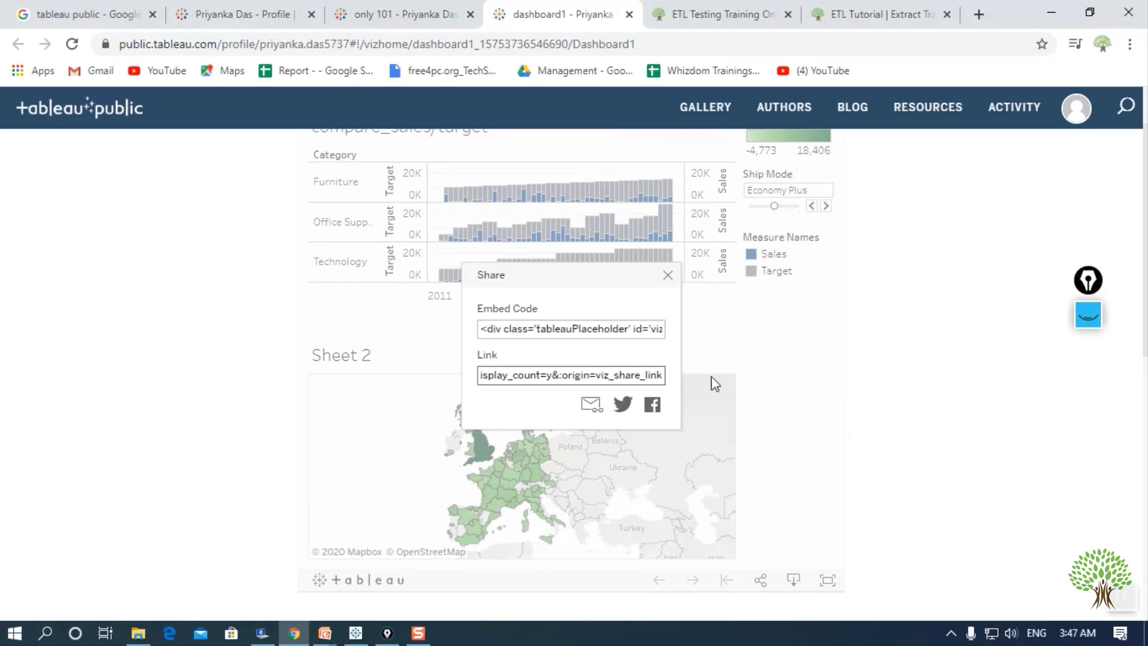
left_click(879, 367)
left_click(667, 276)
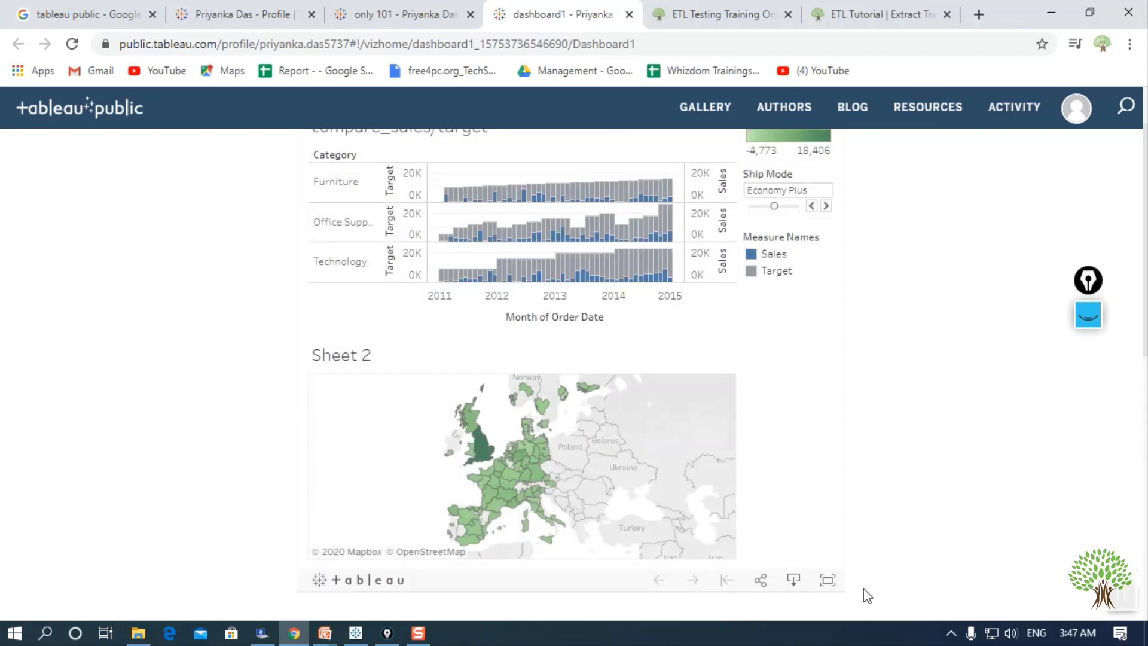
Step: Switch to Presentation1 in PowerPoint, highlight the "Robust security" bullet on the features slide, and clear the selection
scroll(579, 408, "up", 2)
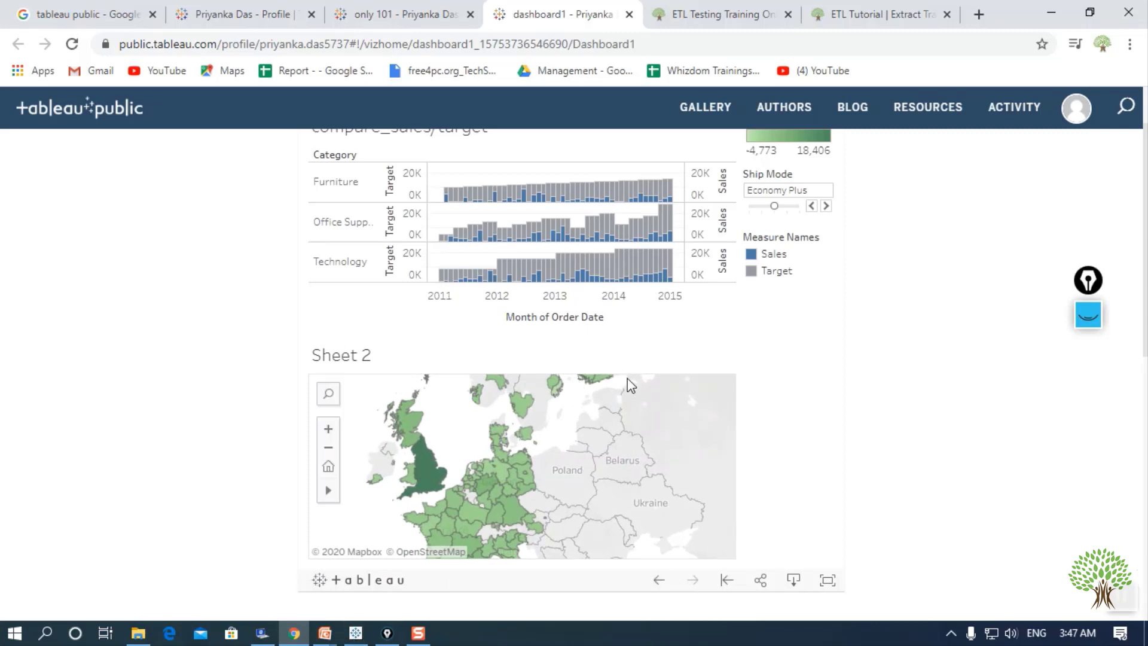
left_click(325, 632)
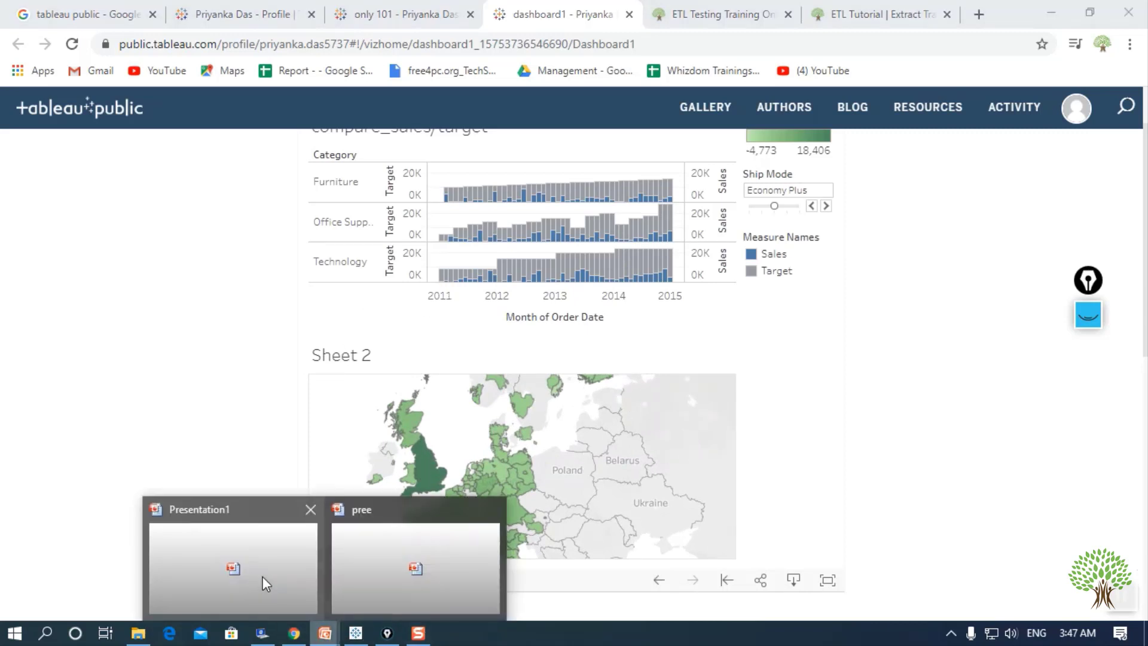
left_click(260, 583)
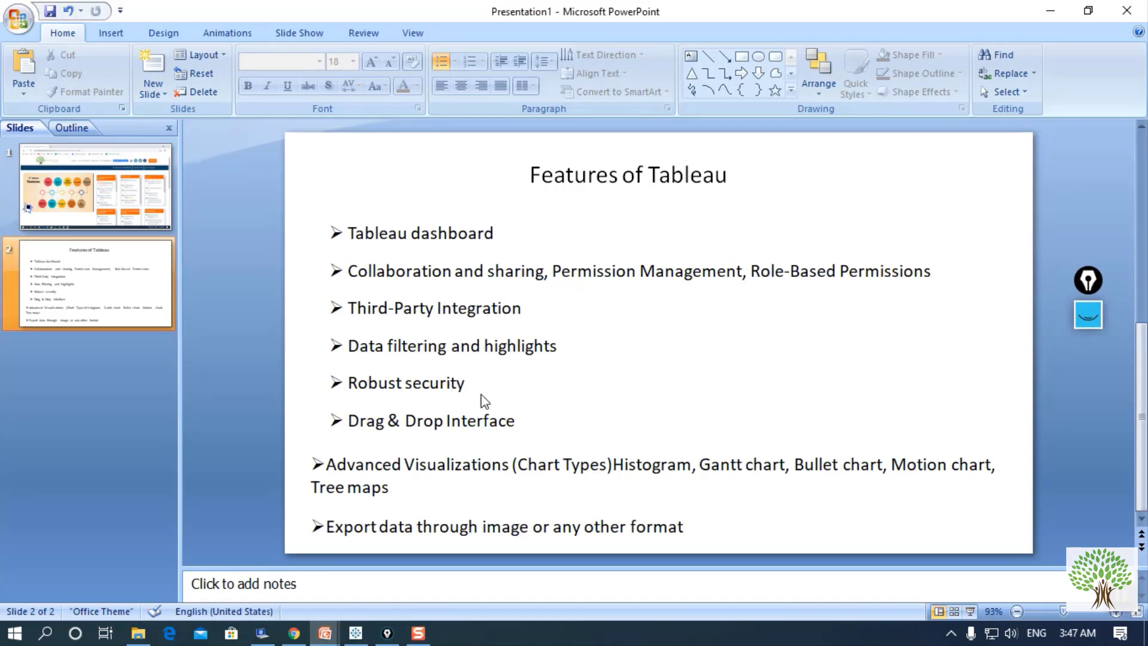
left_click_drag(471, 385, 336, 385)
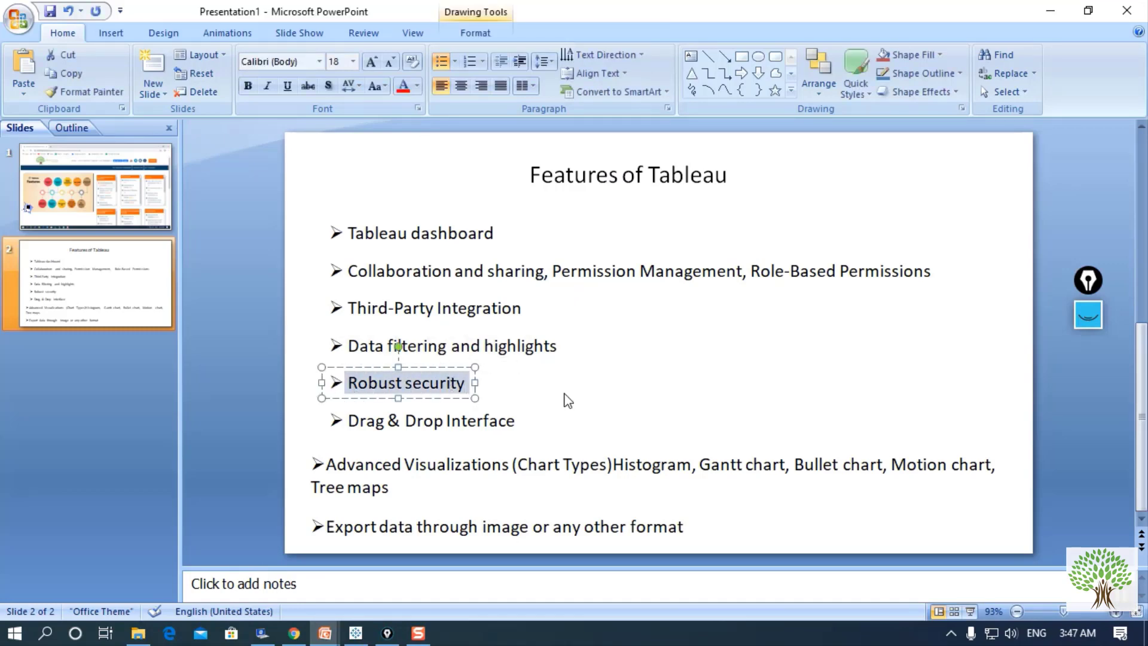
left_click(568, 400)
Step: Check on the Tableau Public profile in Chrome which vizzes are visible or hidden, and return to Presentation1 in PowerPoint
left_click(355, 632)
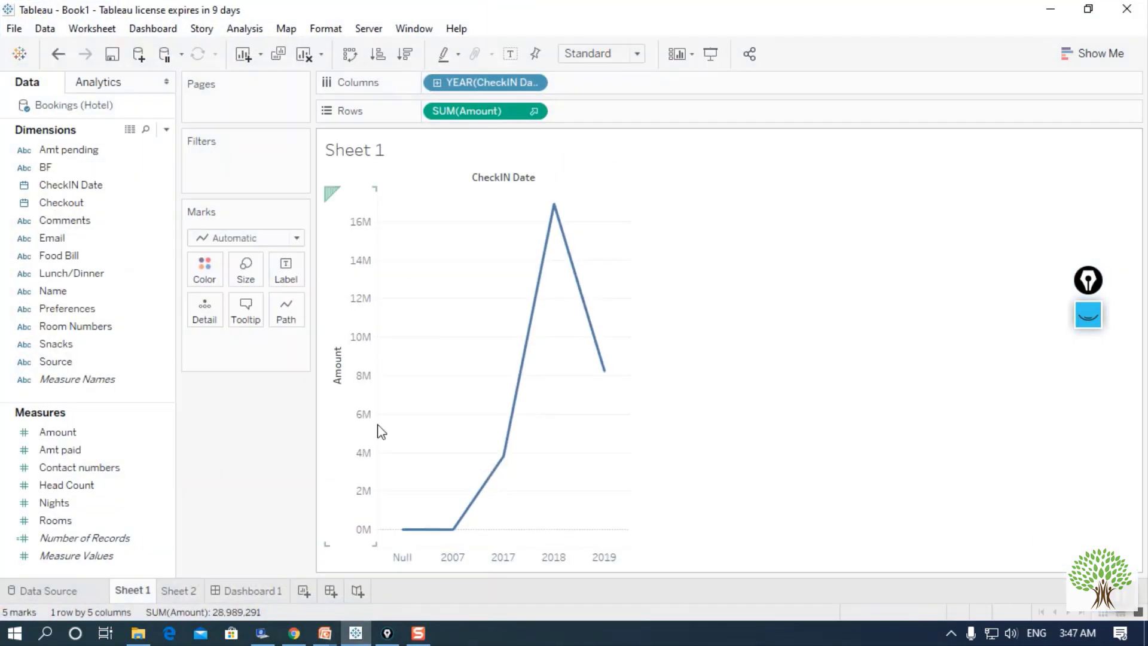
left_click(293, 632)
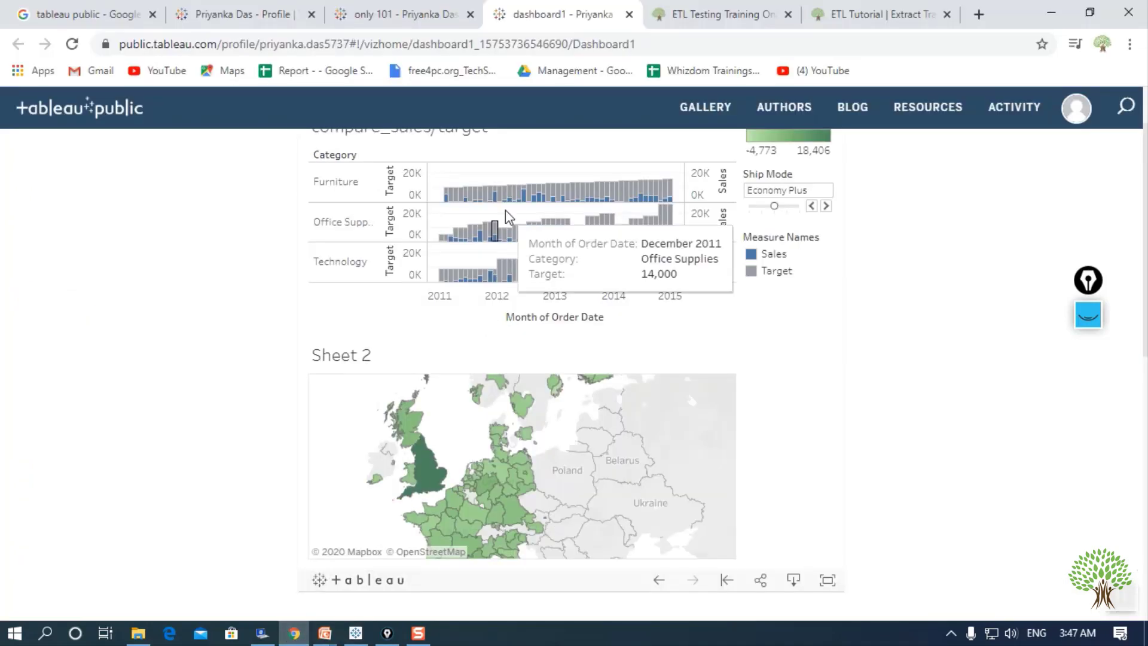
left_click(238, 16)
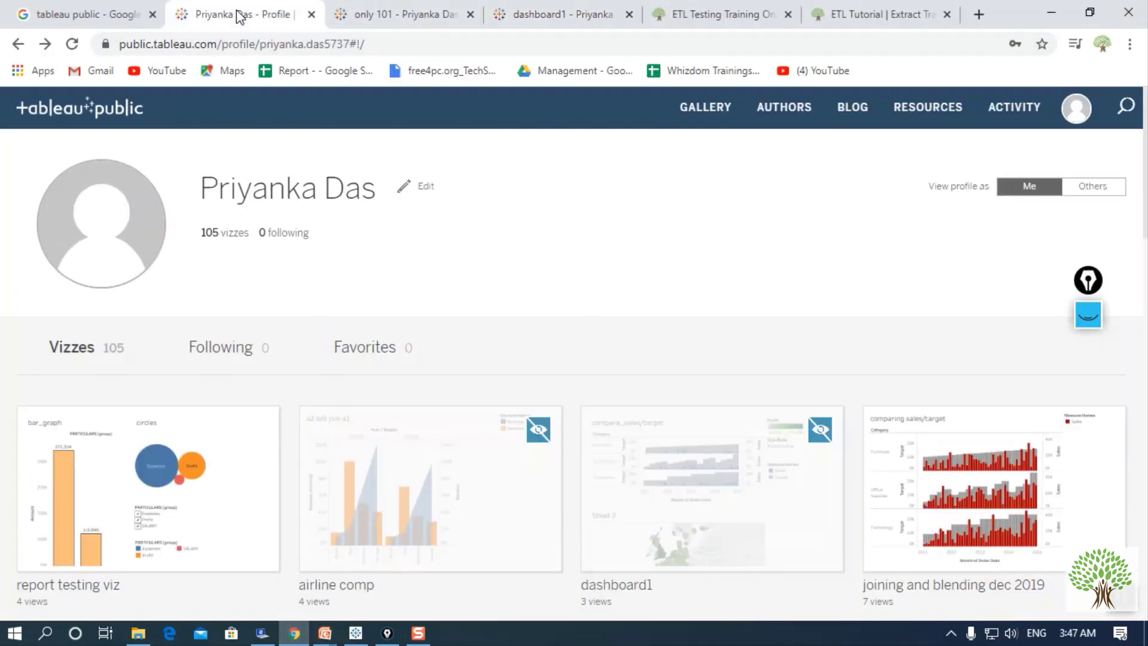
mouse_move(174, 450)
scroll(632, 436, "down", 2)
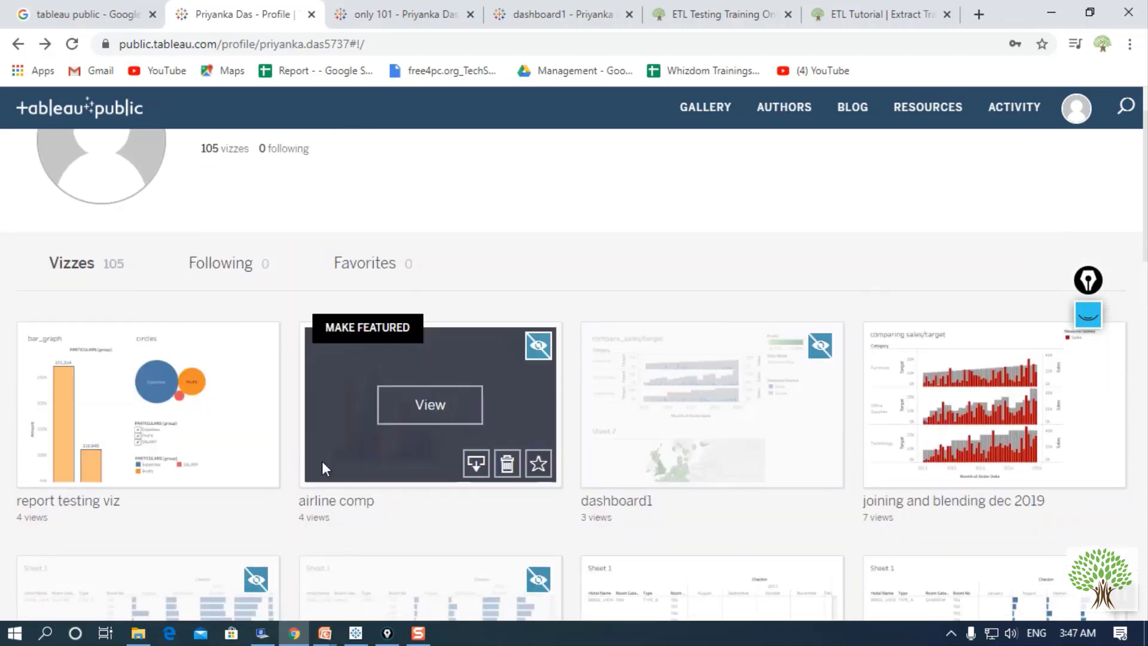
scroll(418, 406, "down", 5)
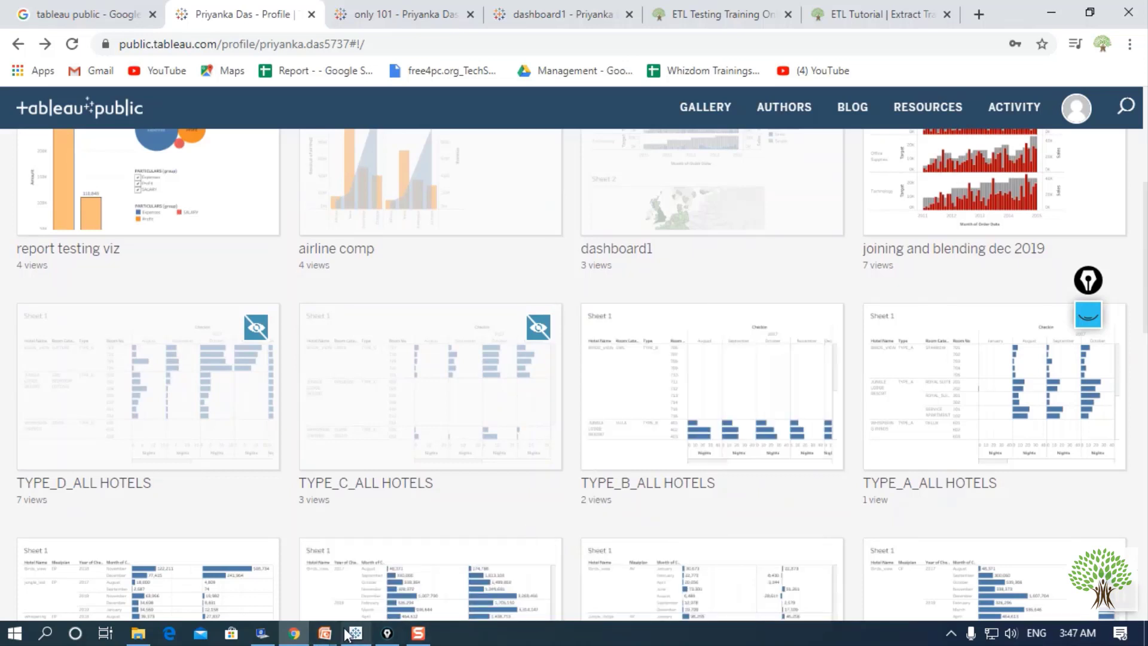
mouse_move(320, 635)
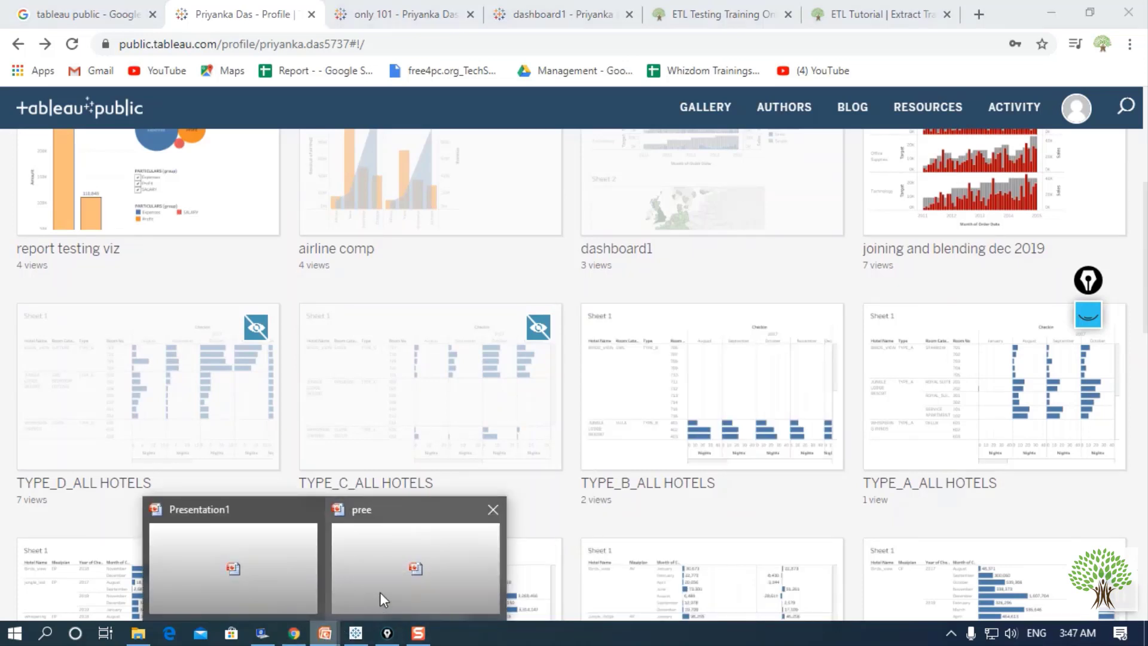
left_click(236, 580)
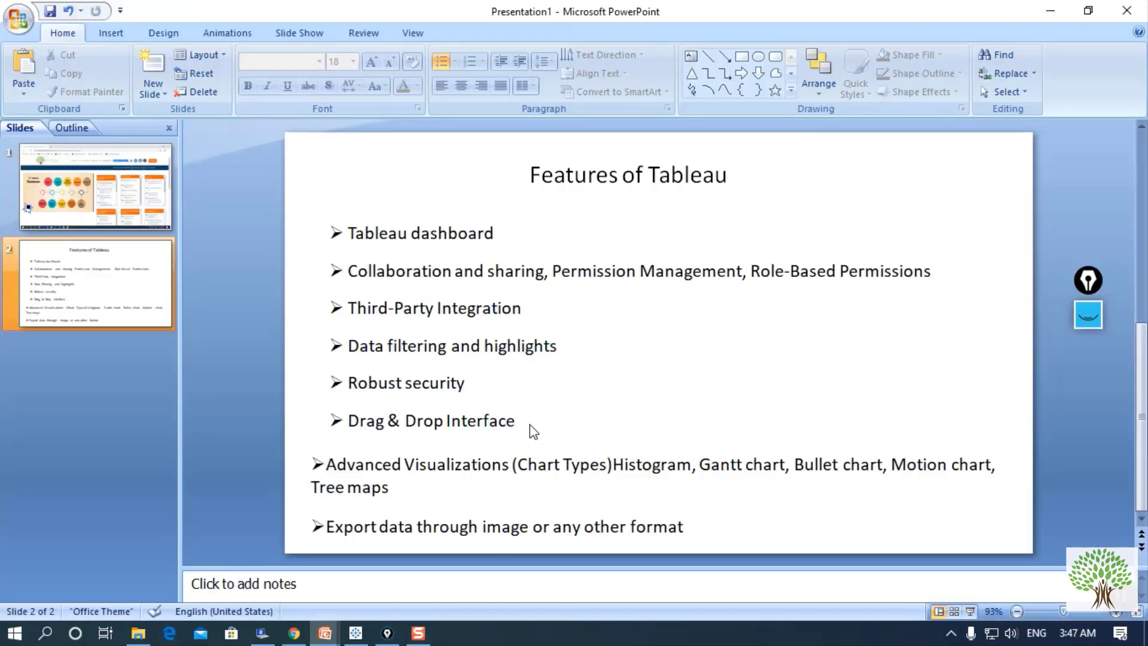
Step: Switch to Tableau and remove the CheckIN Date year and the Amount sum from the Sheet 1 view
left_click(355, 632)
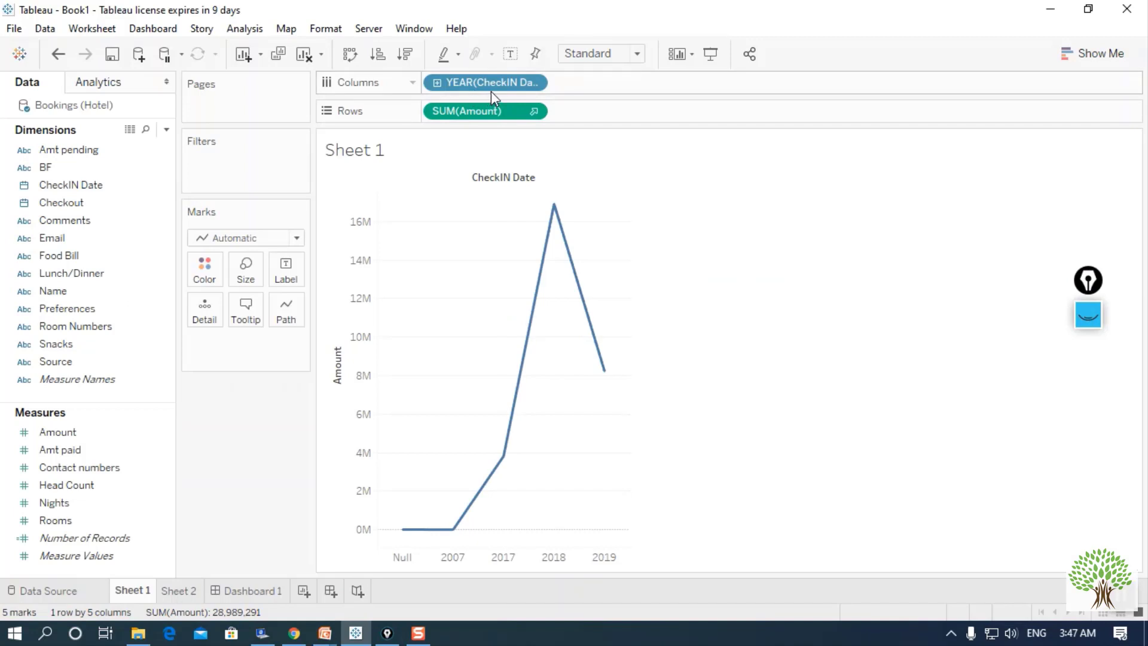
left_click_drag(487, 83, 59, 213)
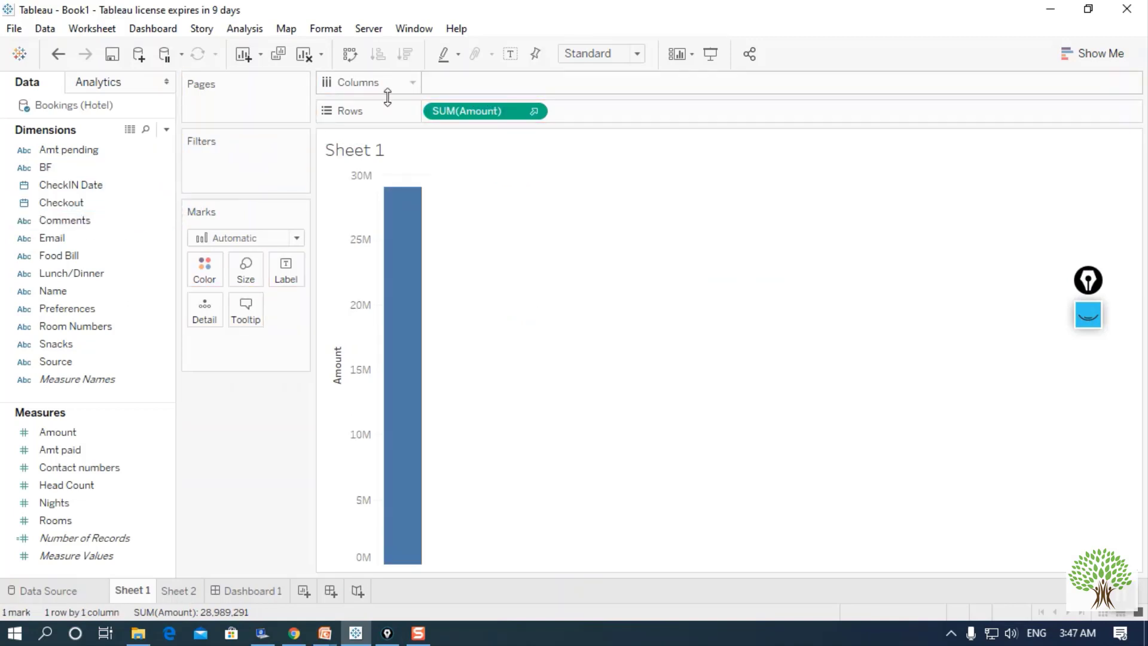
left_click_drag(446, 112, 48, 260)
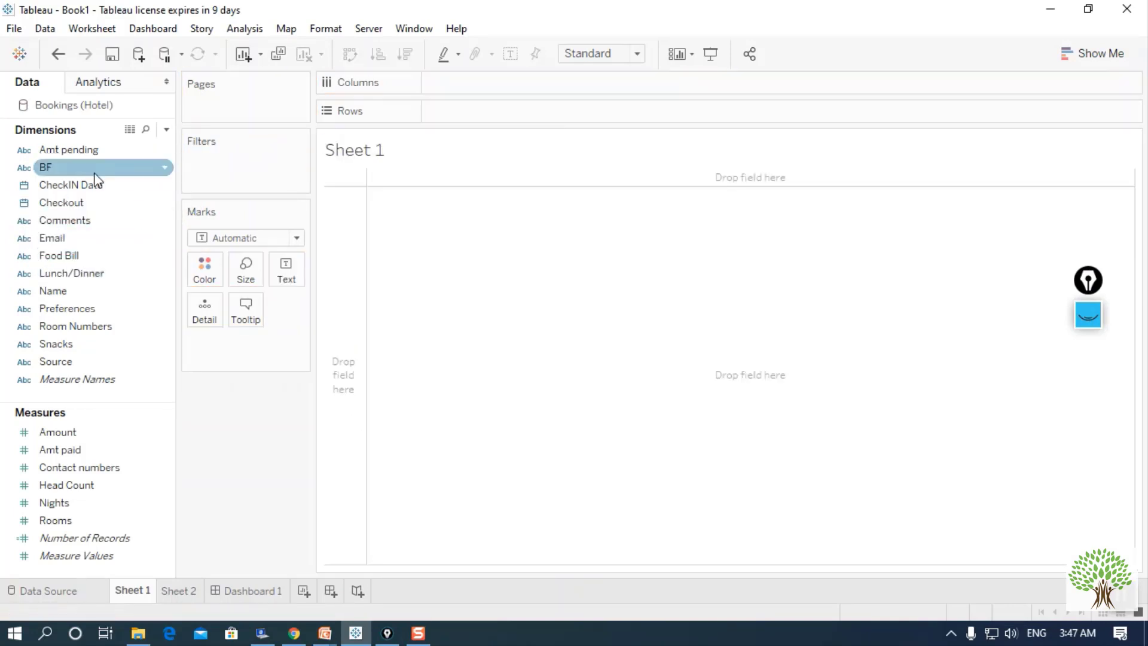
Step: Chart Amount by CheckIN Date year on Sheet 1, with CheckIN Date in the columns and Amount in the rows
left_click_drag(71, 185, 508, 87)
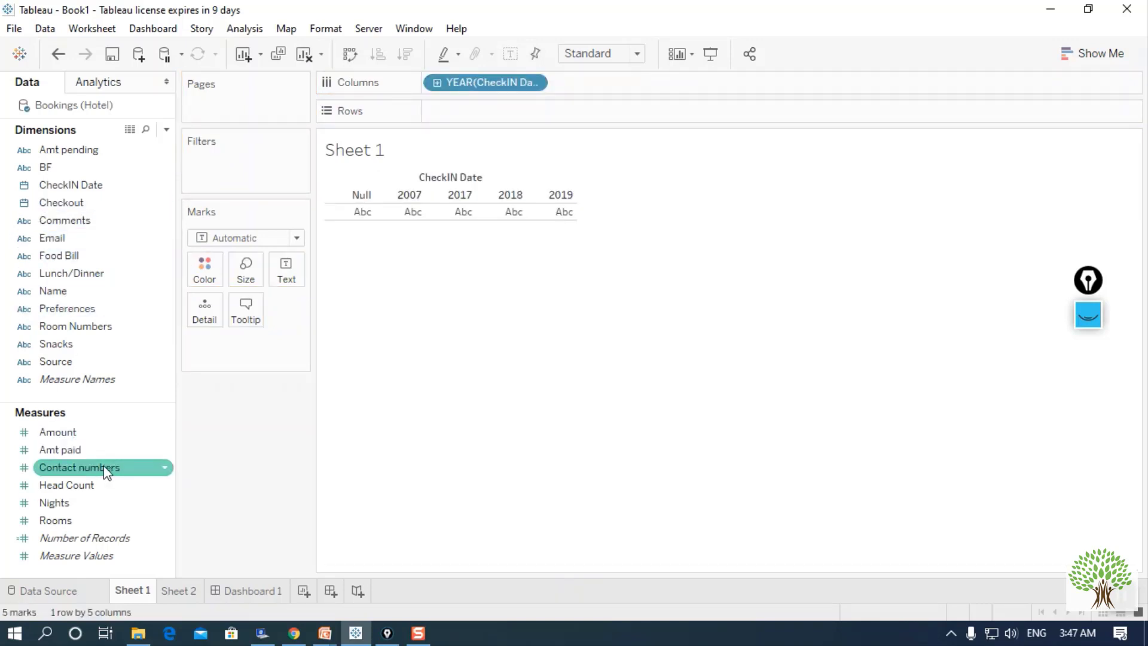
left_click_drag(78, 433, 479, 116)
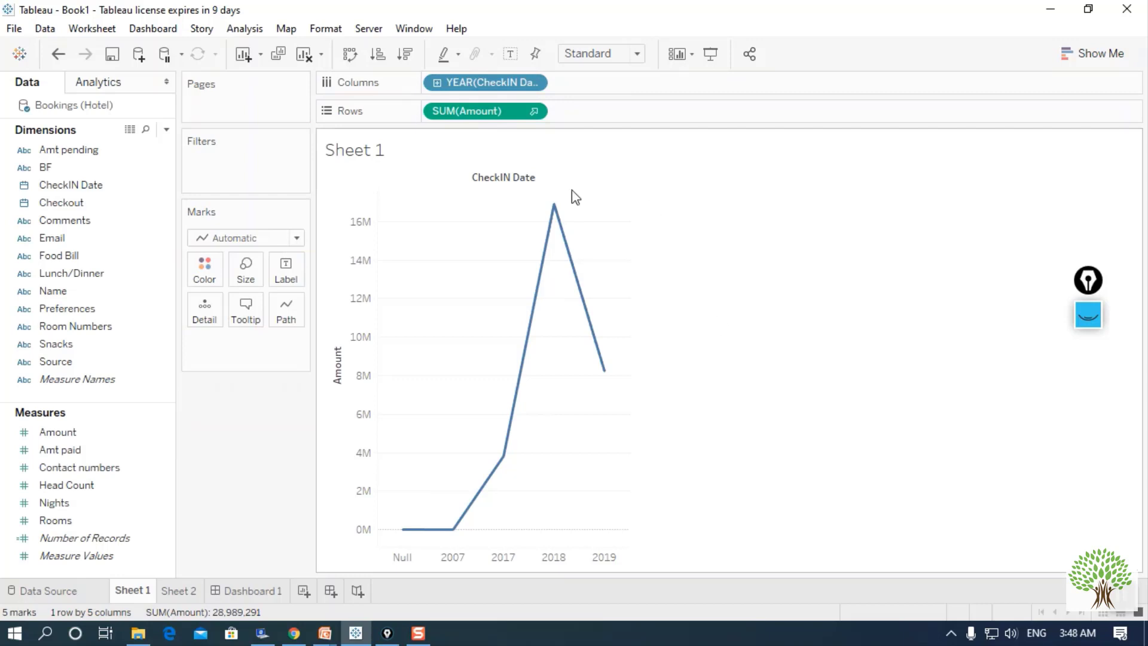
left_click(54, 150)
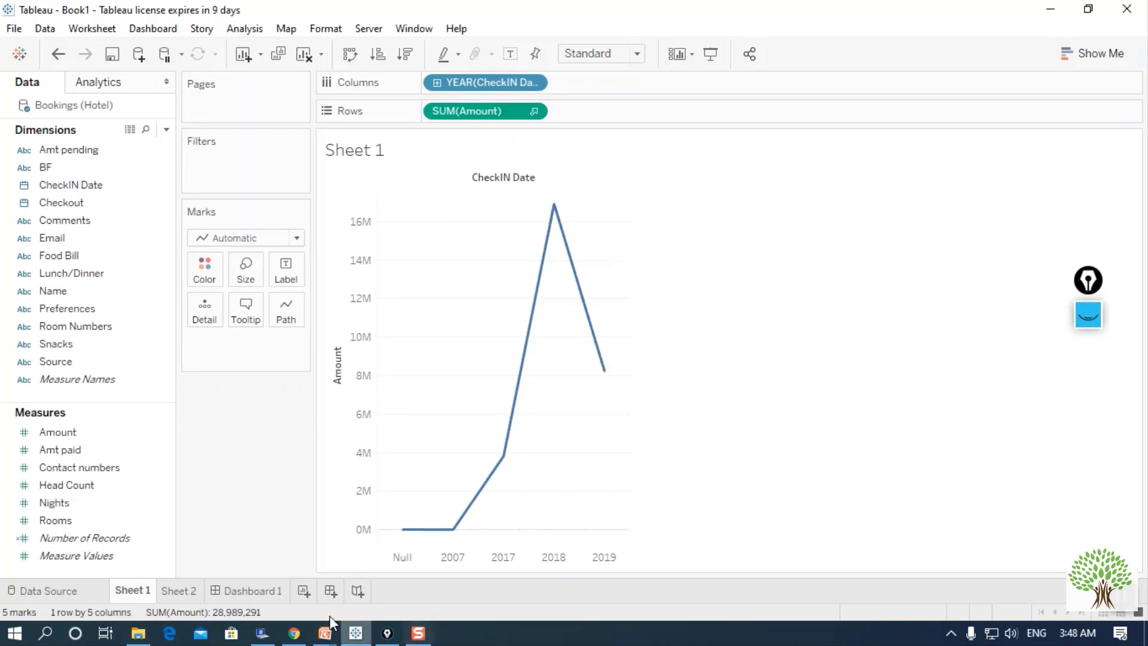
Step: Switch to Presentation1 in PowerPoint, highlight the "Advanced Visualizations" bullet on the features slide, and clear the selection
left_click(324, 632)
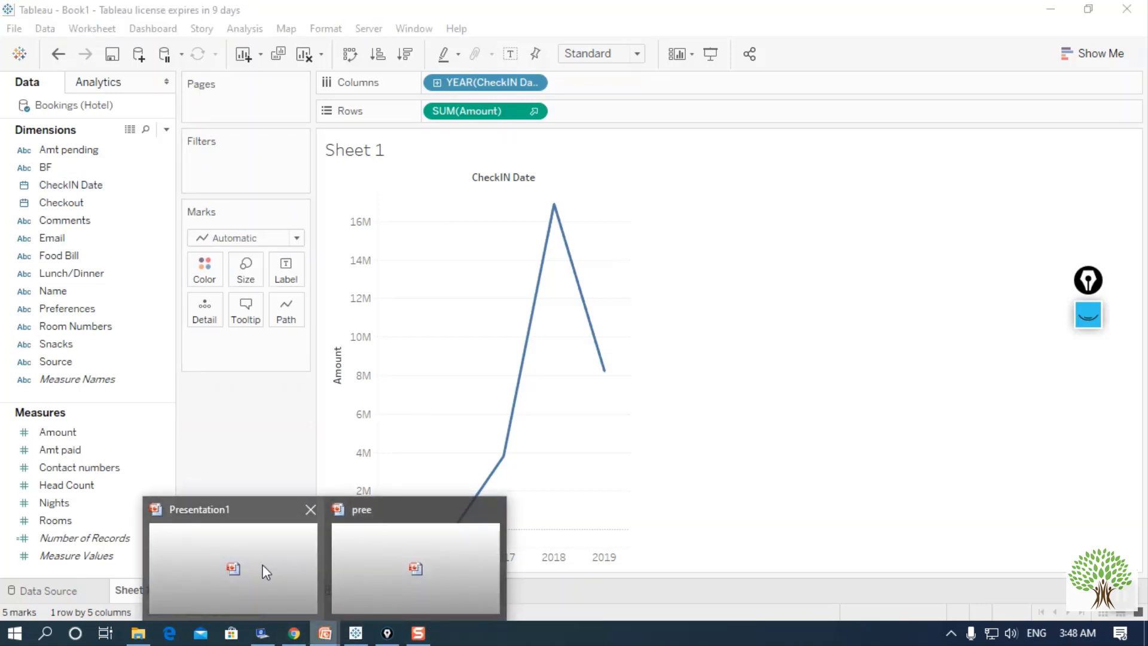
left_click(265, 570)
left_click(389, 482)
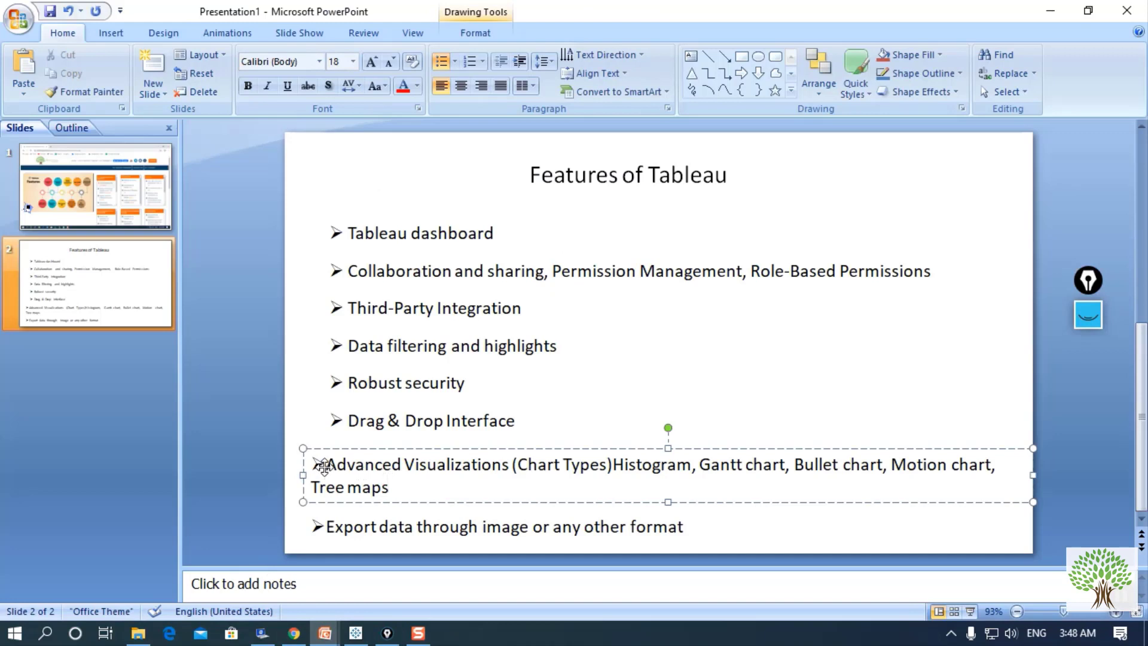
left_click_drag(328, 465, 421, 479)
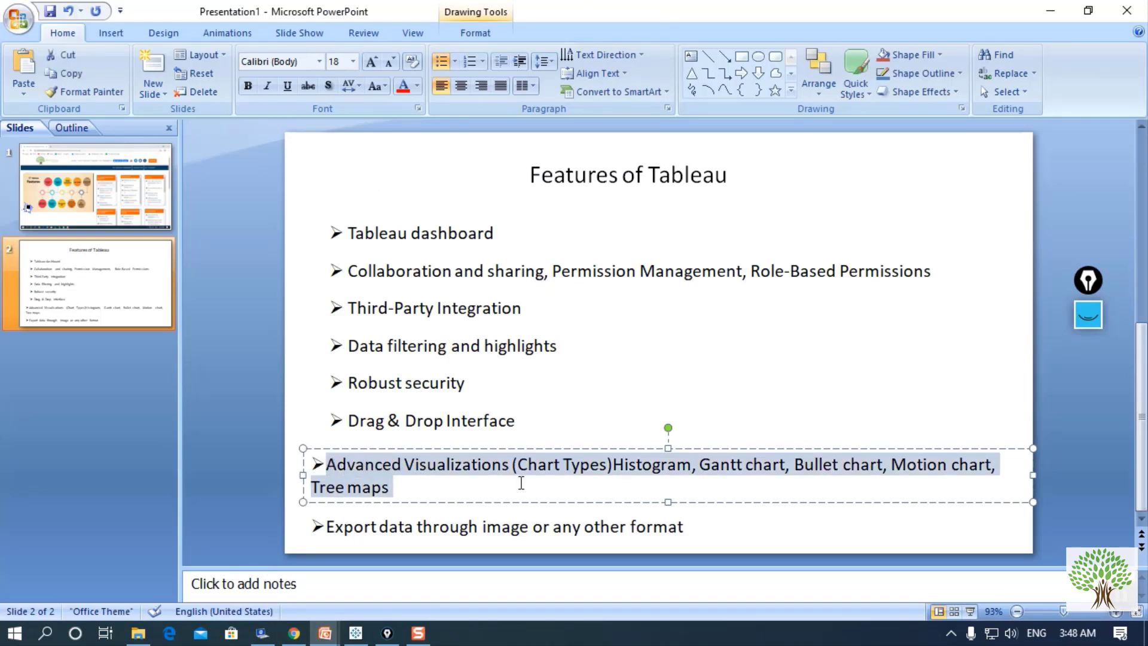
left_click(522, 482)
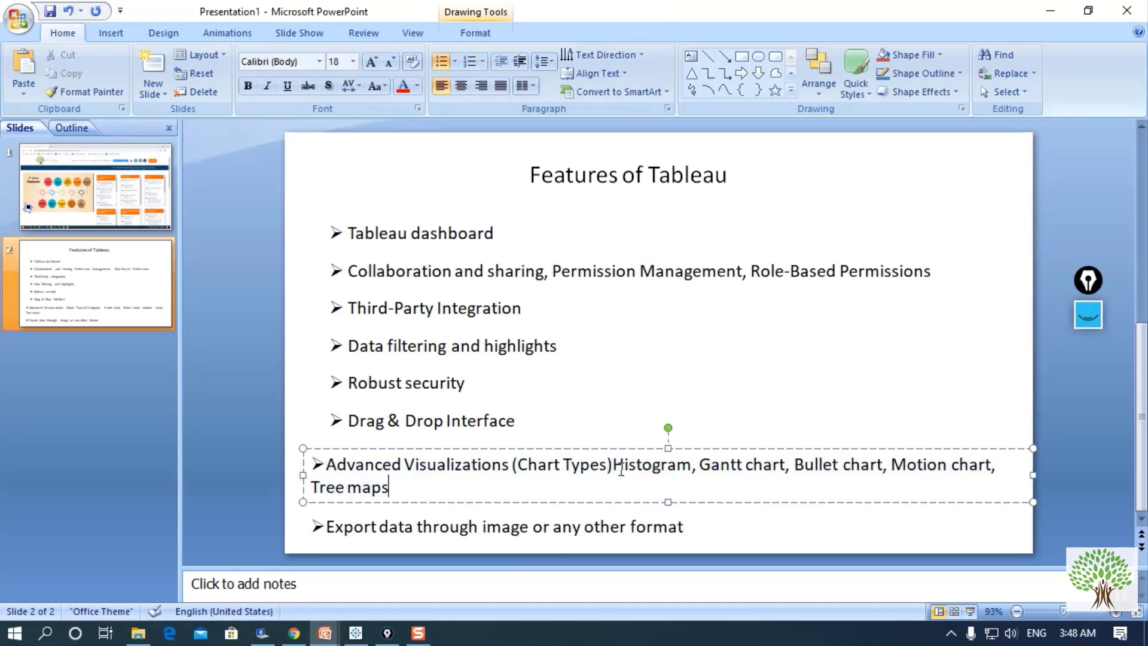
left_click_drag(621, 469, 521, 467)
left_click(741, 470)
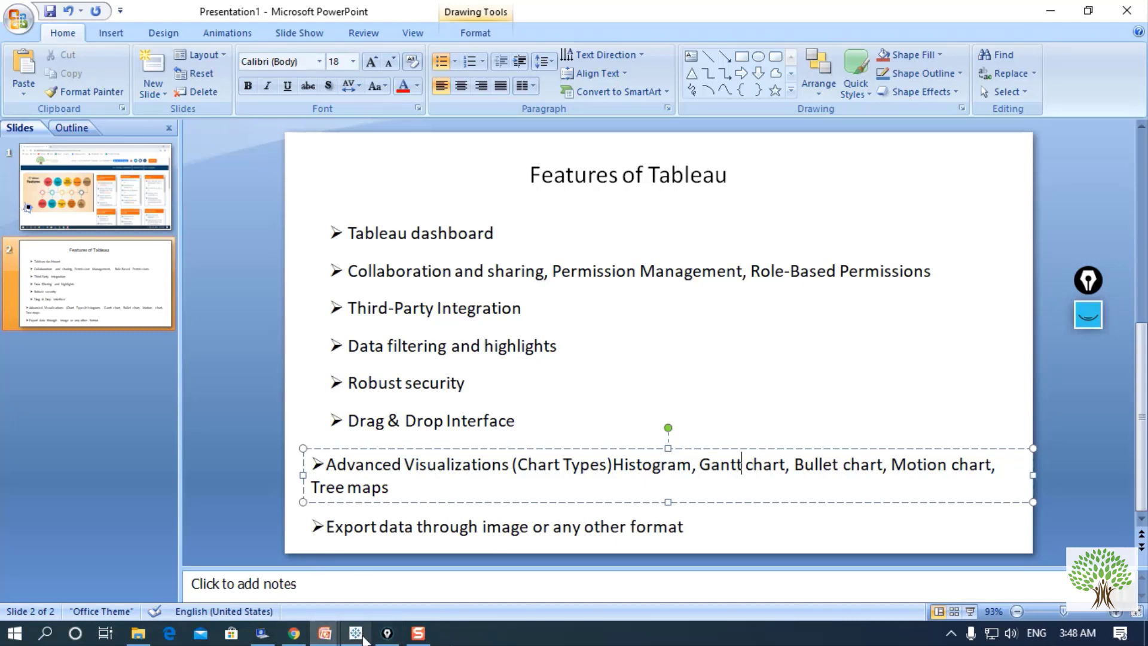
Step: Switch to Tableau and use Show Me to change the Sheet 1 line chart to a continuous area chart
left_click(355, 633)
left_click(1093, 55)
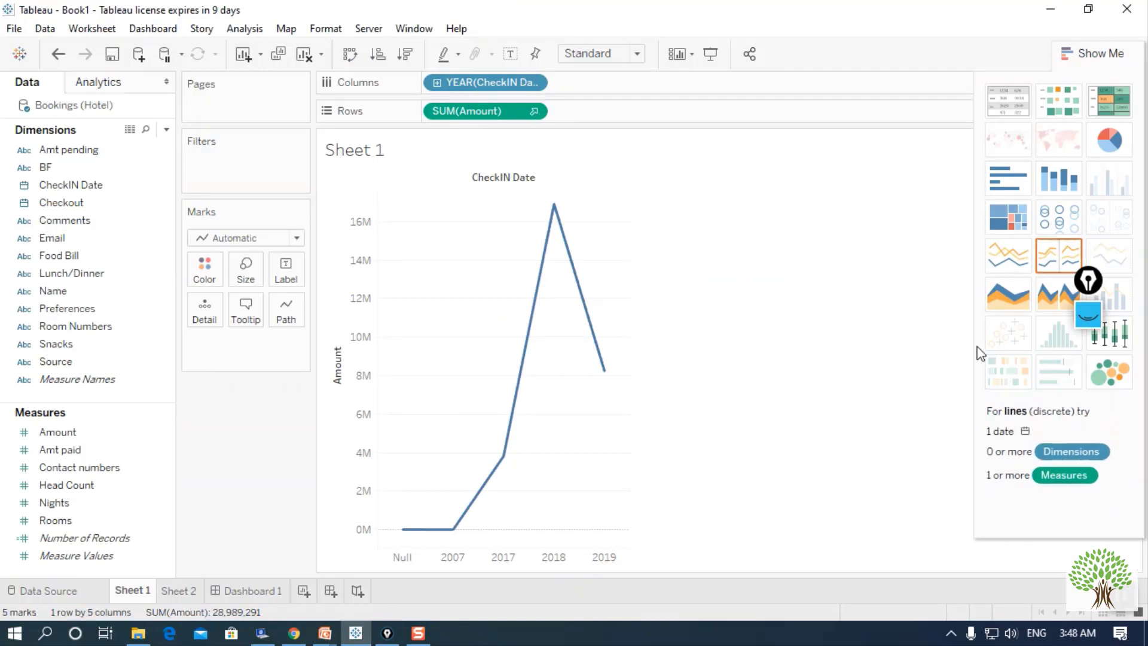
left_click(1079, 288)
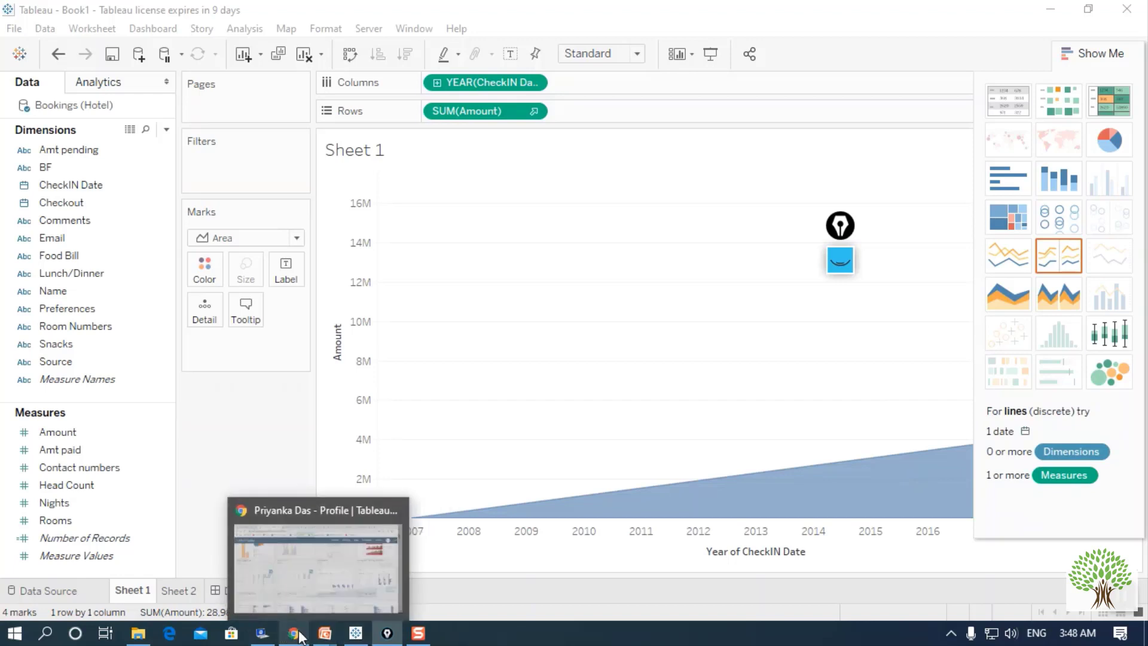
Step: Switch to Presentation1 in PowerPoint, highlight the "Export data through image or any other format" bullet, and clear the text selection
mouse_move(322, 638)
left_click(267, 576)
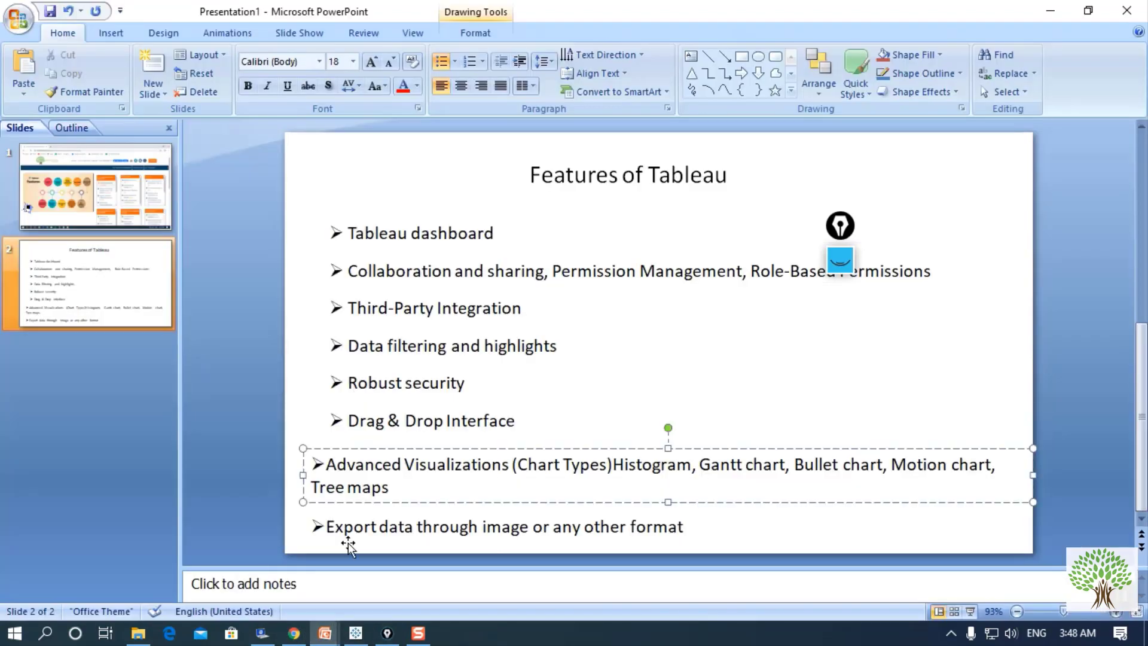
left_click(512, 529)
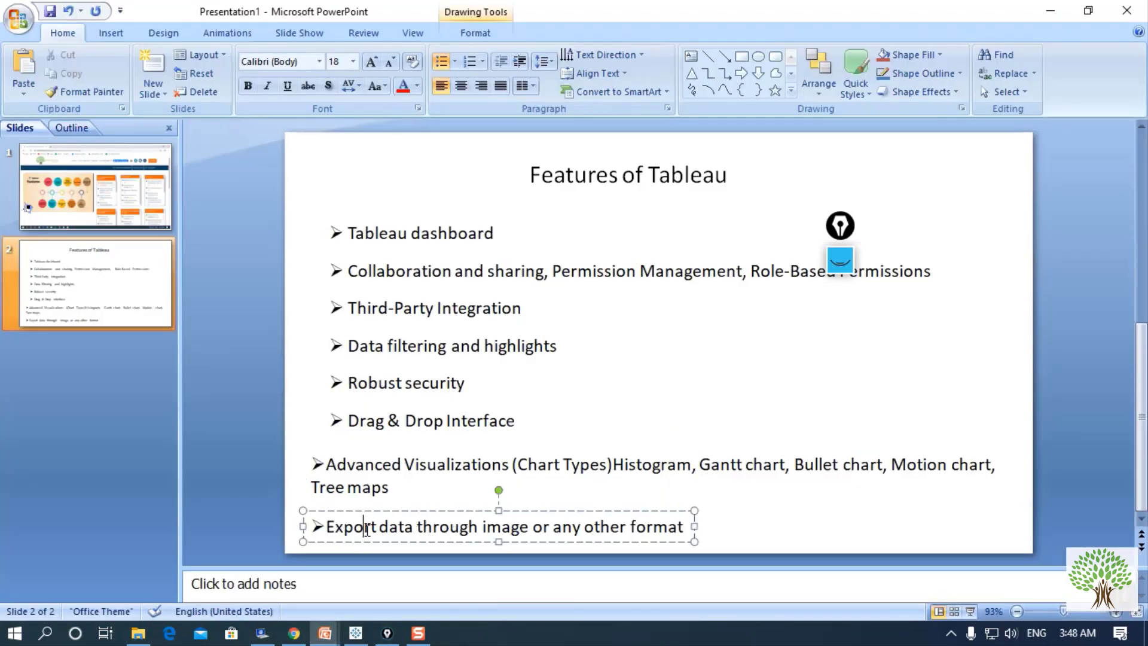
left_click_drag(366, 529, 583, 529)
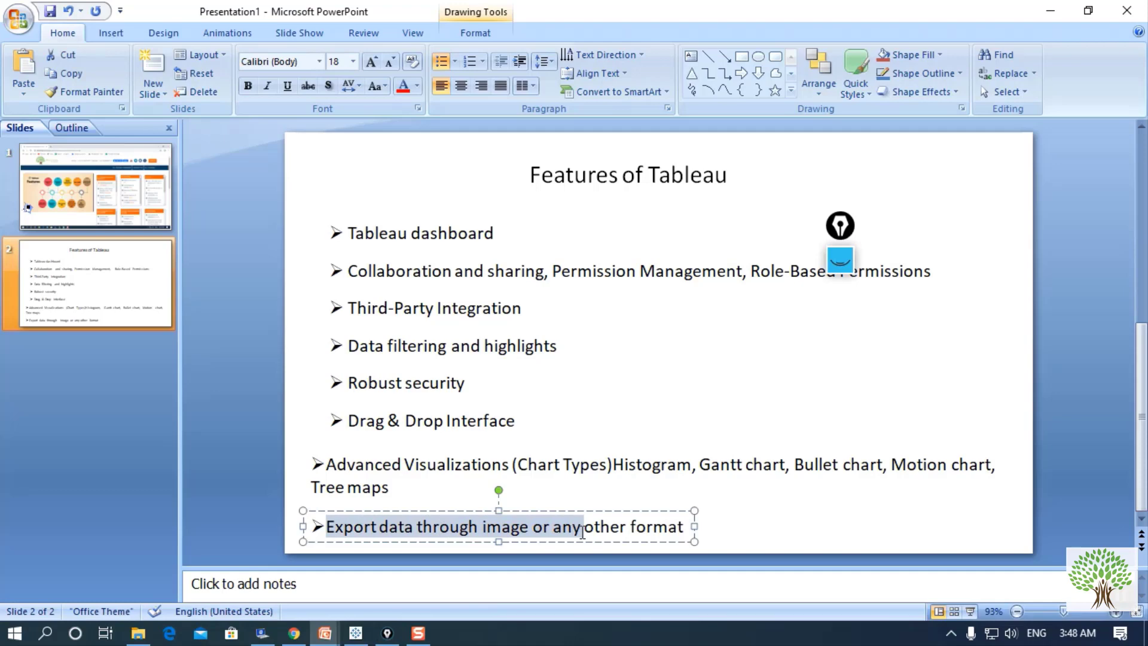
left_click(544, 529)
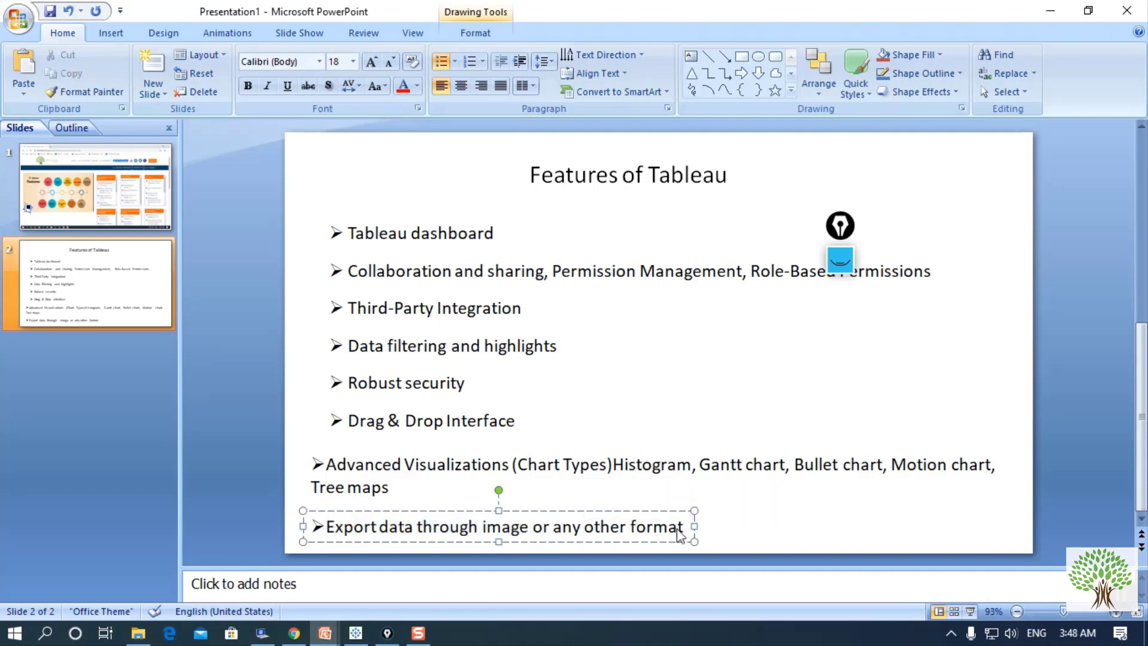
Step: Switch to Tableau, close the Show Me chart choices, and move the floating annotation toolbar near the area chart's 2018 peak
left_click(356, 631)
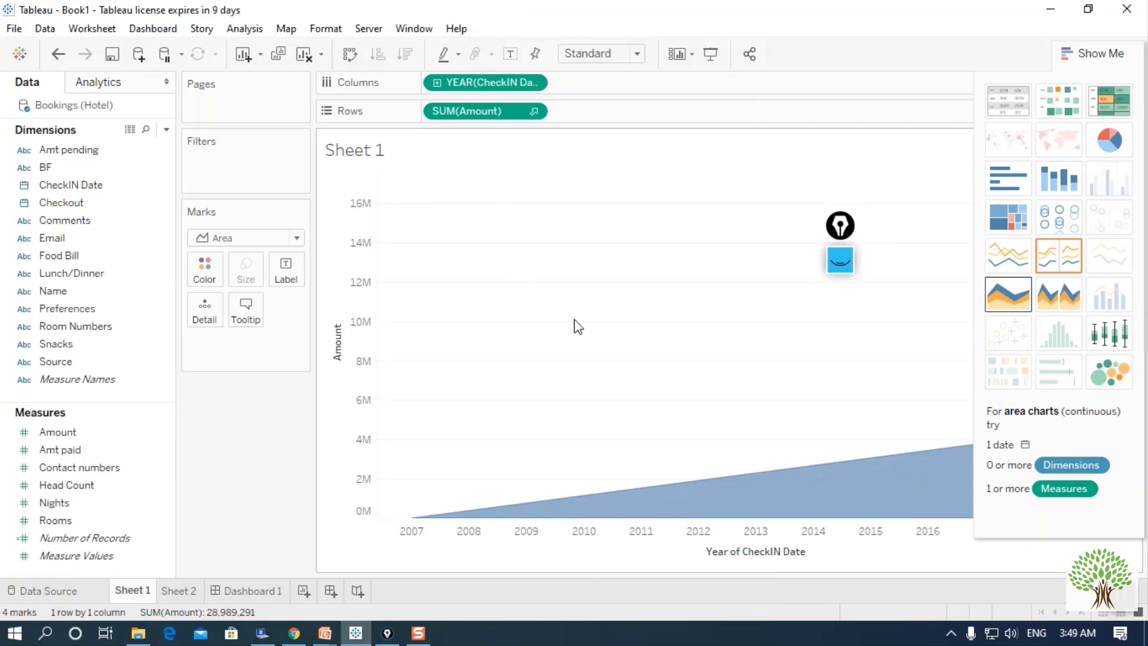
left_click(1070, 54)
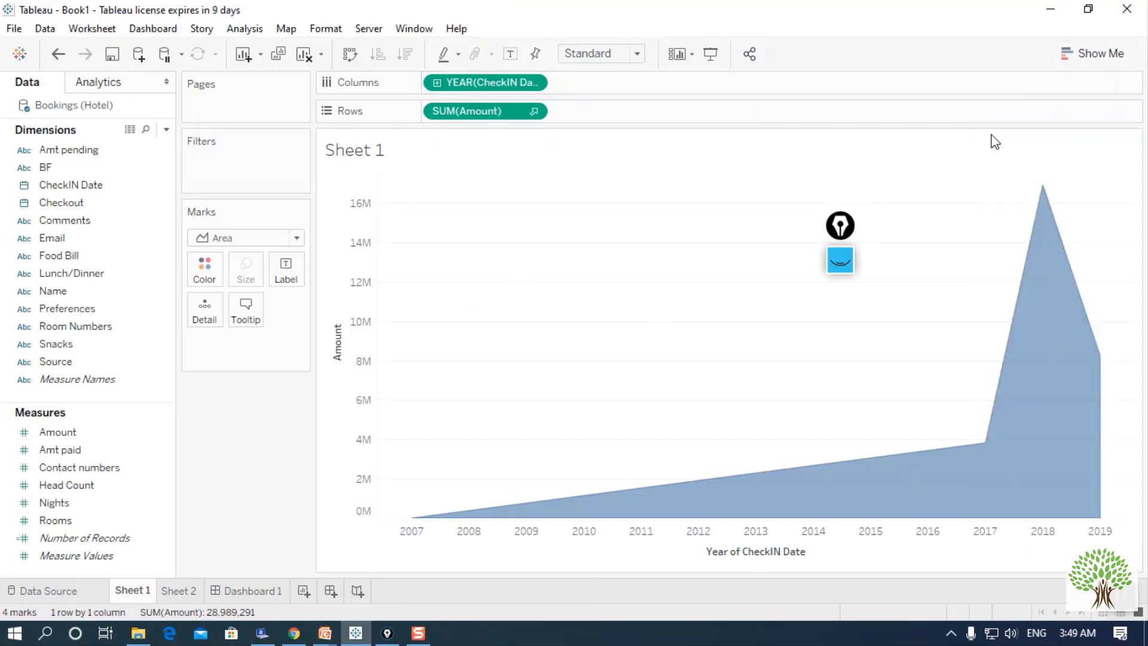
left_click_drag(848, 236, 1051, 167)
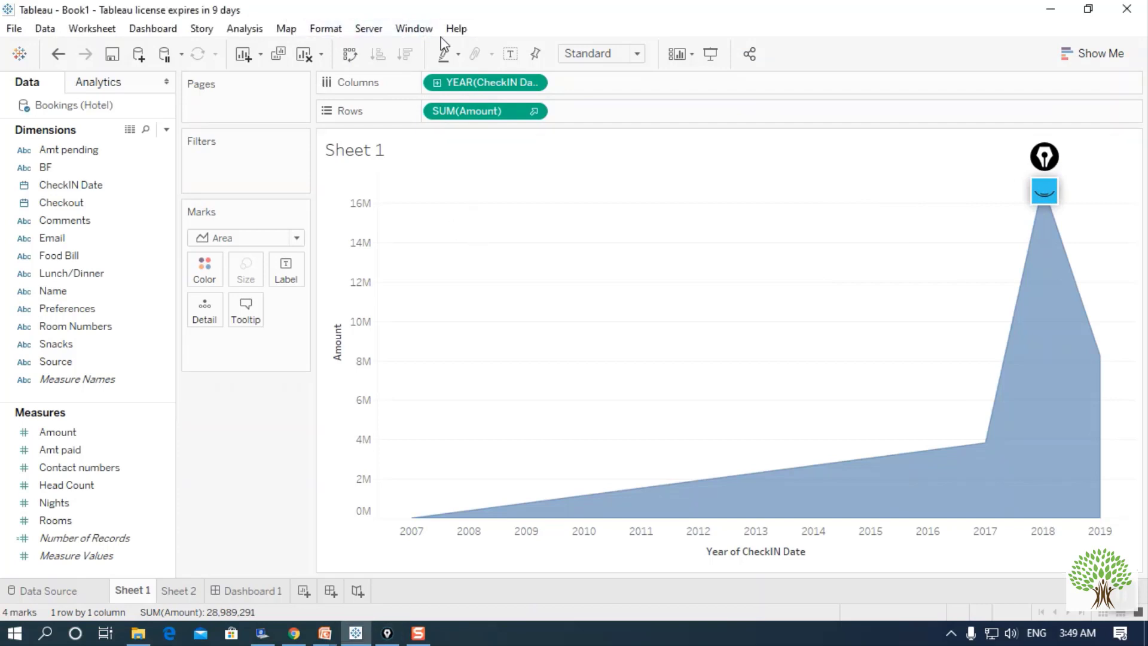
Step: Look through the formatting, server and window commands available for Sheet 1
left_click(325, 29)
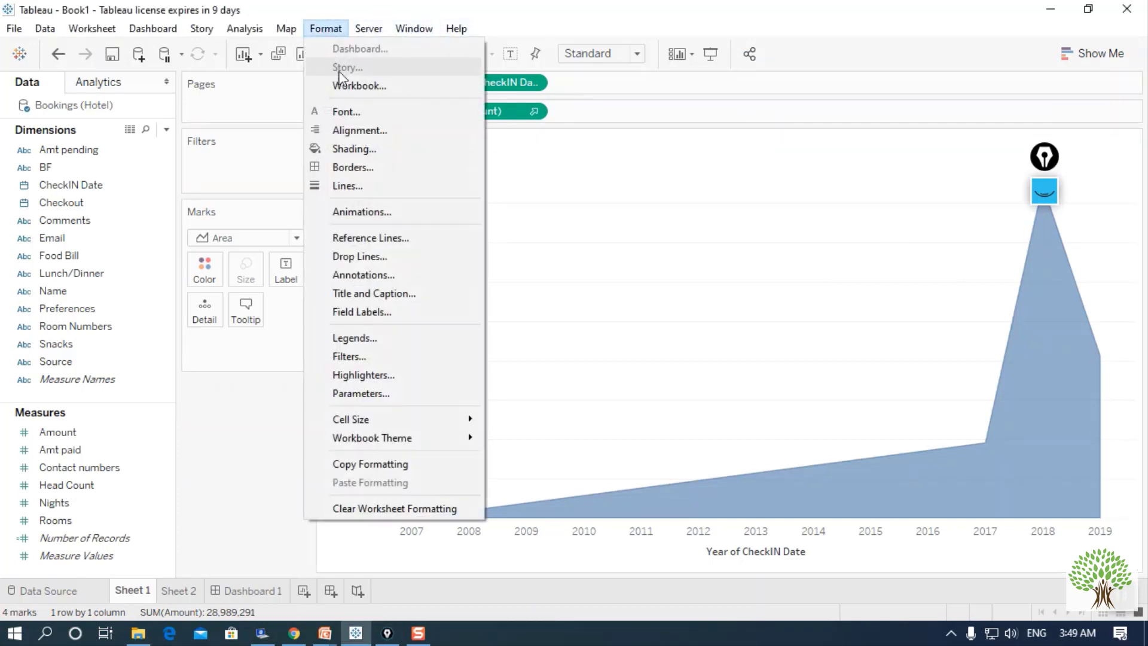
left_click(295, 43)
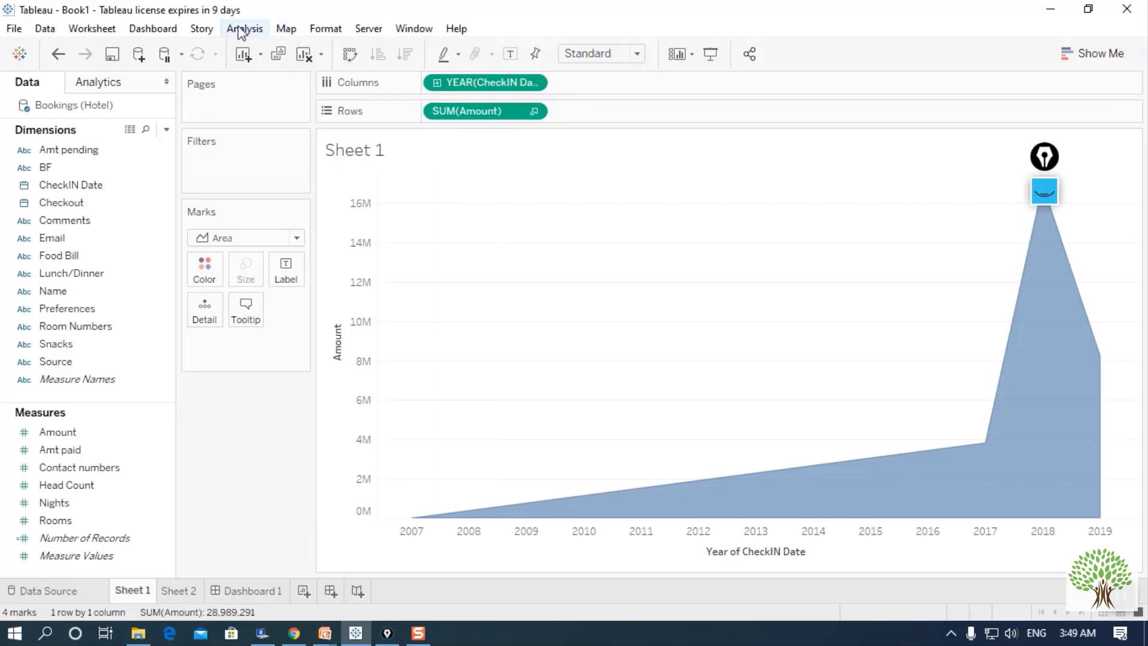
left_click(325, 28)
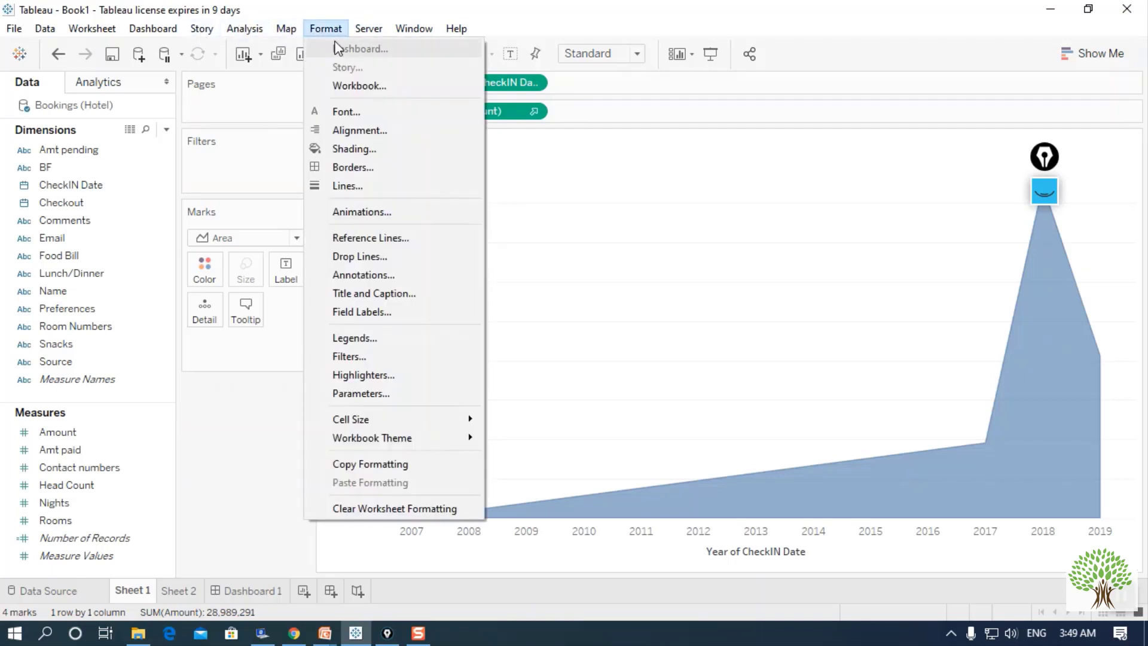
mouse_move(368, 34)
mouse_move(428, 34)
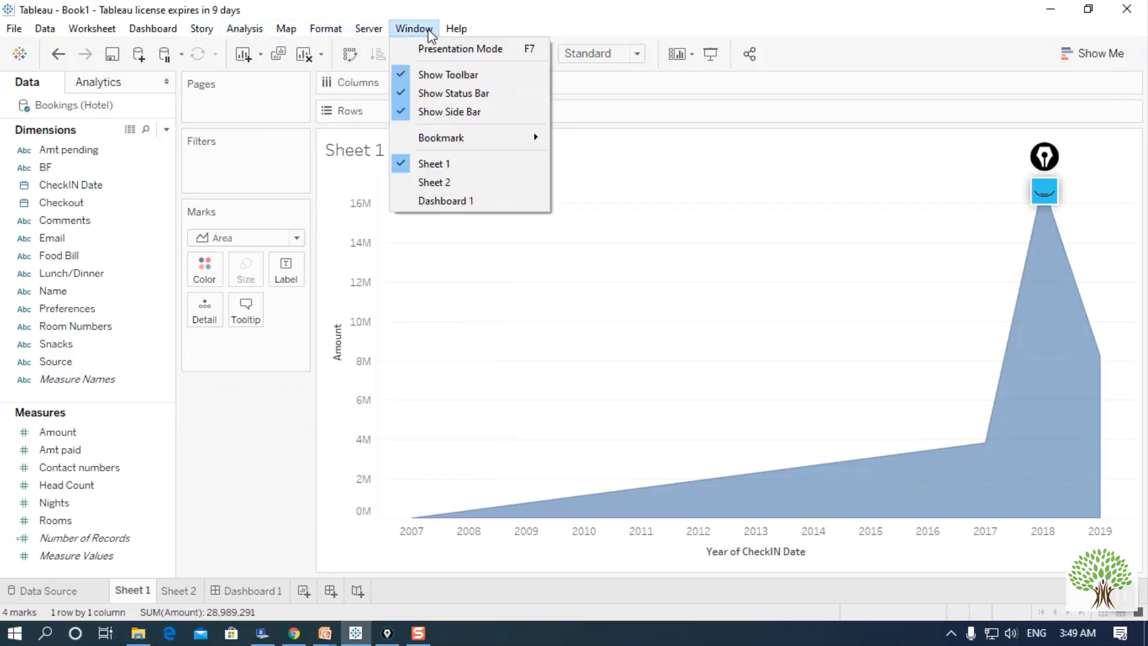
mouse_move(281, 33)
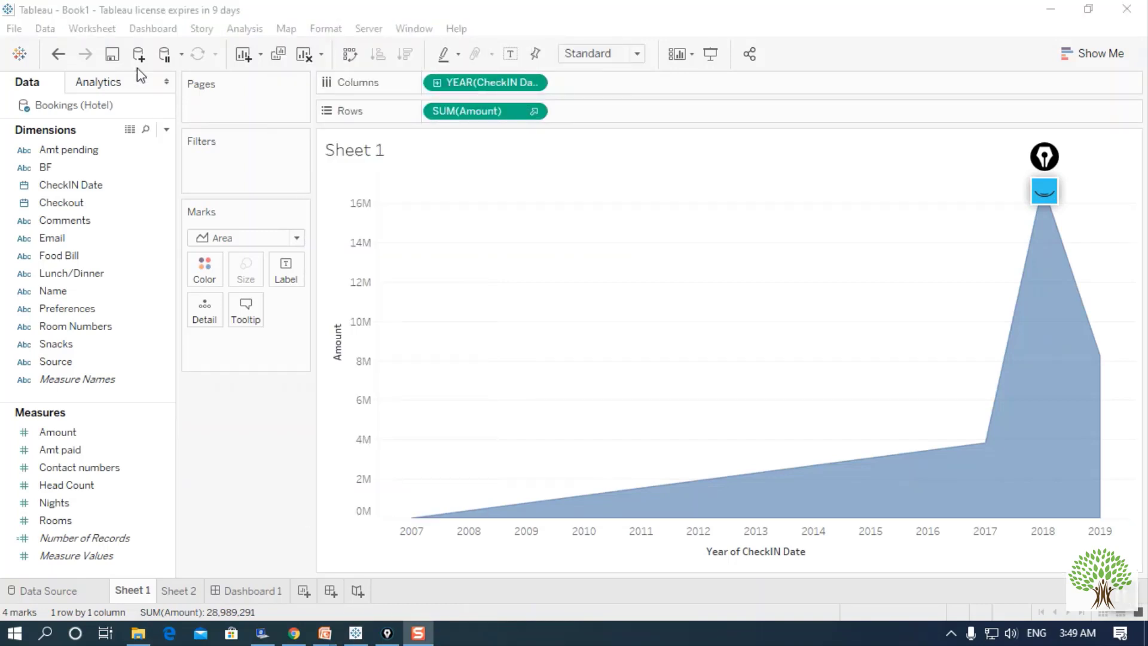
Step: Examine the worksheet export options, close them, and return to Presentation1 in PowerPoint with the "Export data" bullet deselected
left_click(94, 28)
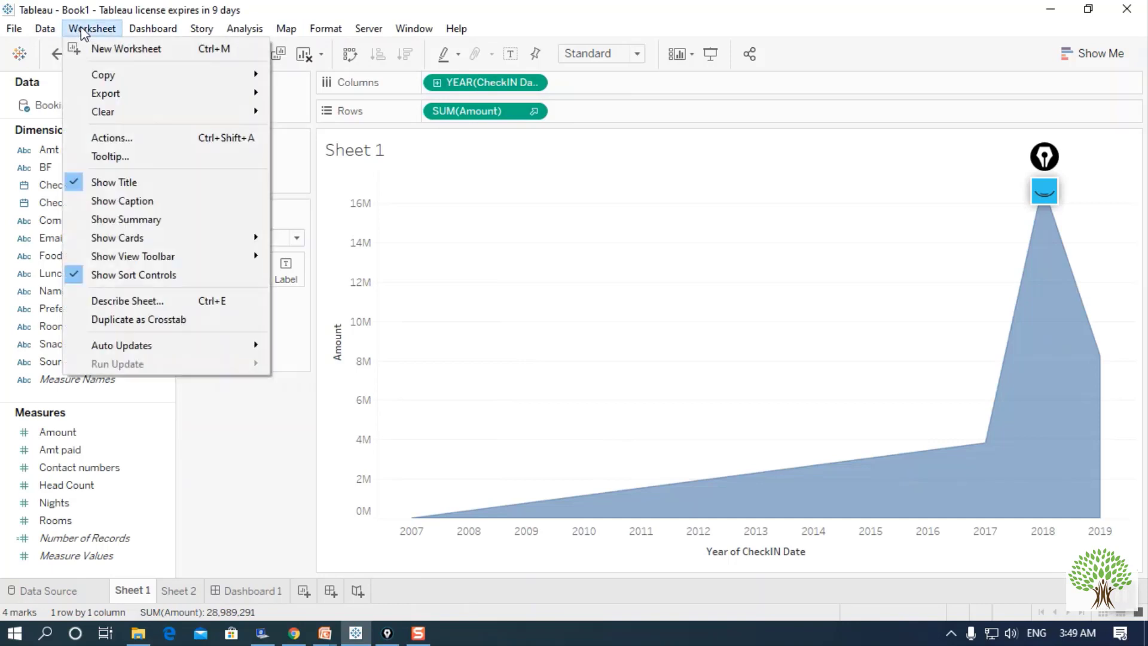
mouse_move(162, 98)
left_click(644, 117)
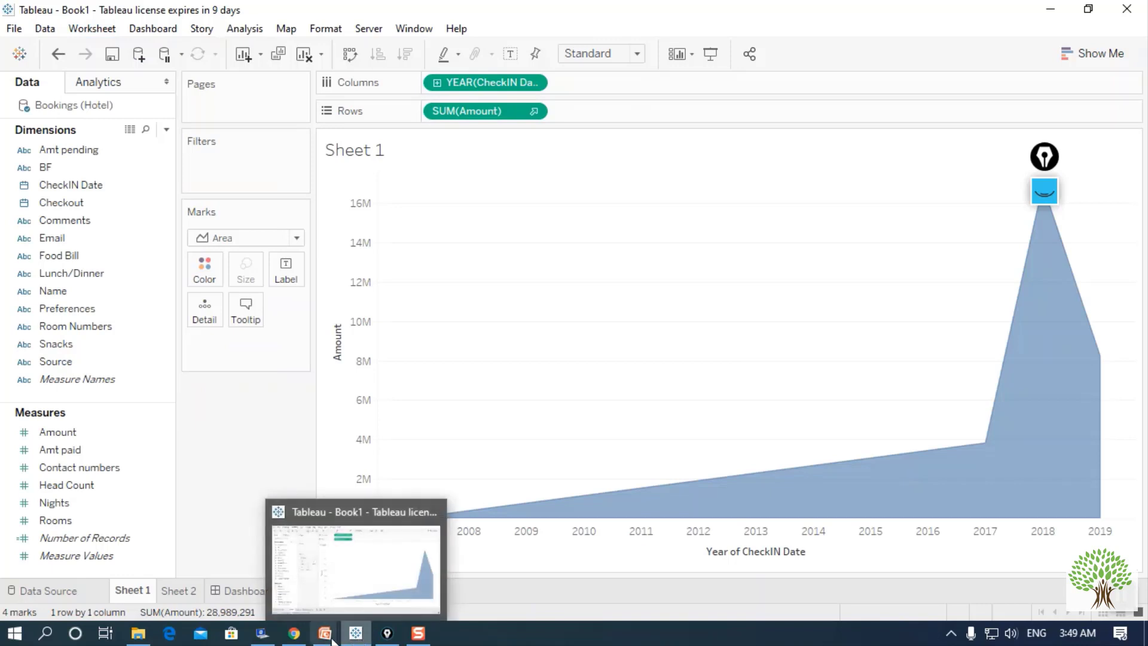
left_click(221, 570)
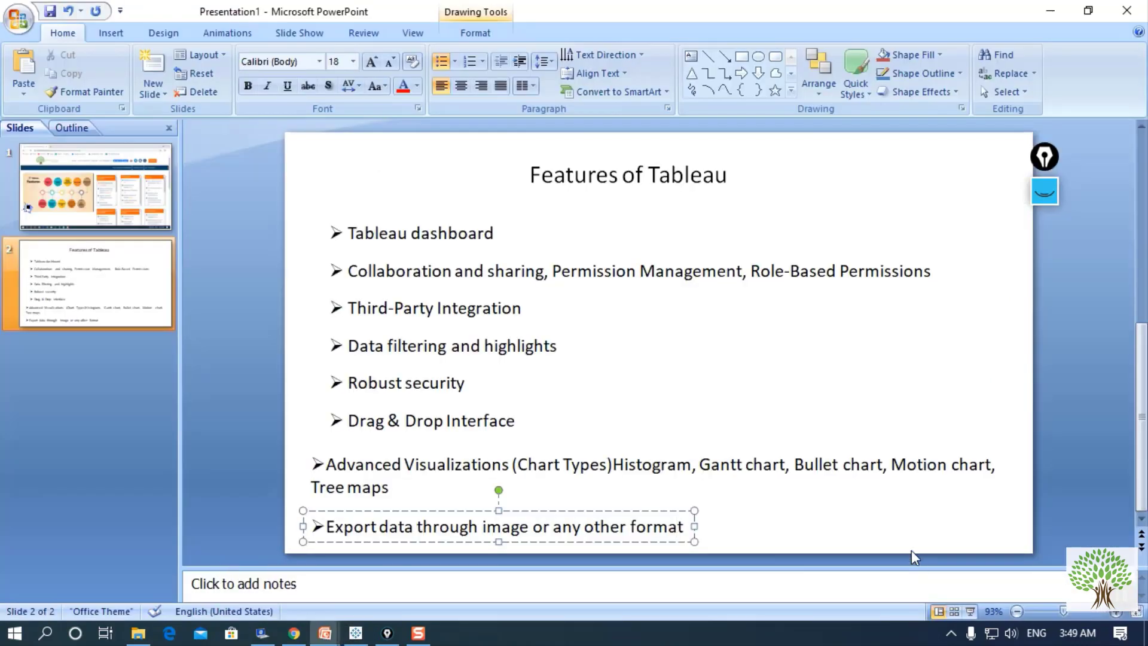
left_click(857, 527)
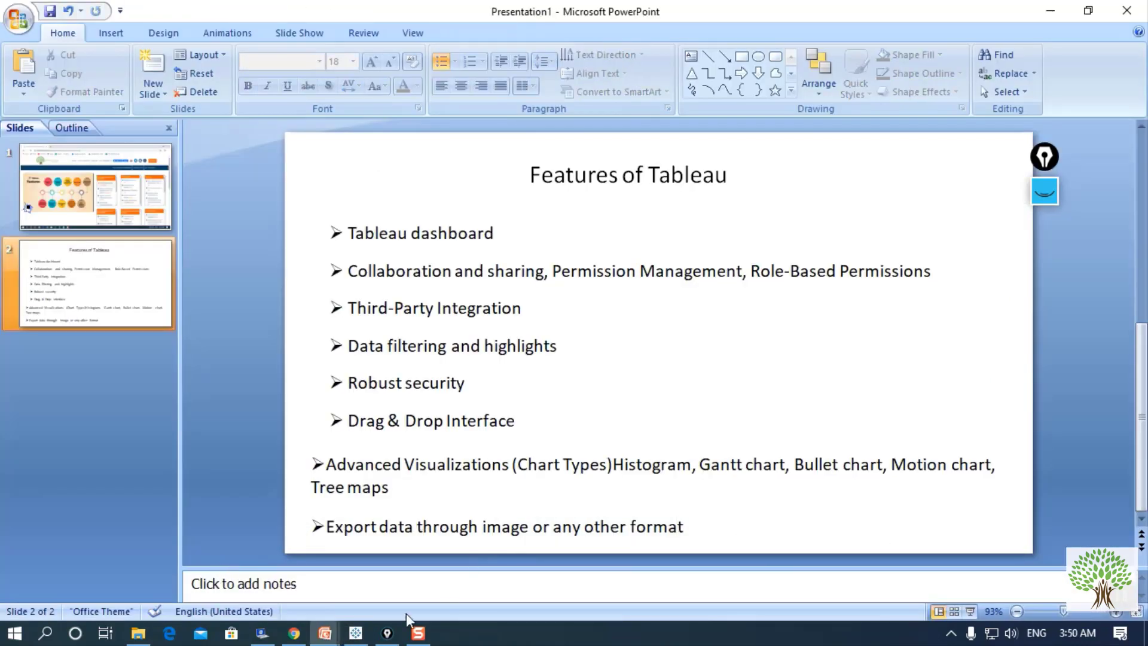
Step: Switch to Tableau and look through the worksheet, dashboard, analysis, map, server and format commands available for Sheet 1
left_click(356, 632)
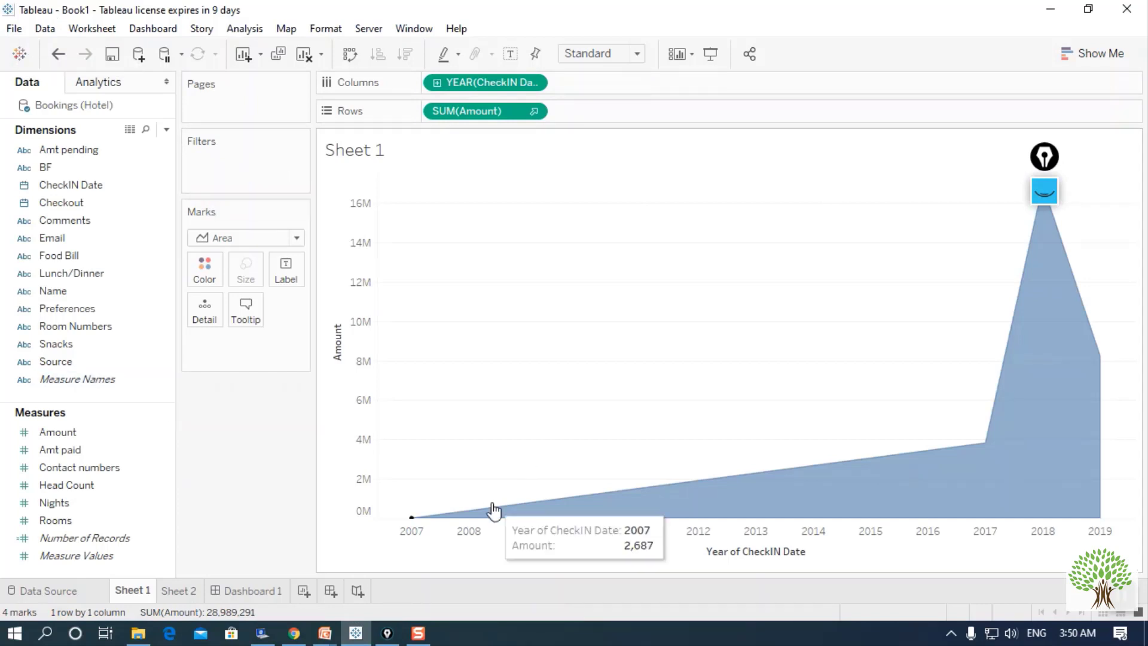
left_click(85, 30)
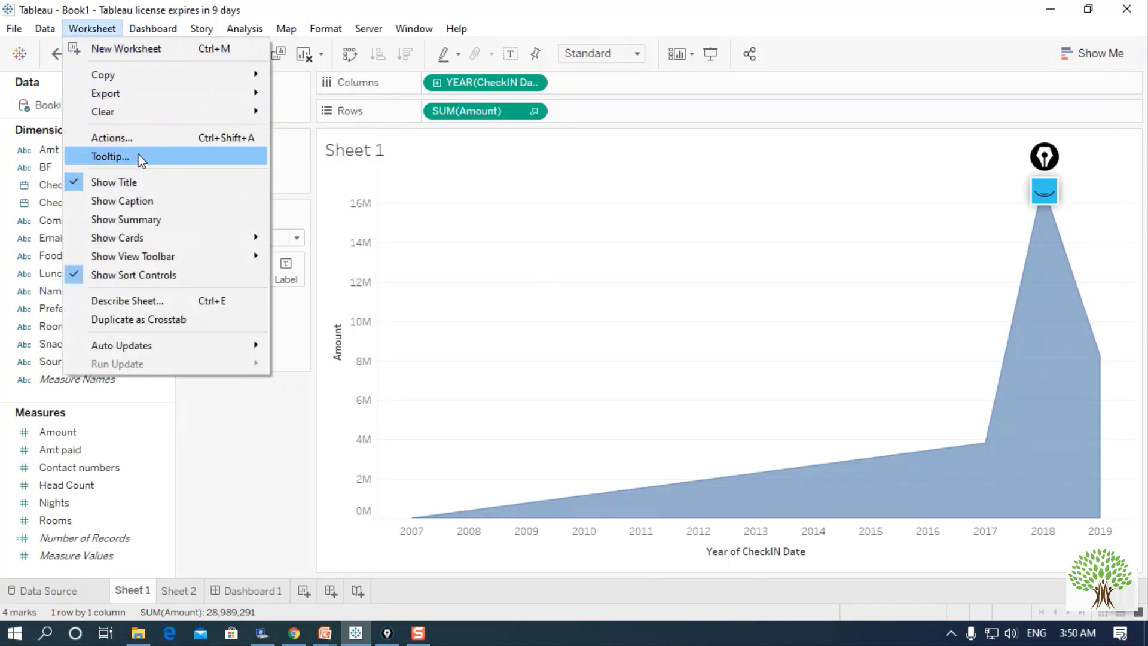
mouse_move(151, 30)
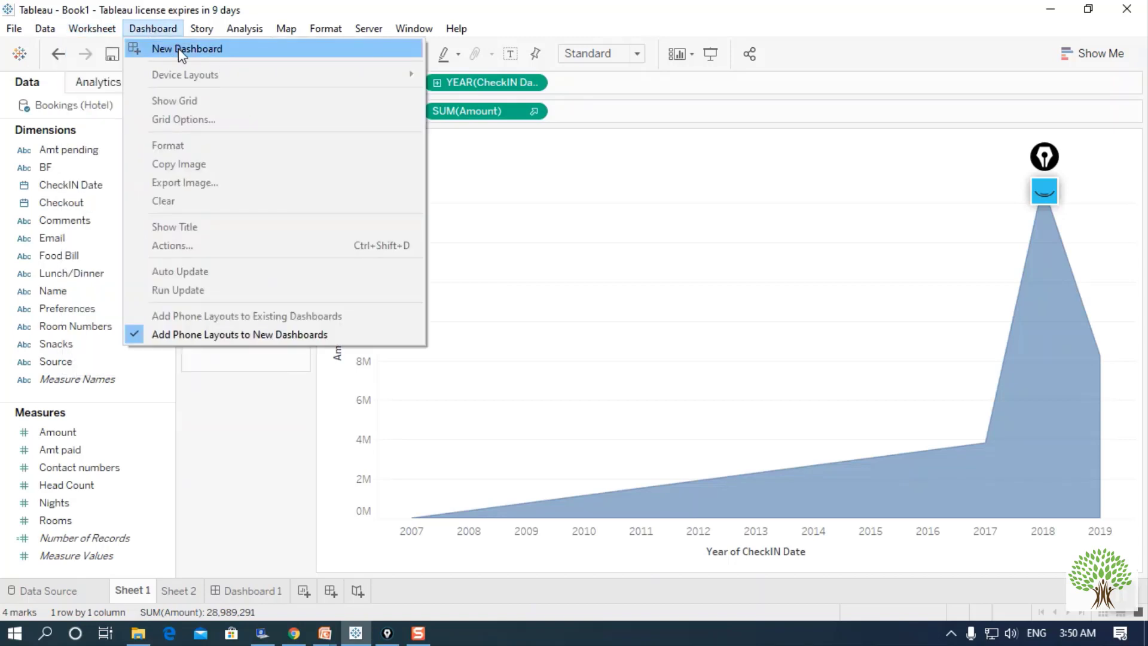
mouse_move(202, 33)
mouse_move(243, 30)
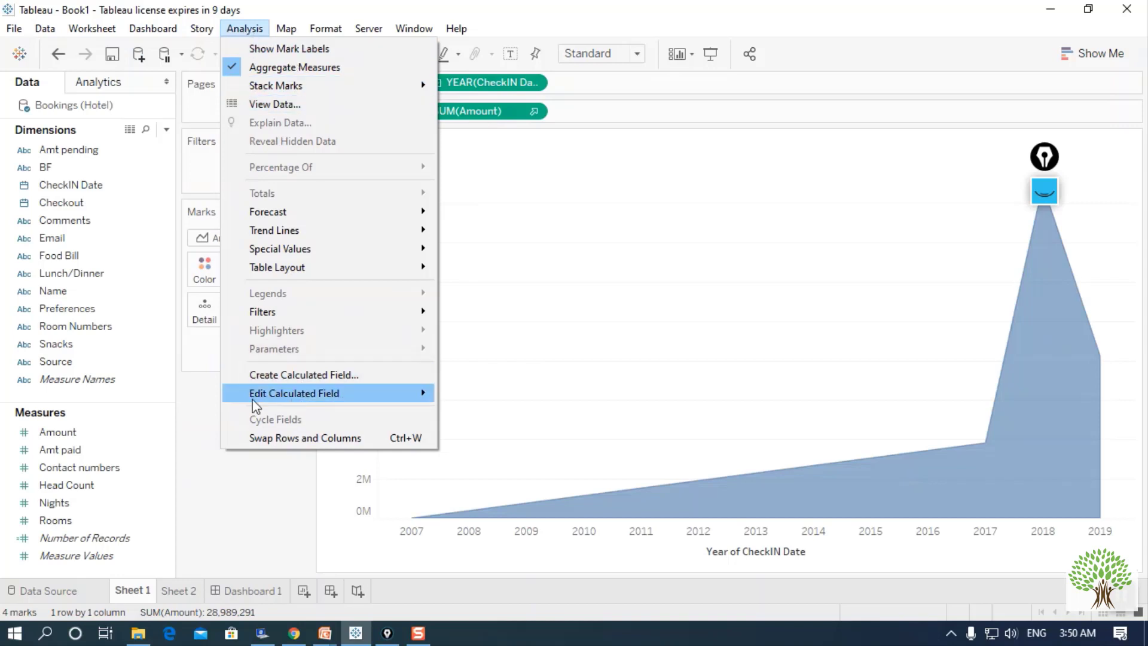
mouse_move(428, 399)
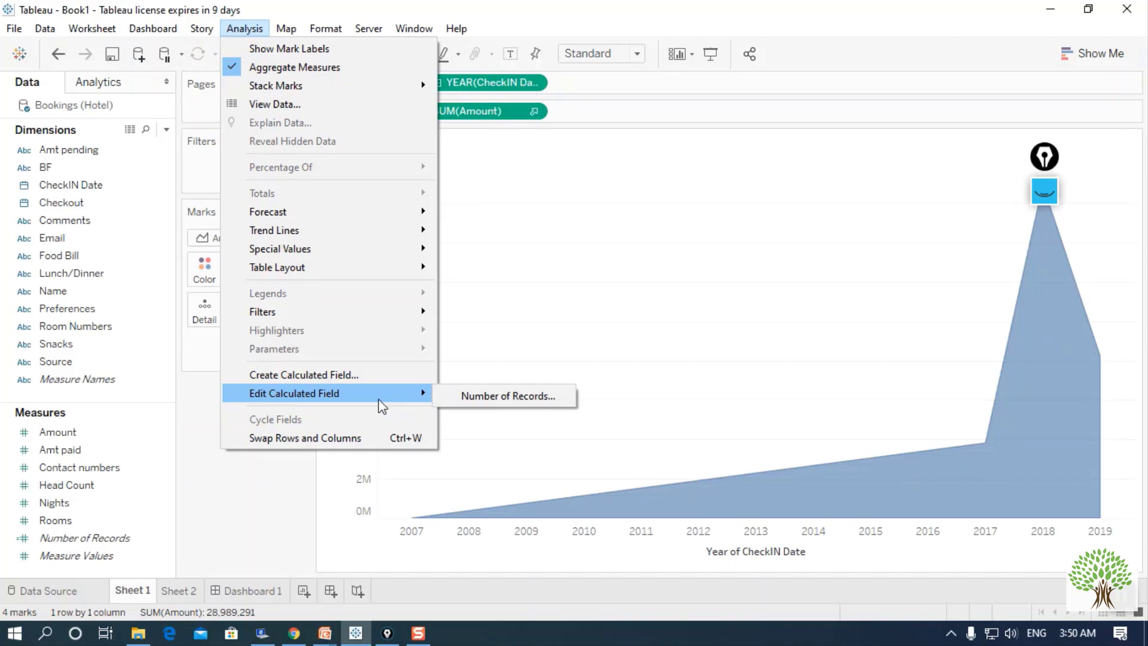
mouse_move(292, 30)
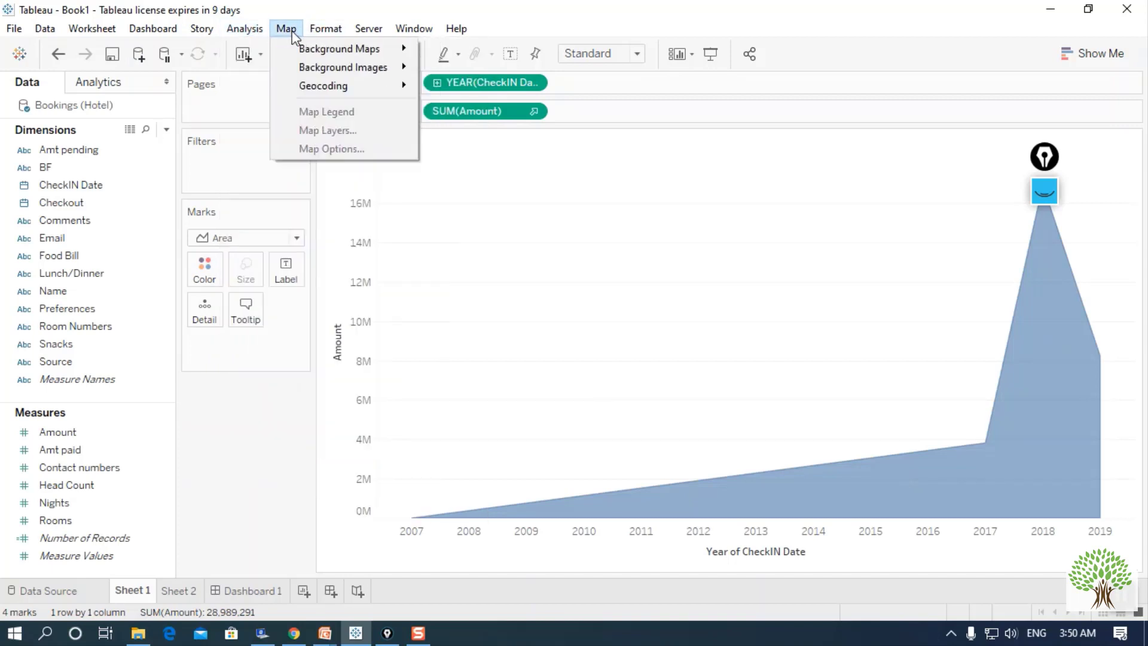
mouse_move(367, 29)
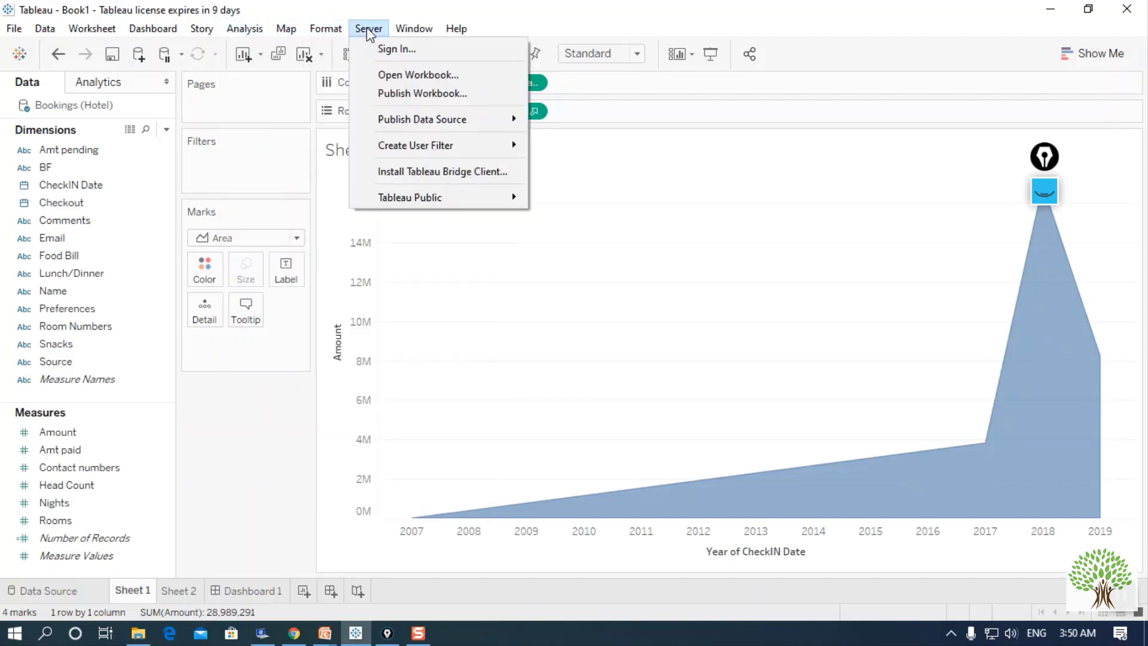
mouse_move(413, 31)
mouse_move(333, 30)
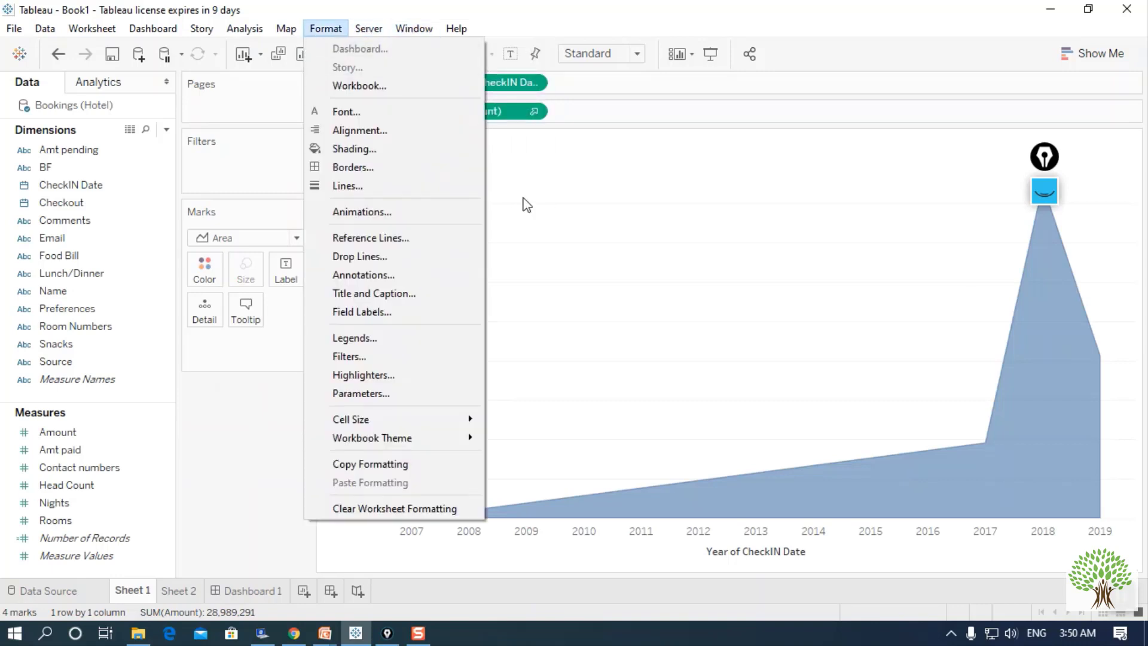
left_click(509, 291)
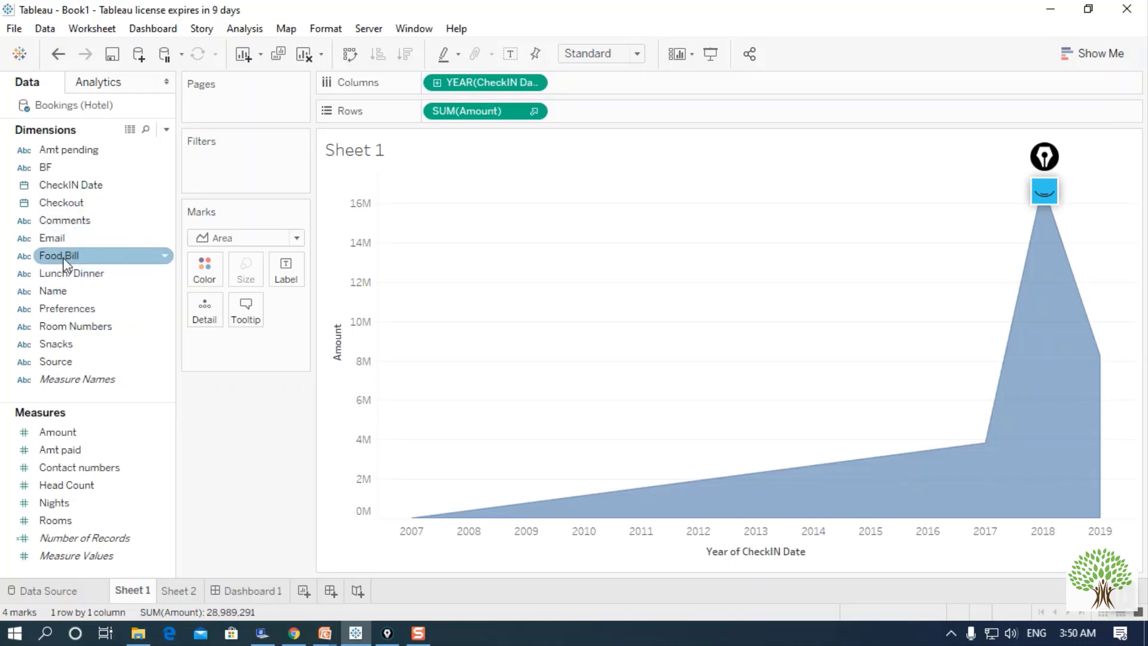
left_click_drag(63, 260, 231, 163)
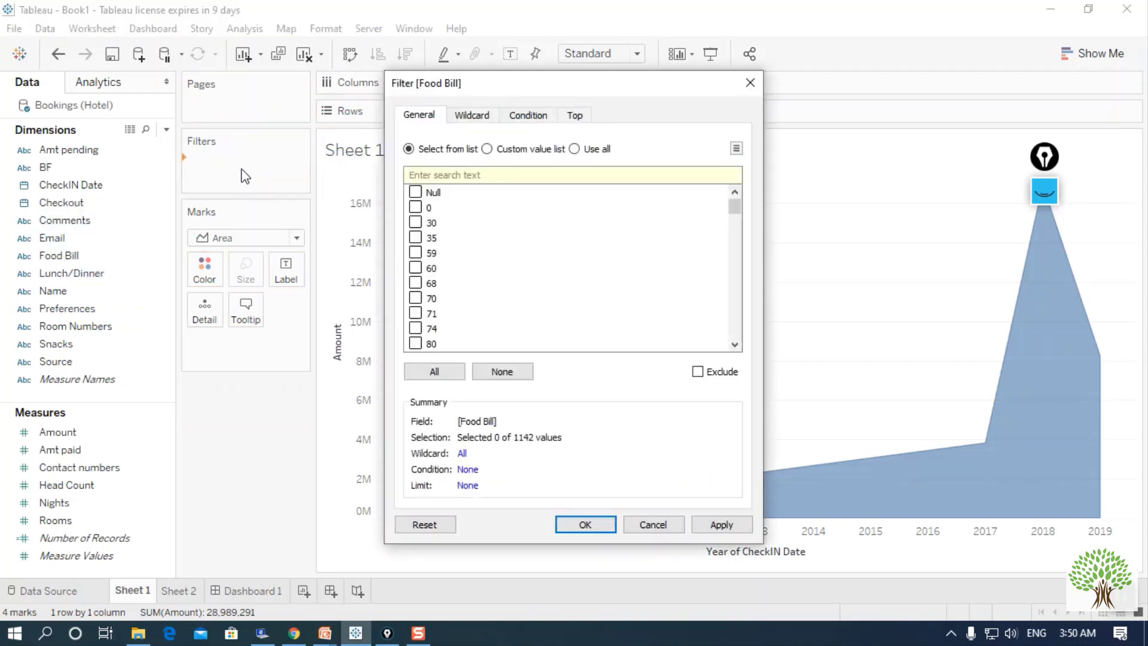
left_click(747, 84)
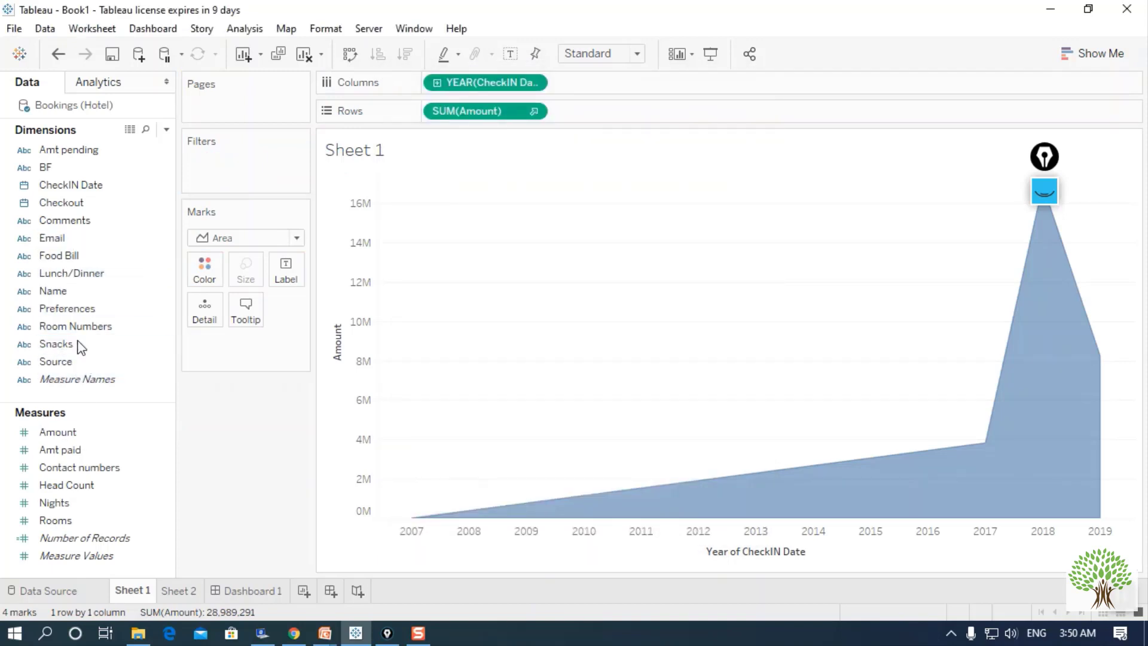
left_click_drag(78, 342, 247, 146)
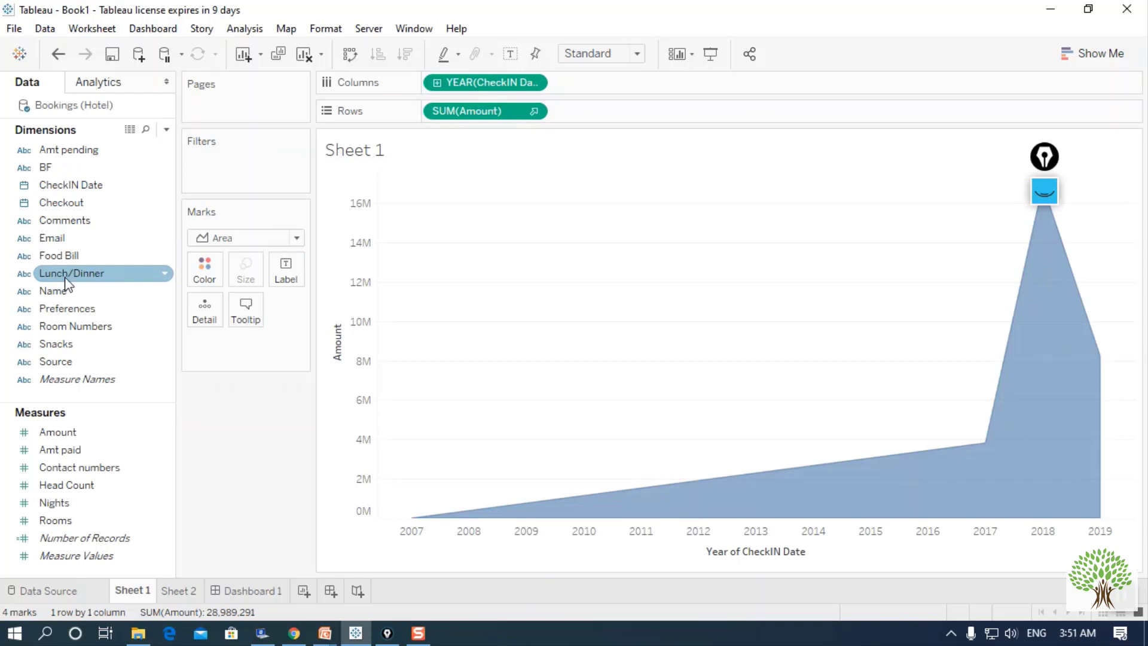
left_click_drag(67, 284, 223, 177)
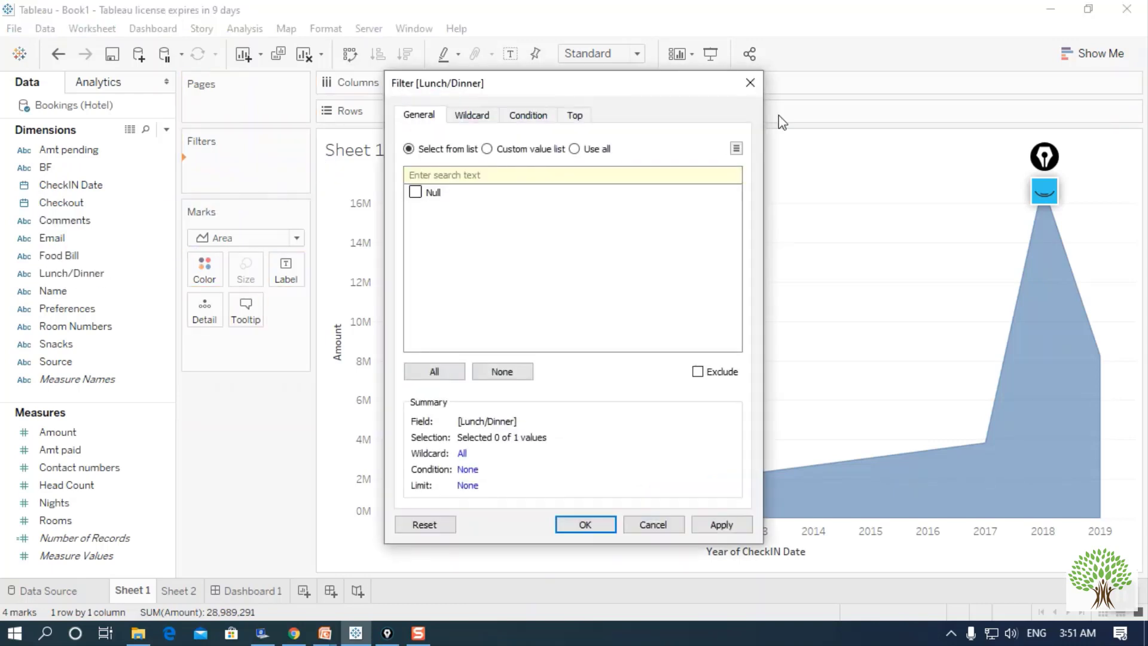
left_click(755, 86)
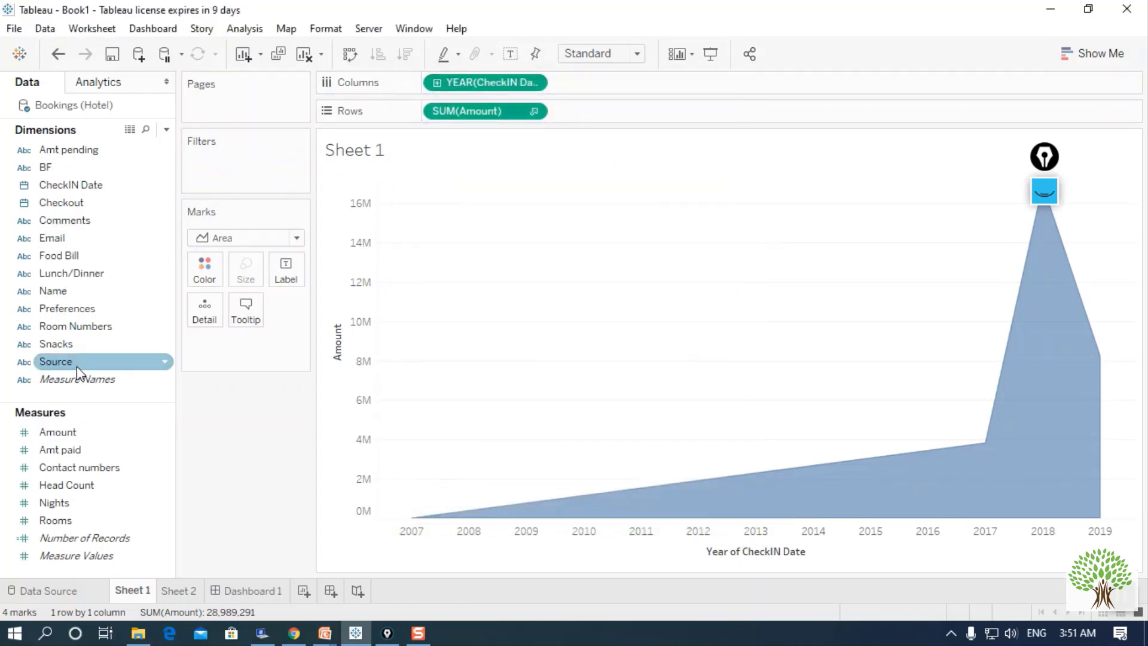
Step: Add Source as a filter on Sheet 1 with all of its values selected
left_click_drag(77, 367, 223, 159)
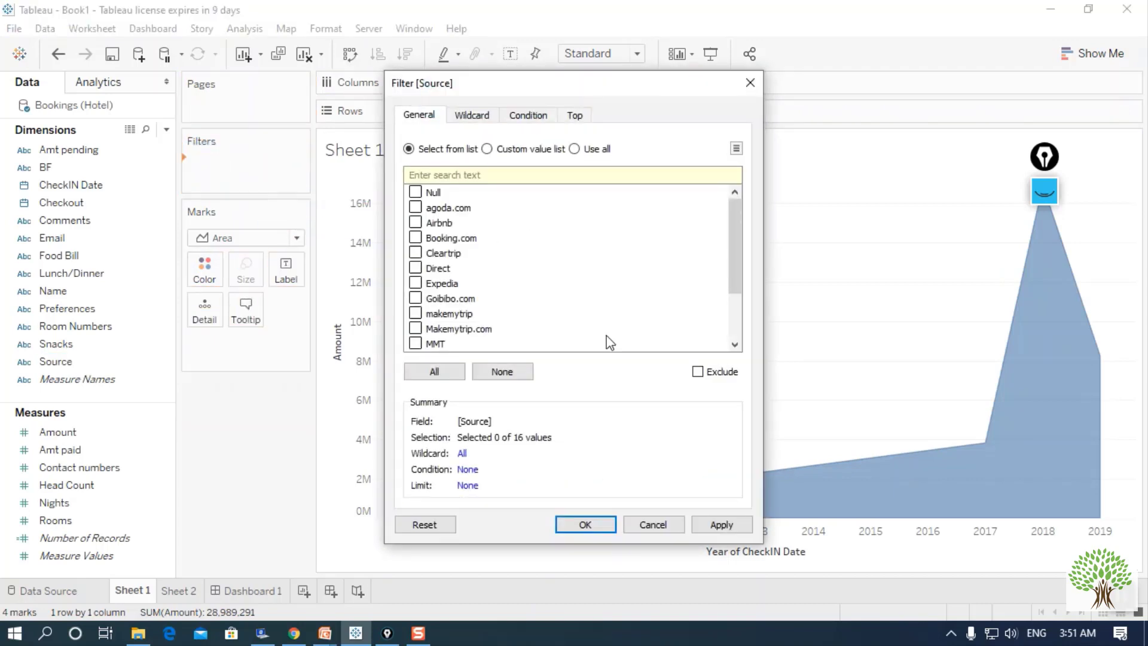
scroll(608, 342, "down", 2)
scroll(613, 349, "up", 2)
left_click(434, 372)
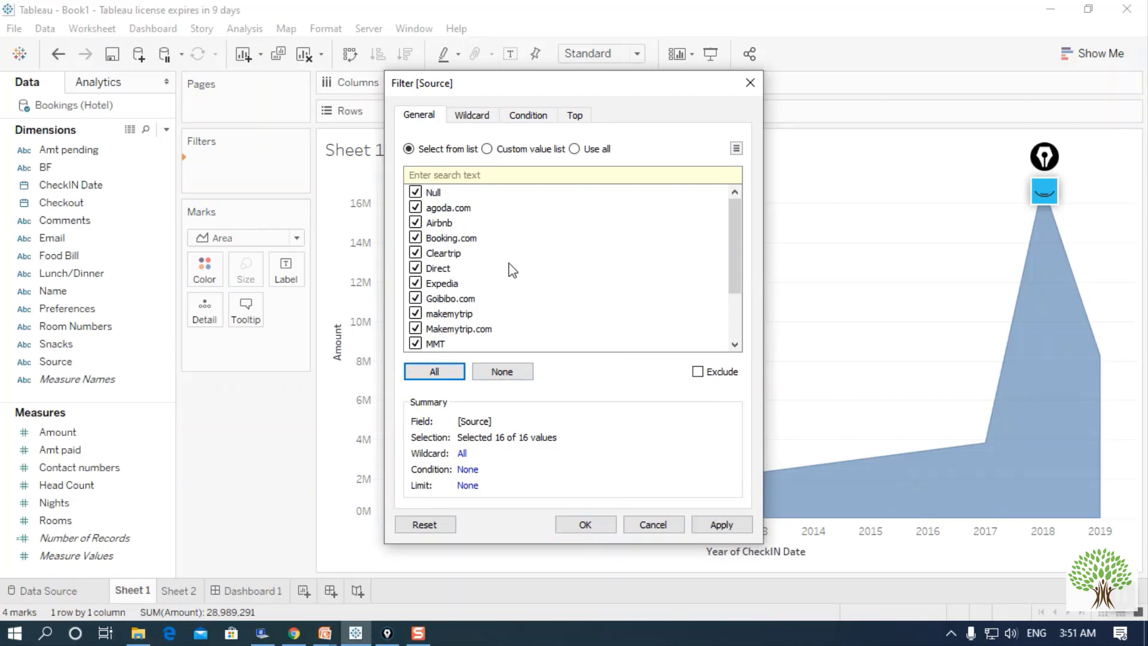
scroll(511, 266, "down", 2)
left_click(717, 526)
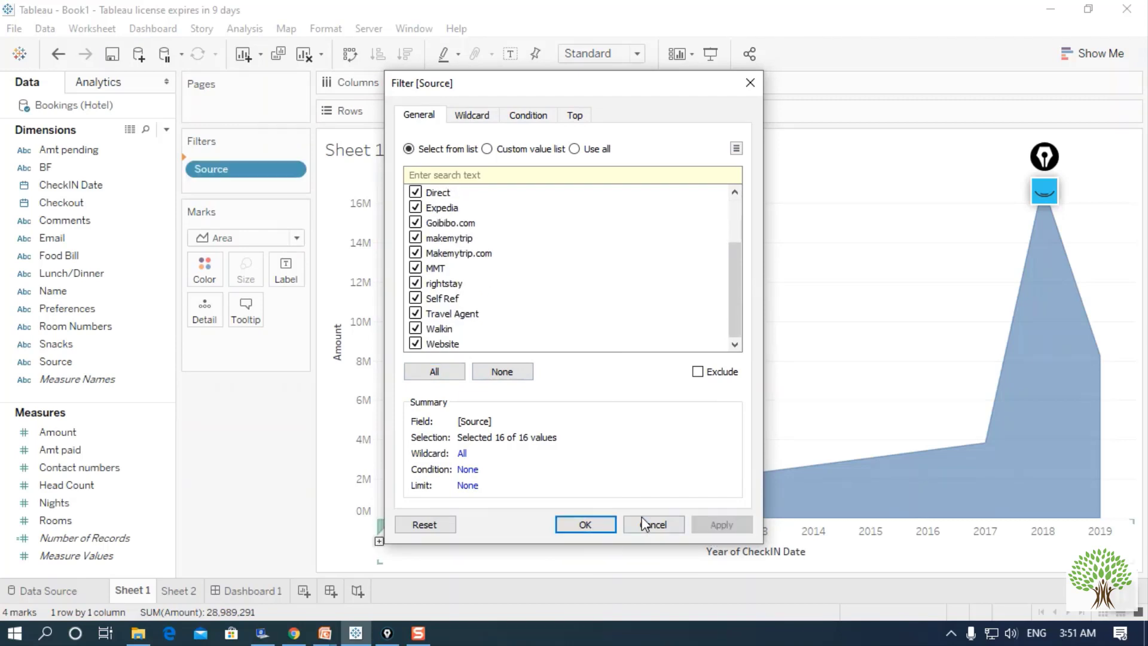
left_click(586, 524)
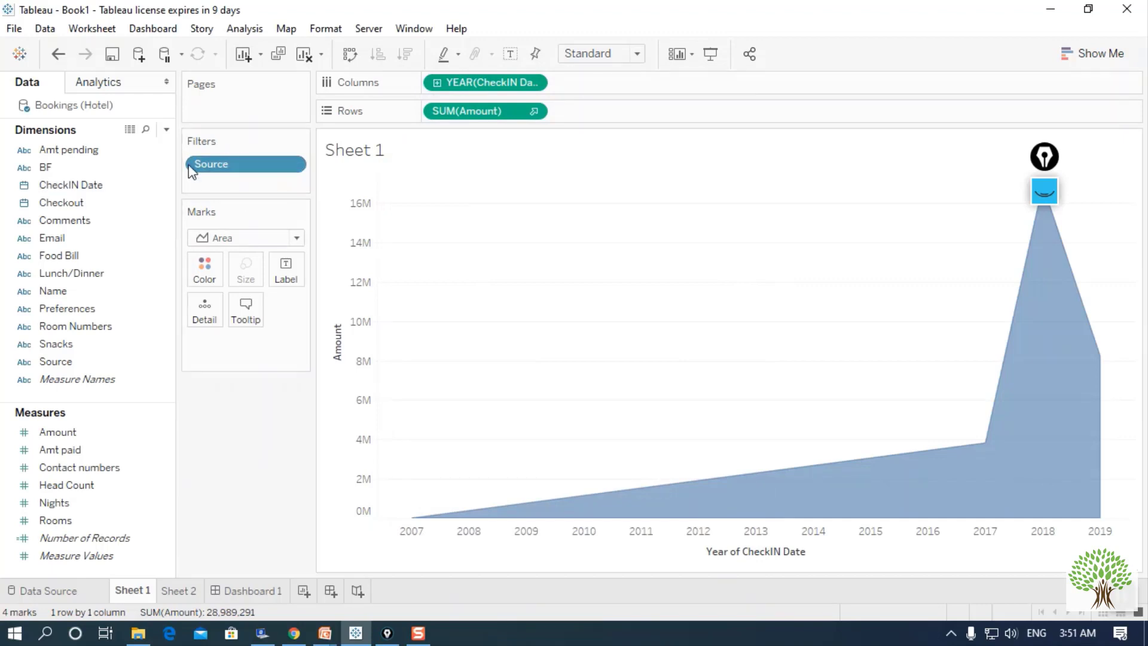
Step: Show the Source filter's value list beside the chart and move the floating annotation toolbar below the list
right_click(277, 169)
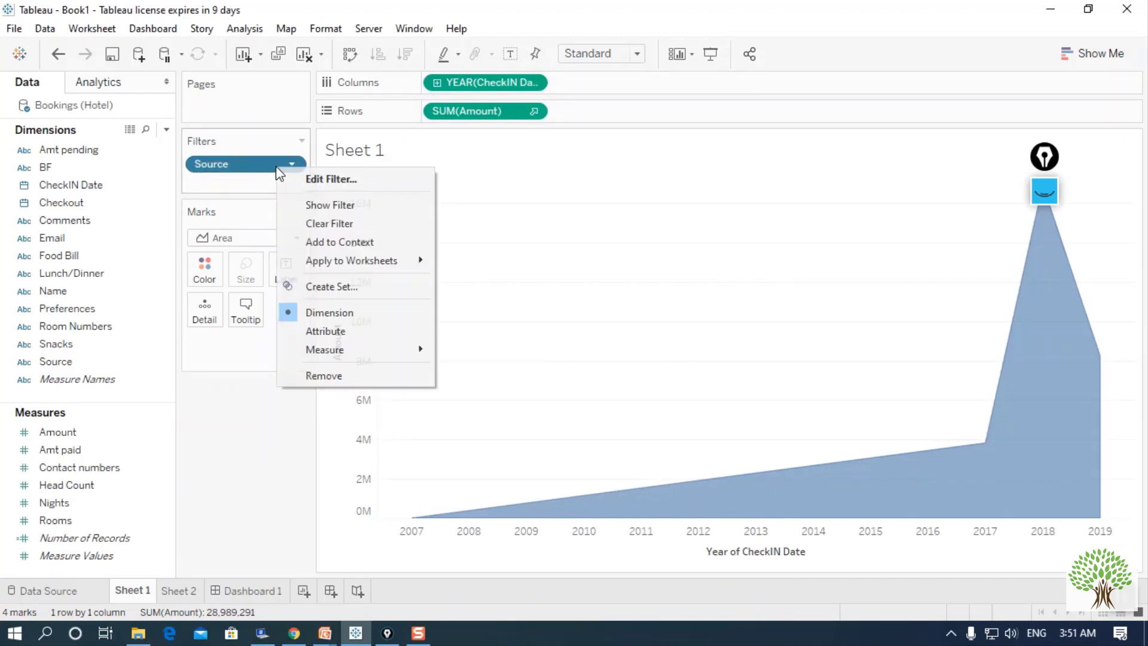
left_click(374, 207)
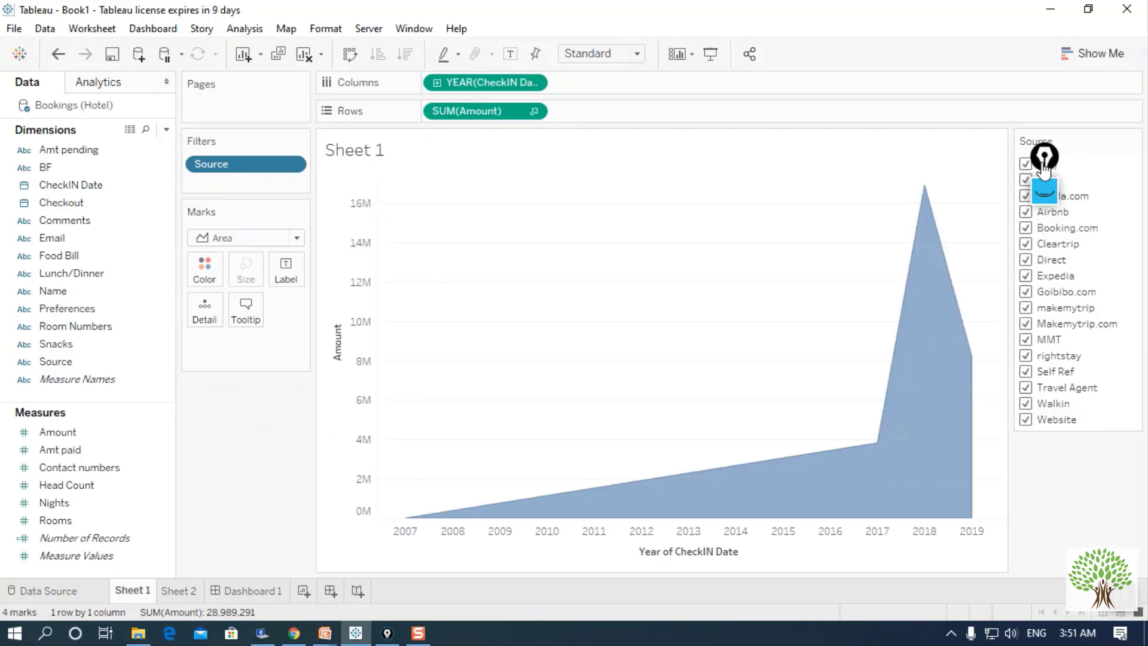
left_click_drag(1044, 170, 1076, 496)
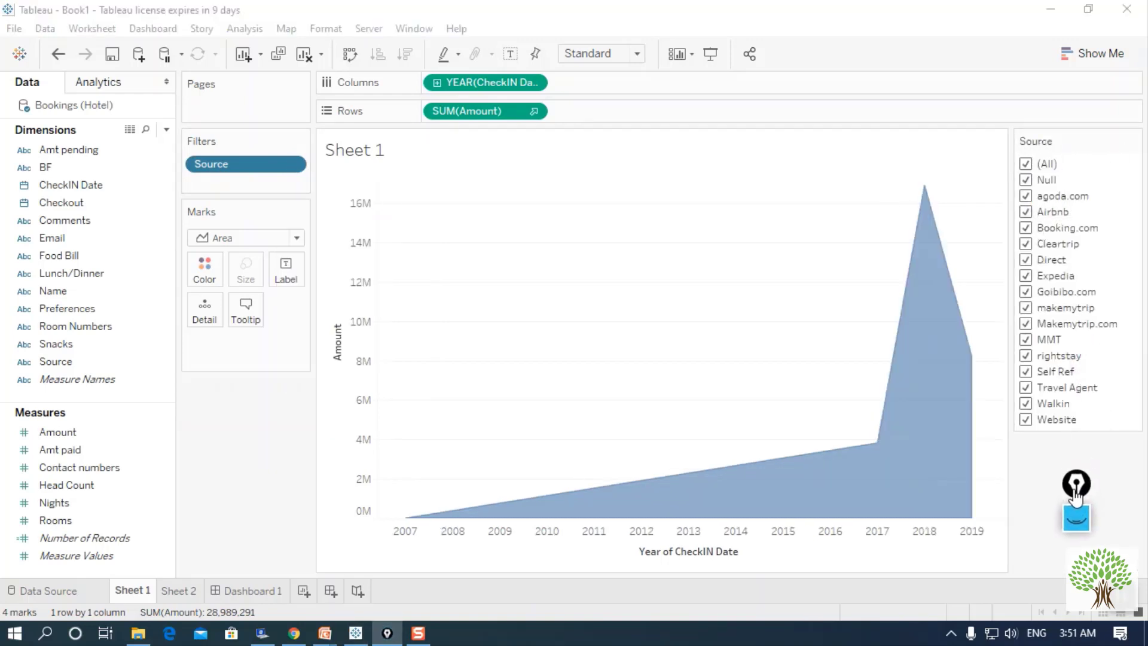
Step: Exclude every value except Goibibo.com from the Source filter
left_click(1025, 180)
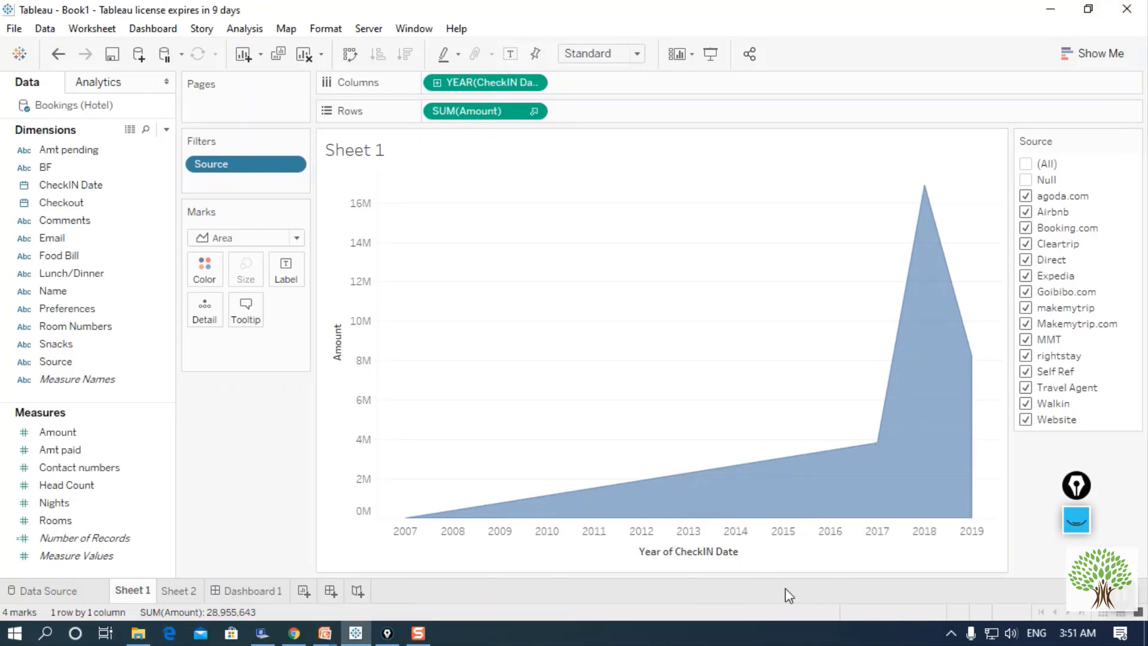
left_click(1025, 215)
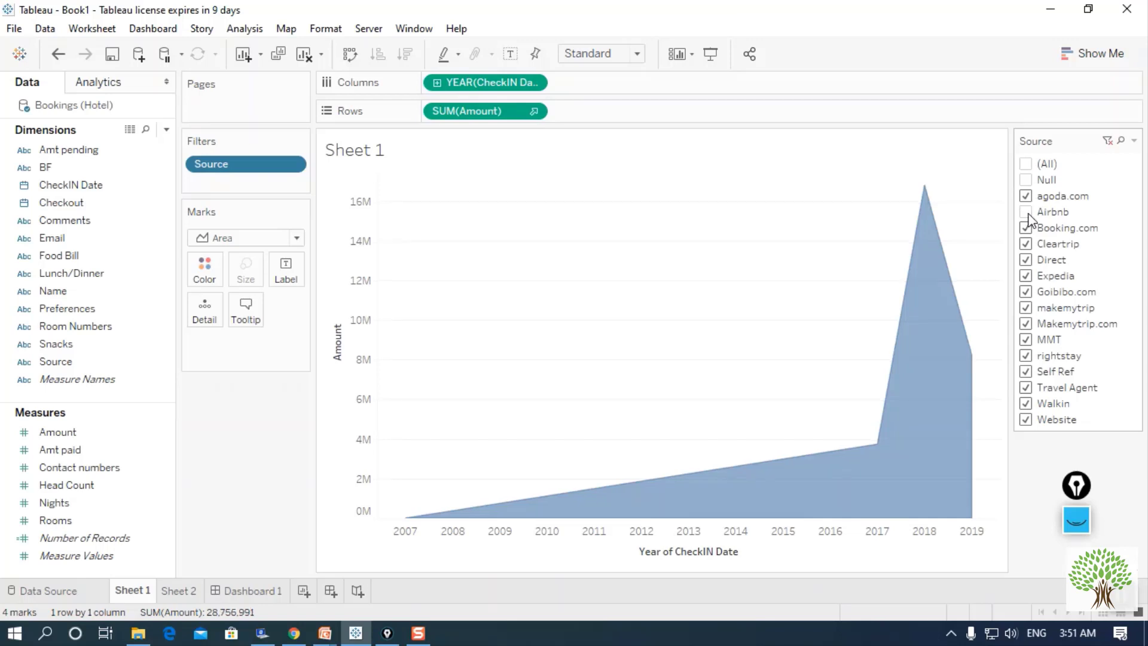
left_click(1025, 198)
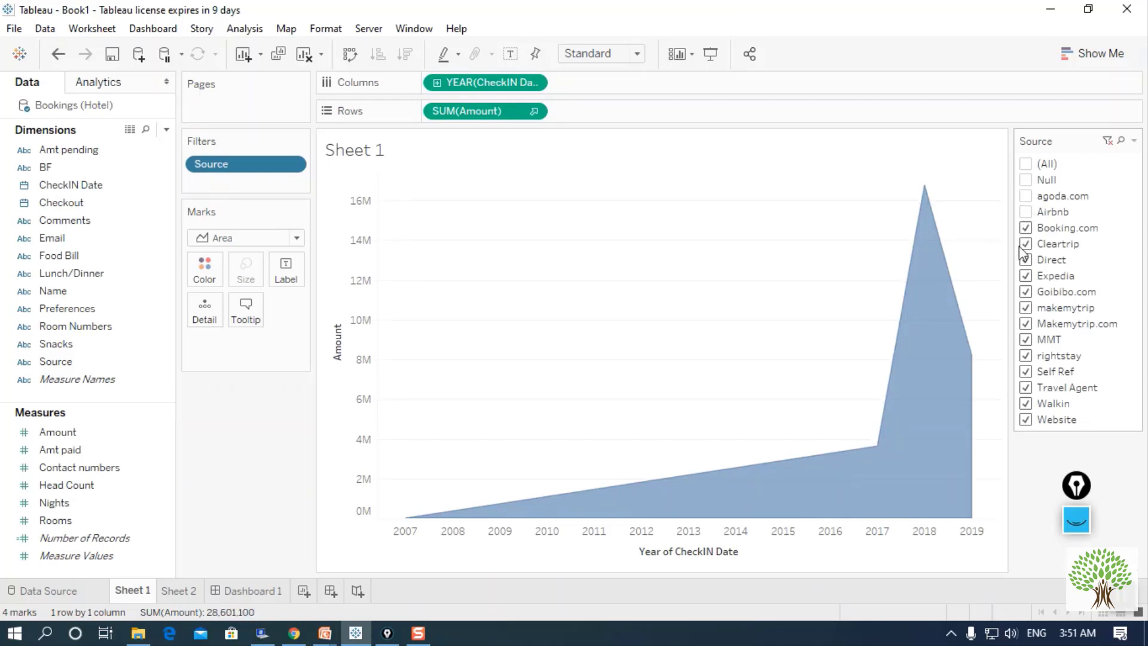
left_click(1025, 229)
left_click(1025, 261)
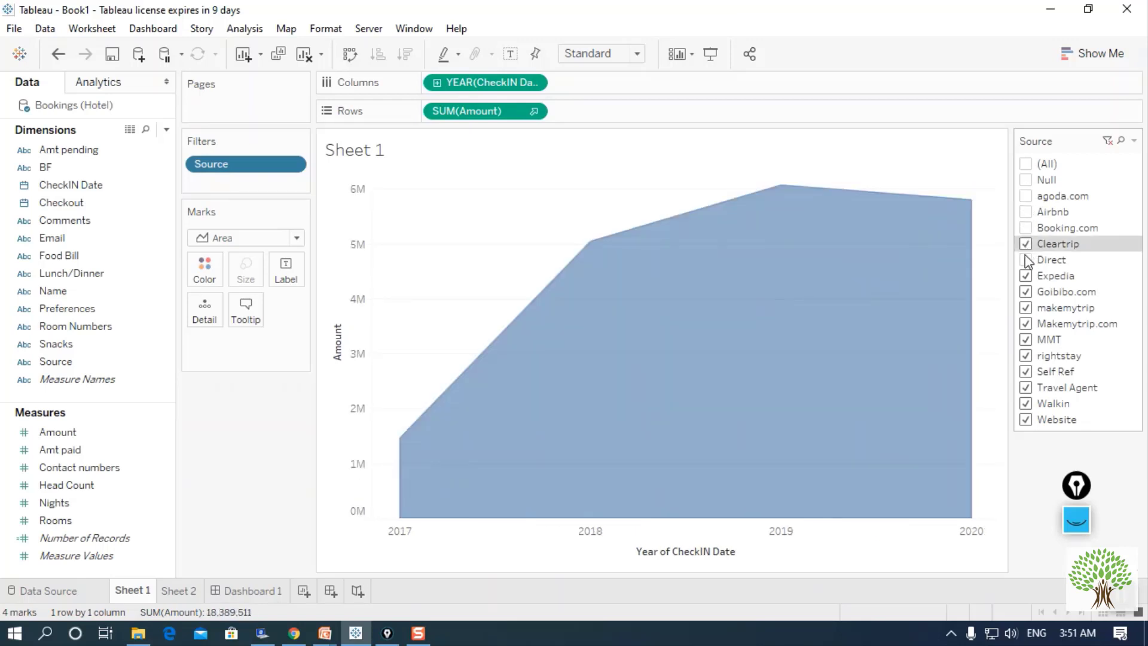
left_click(1025, 291)
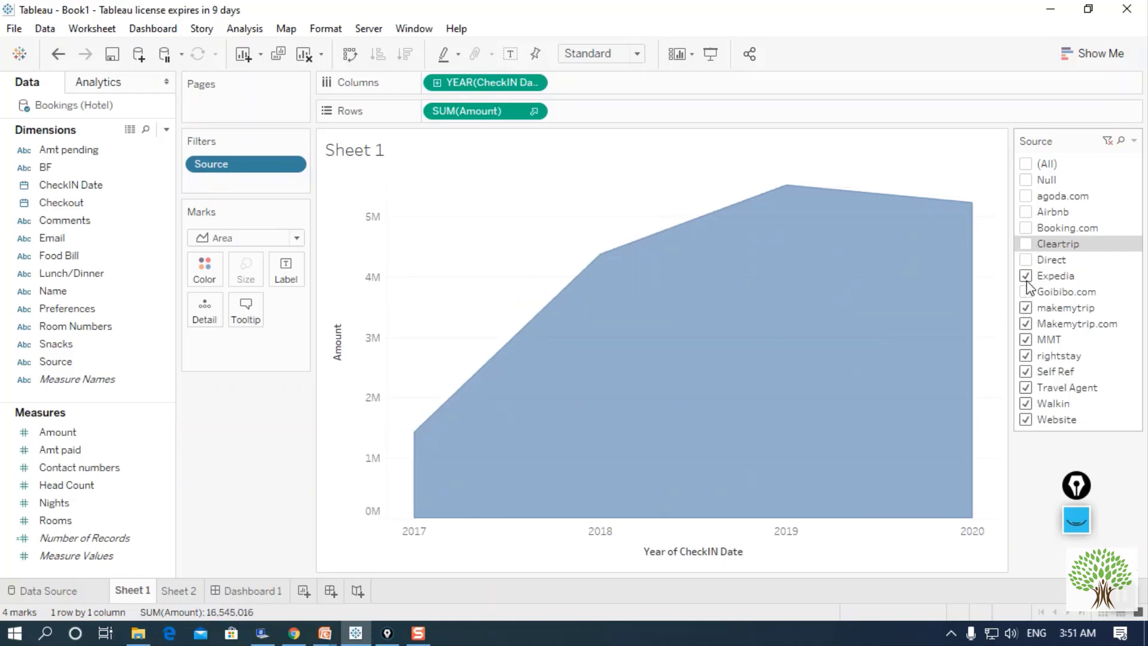
left_click(1027, 288)
left_click(1025, 275)
left_click(1025, 308)
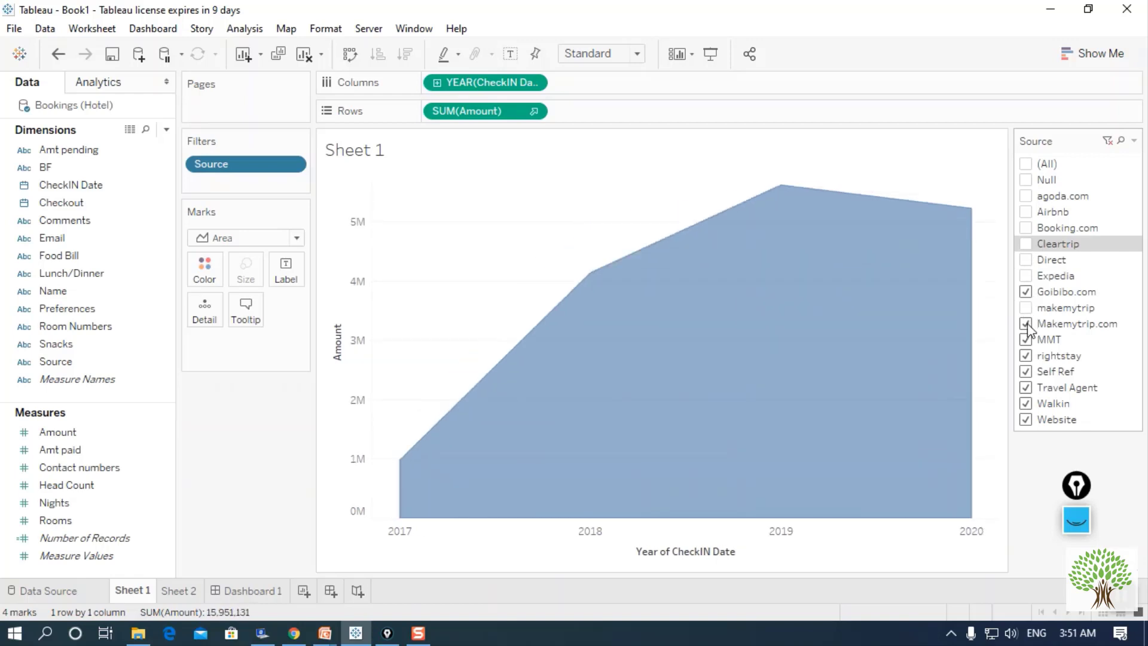
left_click(1025, 323)
left_click(1025, 339)
left_click(1025, 356)
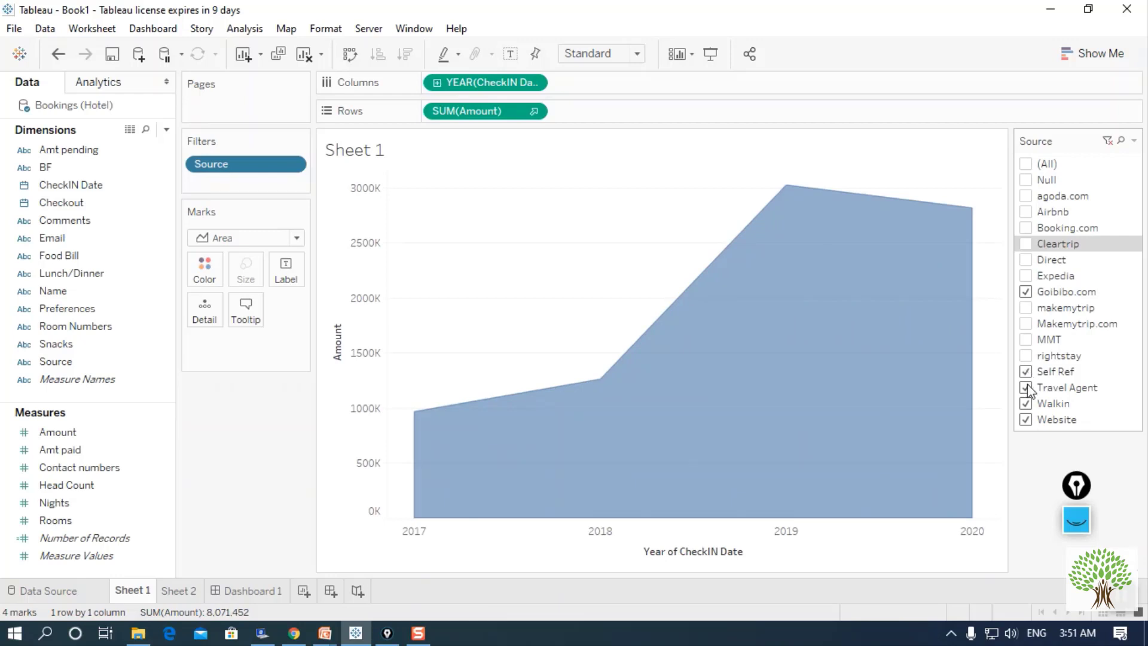
left_click(1026, 387)
left_click(1025, 404)
left_click(1026, 420)
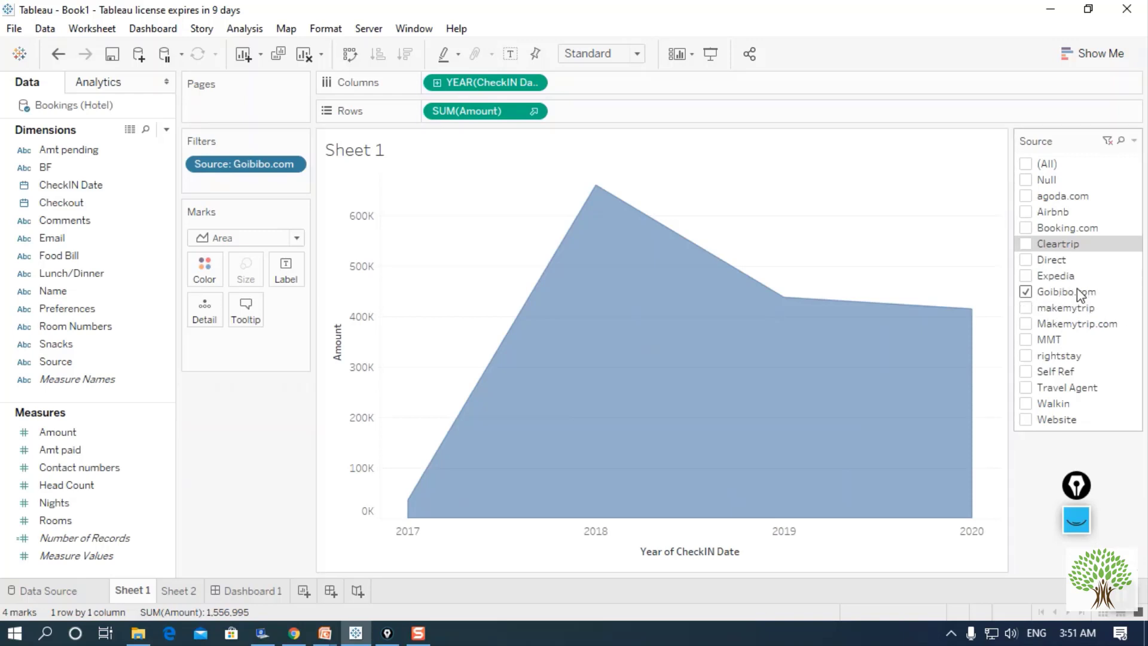
Step: Inspect the Goibibo.com amounts at the 2017, 2018 and 2019 points of the area chart
mouse_move(410, 514)
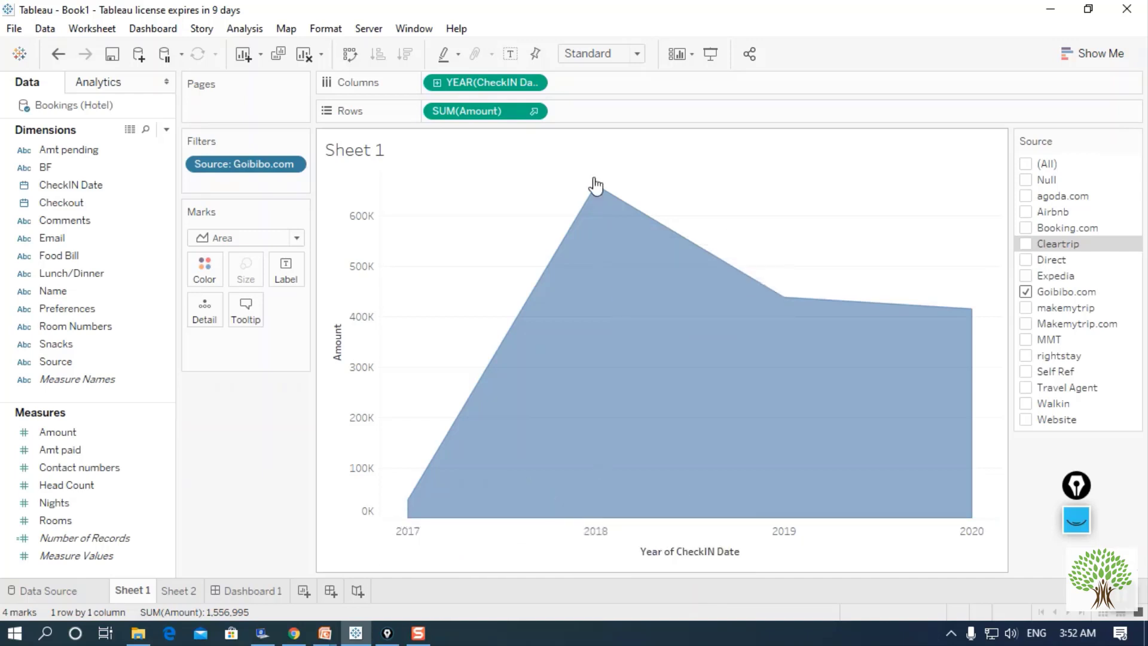
mouse_move(597, 188)
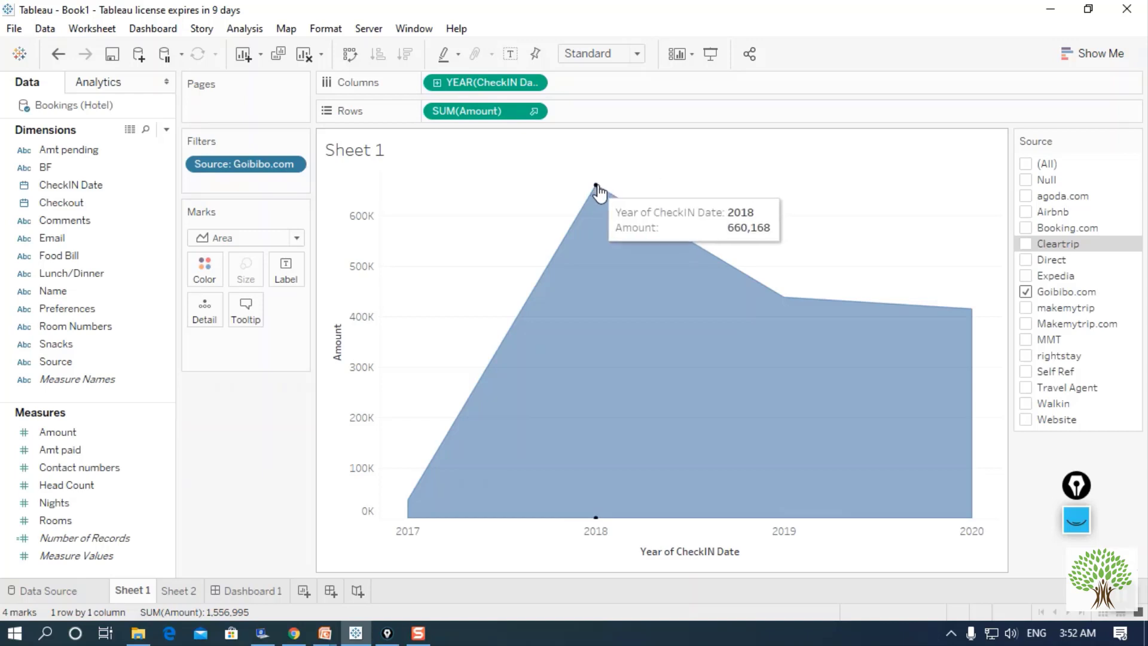
mouse_move(784, 299)
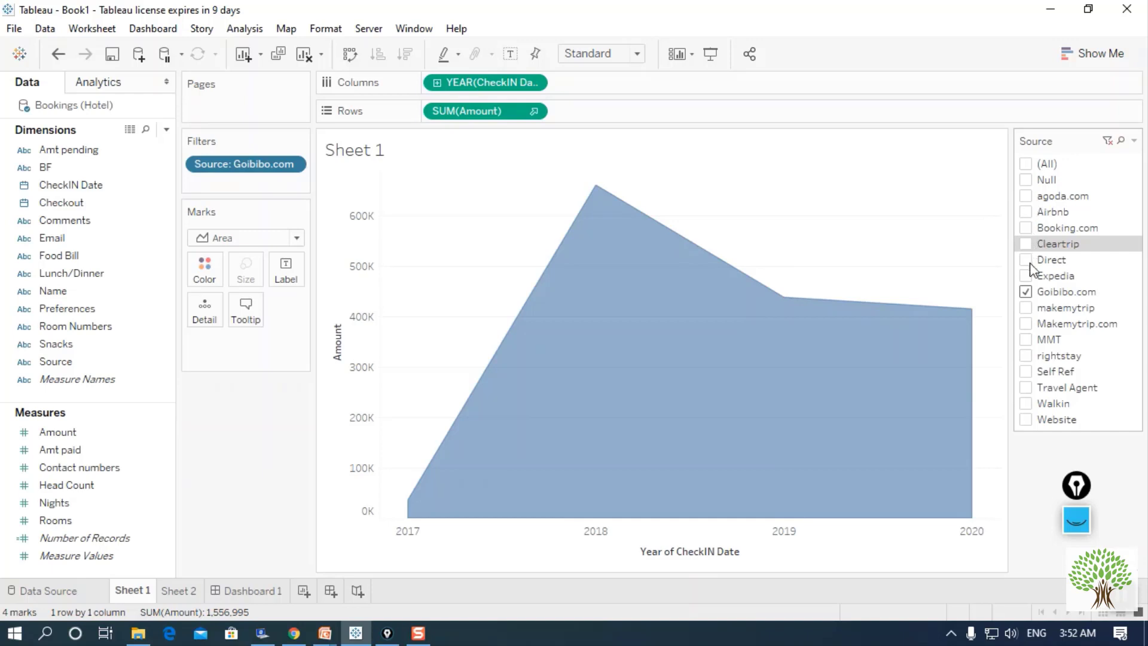
Step: Replace Goibibo.com in the Source filter with Booking.com, makemytrip and Makemytrip.com, trying Cleartrip first
left_click(1025, 292)
left_click(1025, 244)
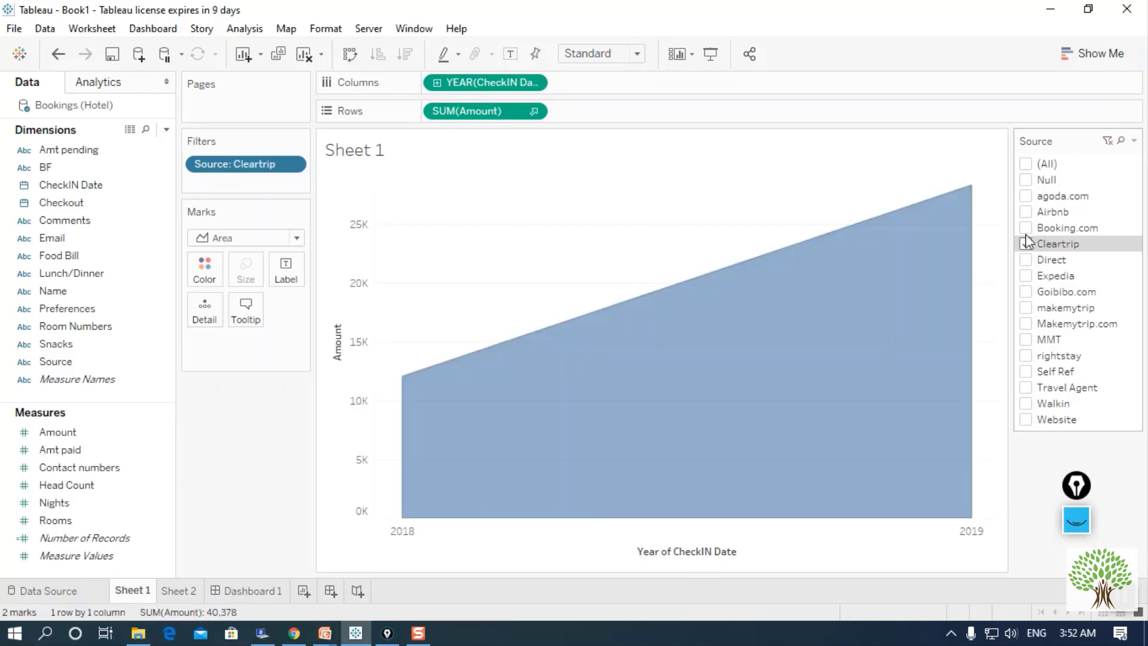
left_click(1025, 228)
left_click(1025, 244)
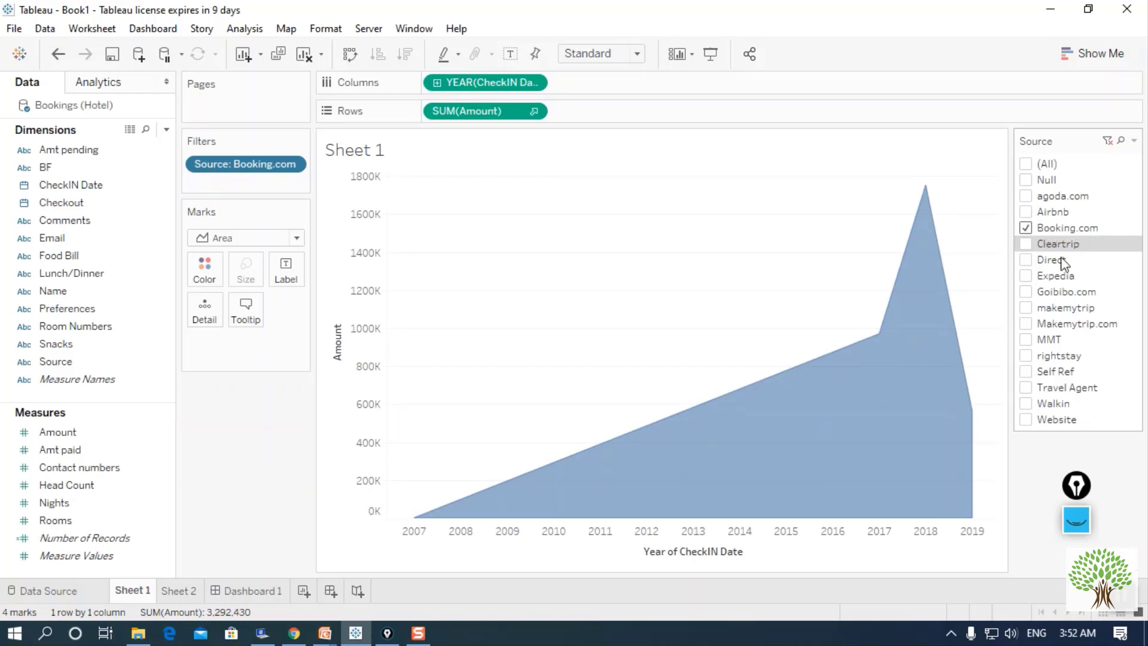
left_click(1026, 308)
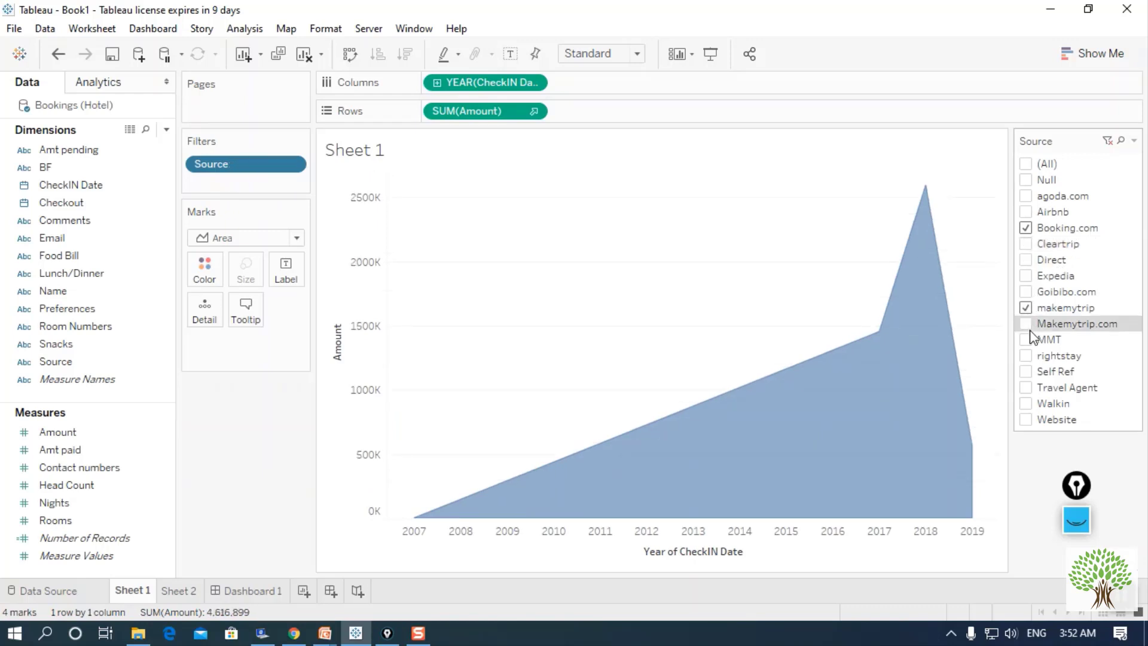
left_click(1026, 324)
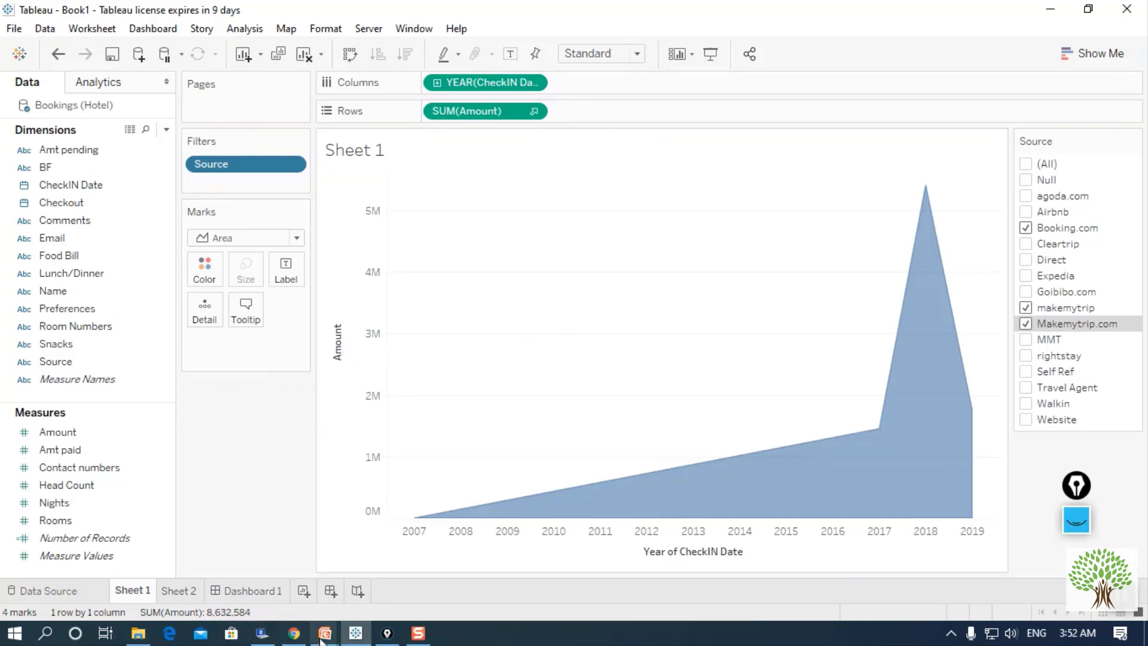
Step: Switch to Chrome and bring up the ETL Testing Training page of Whizdom Trainings
left_click(292, 635)
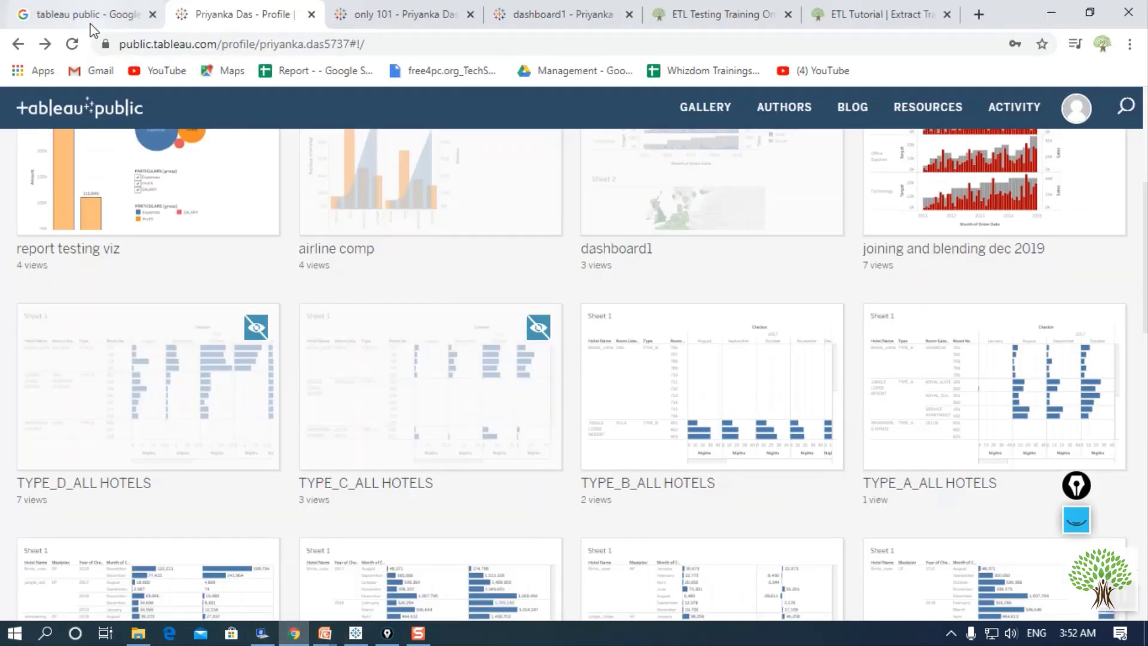
left_click(722, 15)
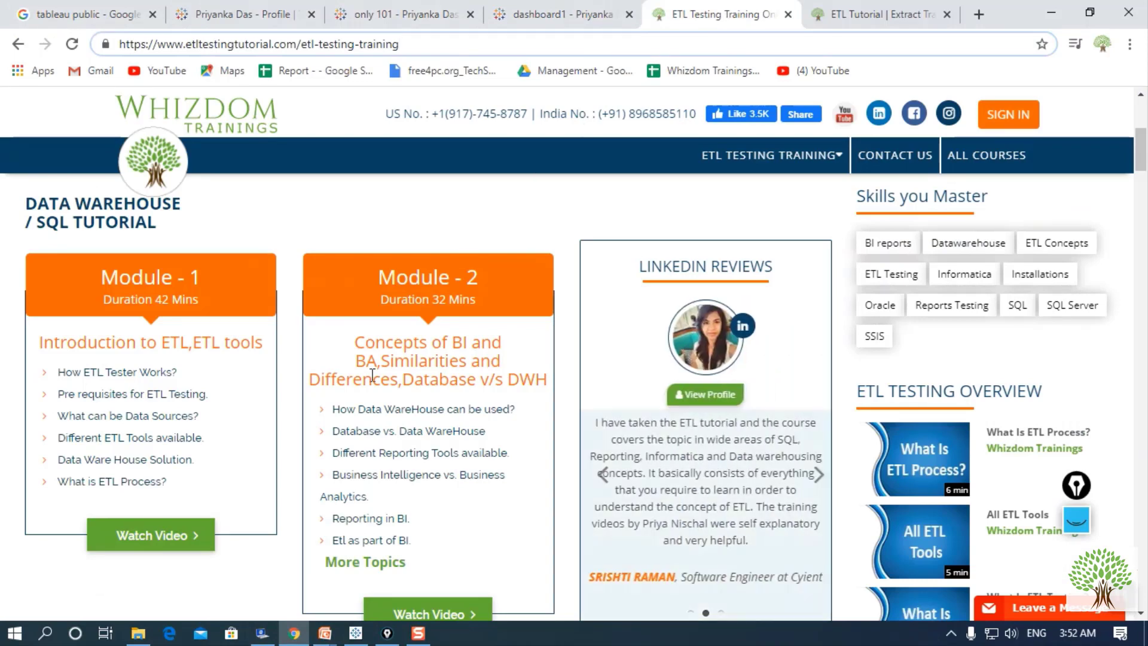